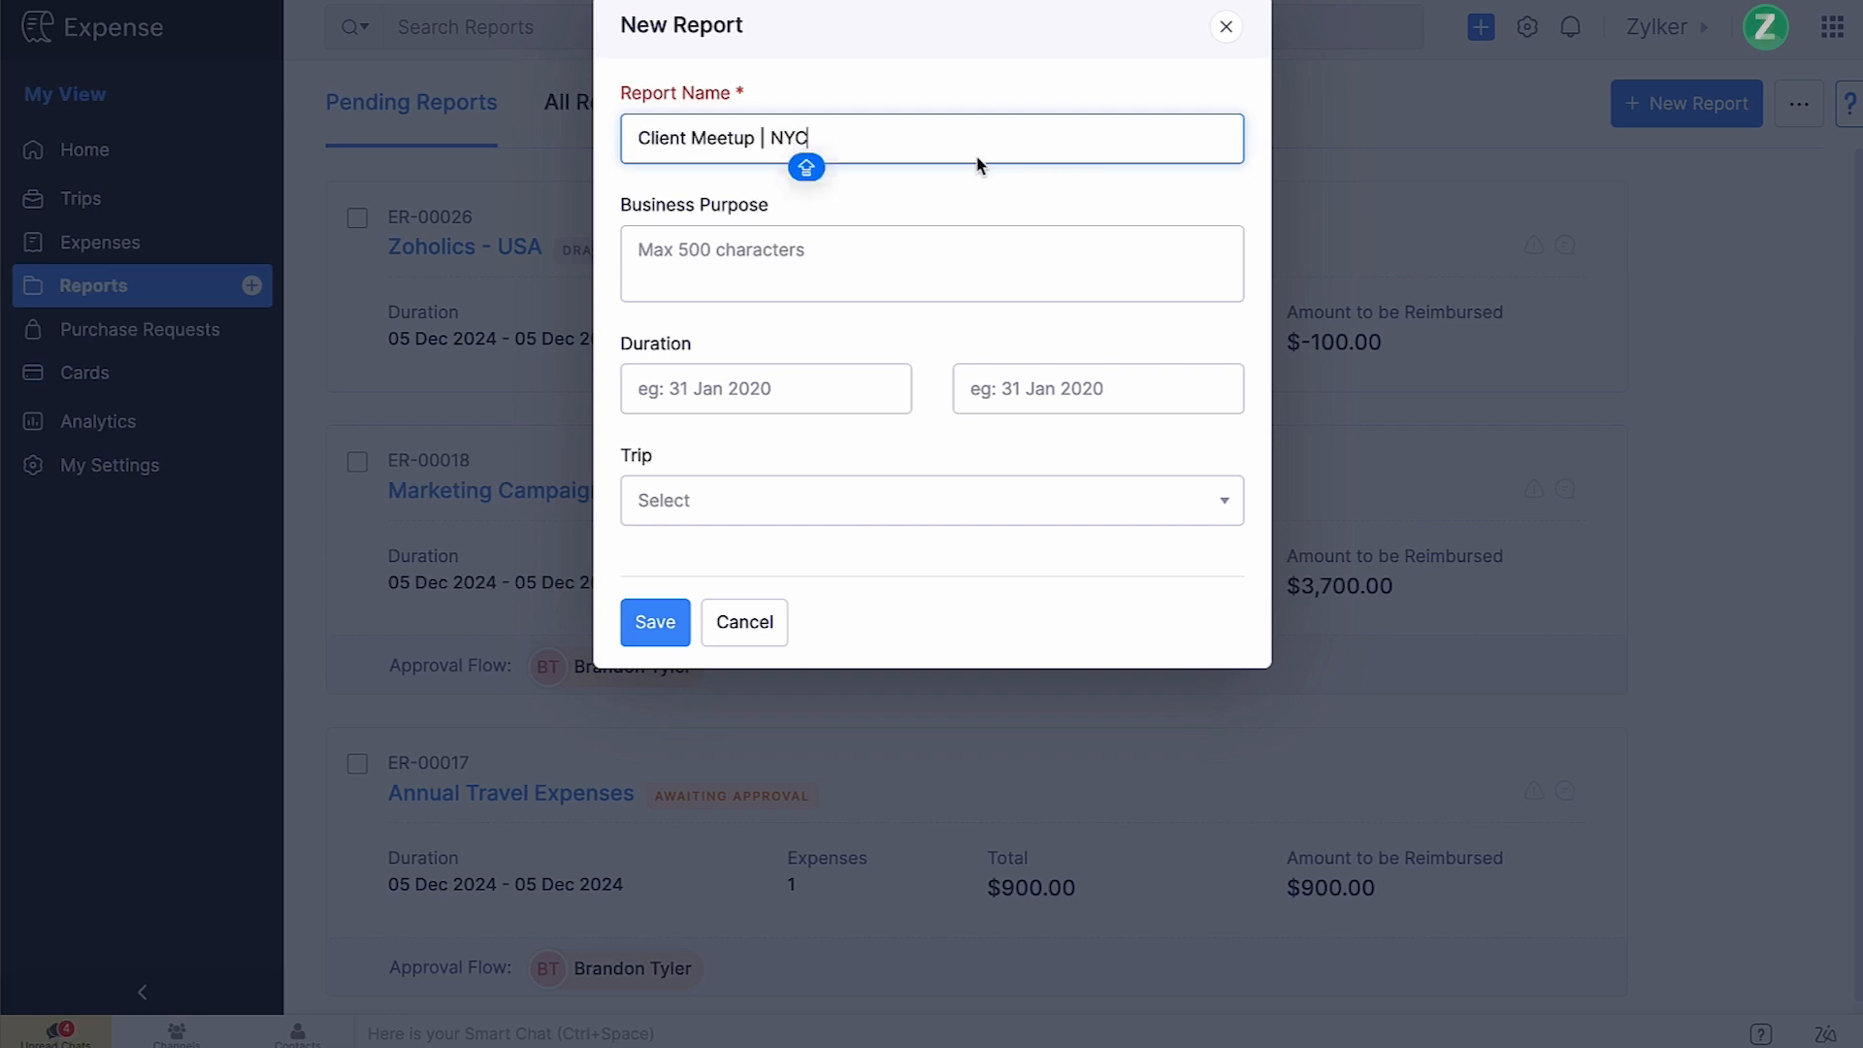
# Enter "Engage with key clients in NYC to discuss ongoing projects" as the business purpose and set the duration from 01 Dec 2024 to 18 Dec 2024.
pyautogui.click(872, 248)
pyautogui.write('Engage with key clients in NYC to discuss ongoing projects')
pyautogui.click(718, 387)
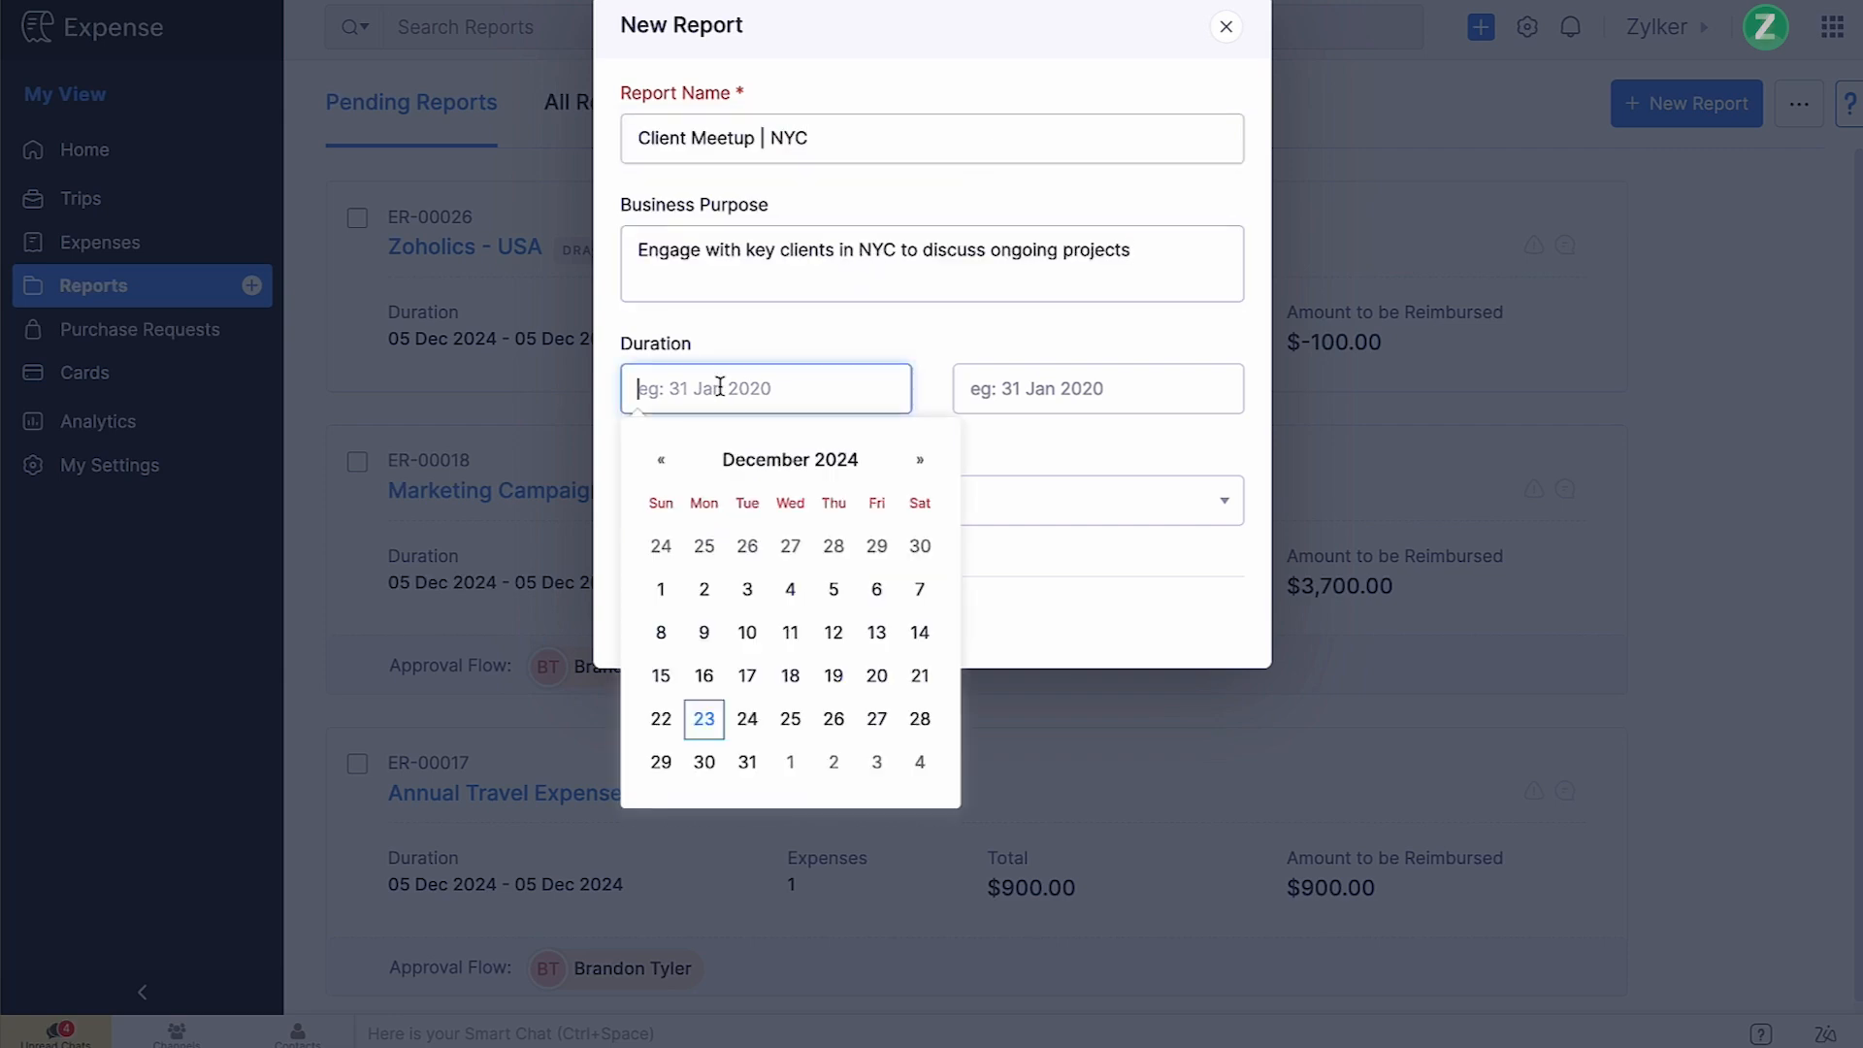
pyautogui.click(663, 586)
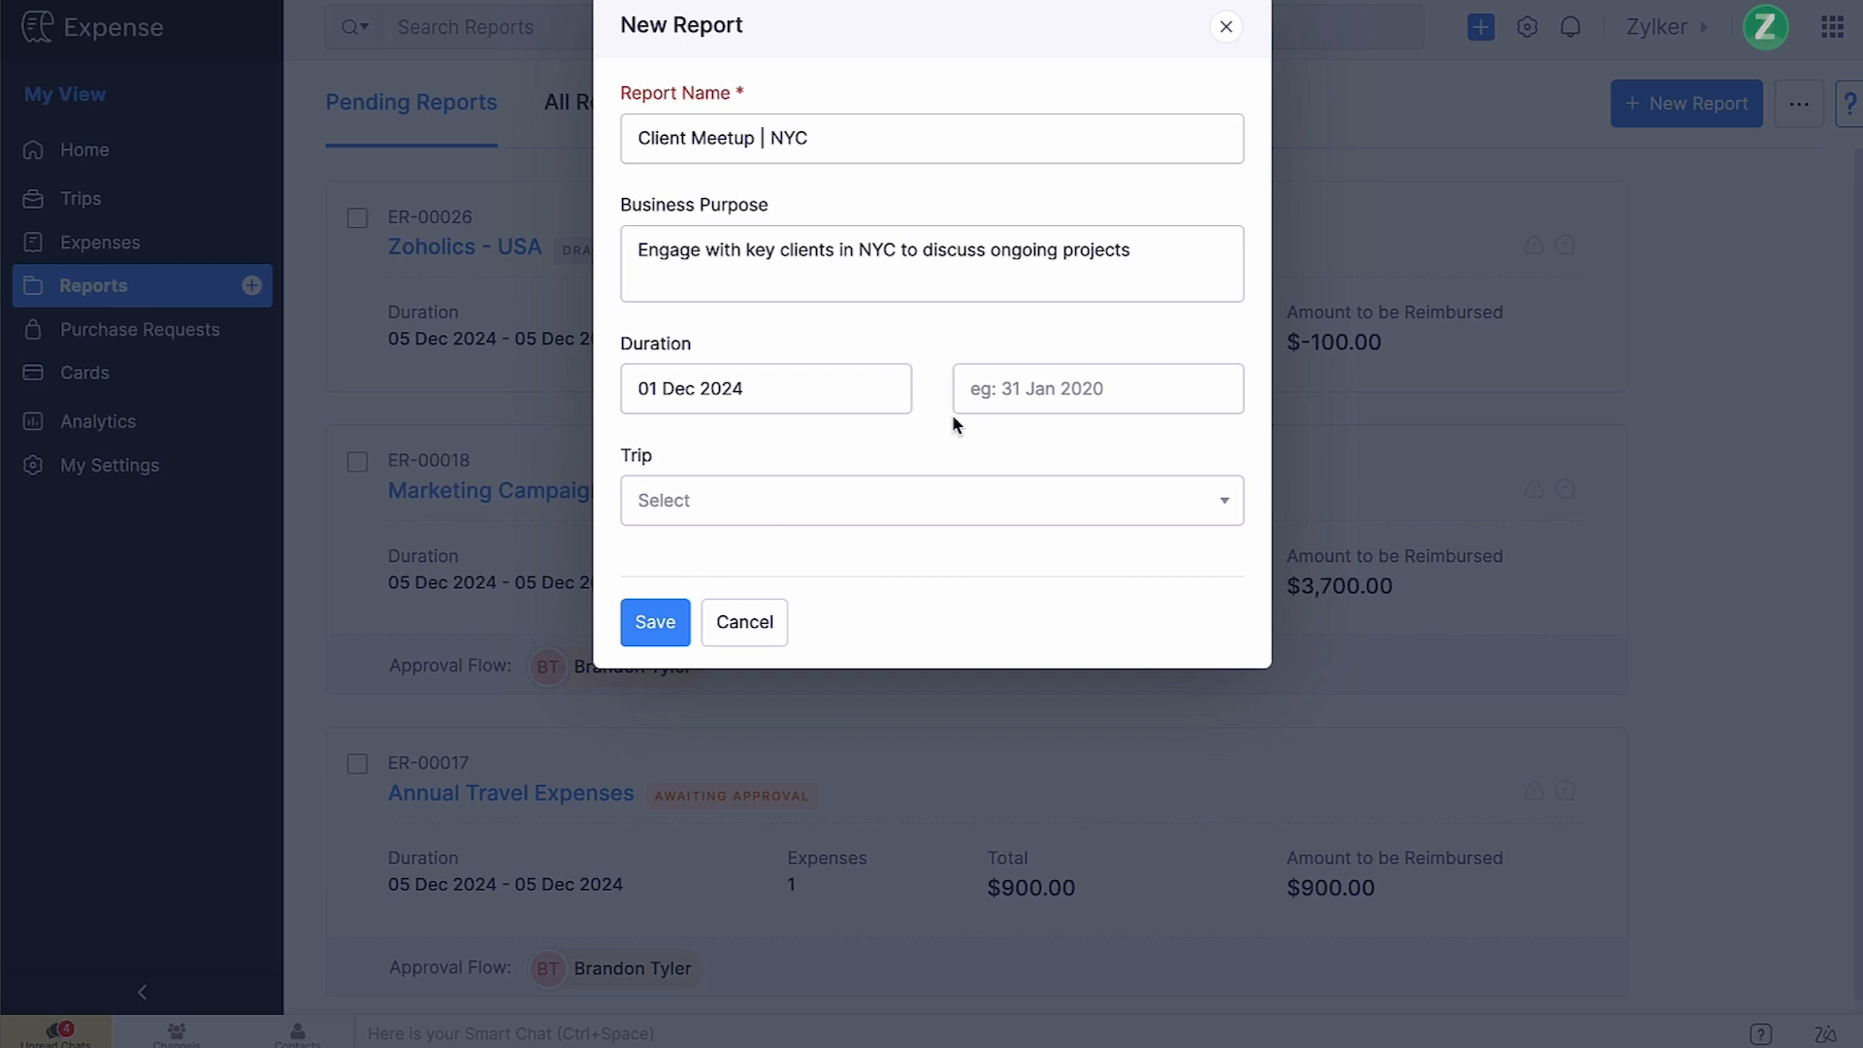
pyautogui.click(984, 393)
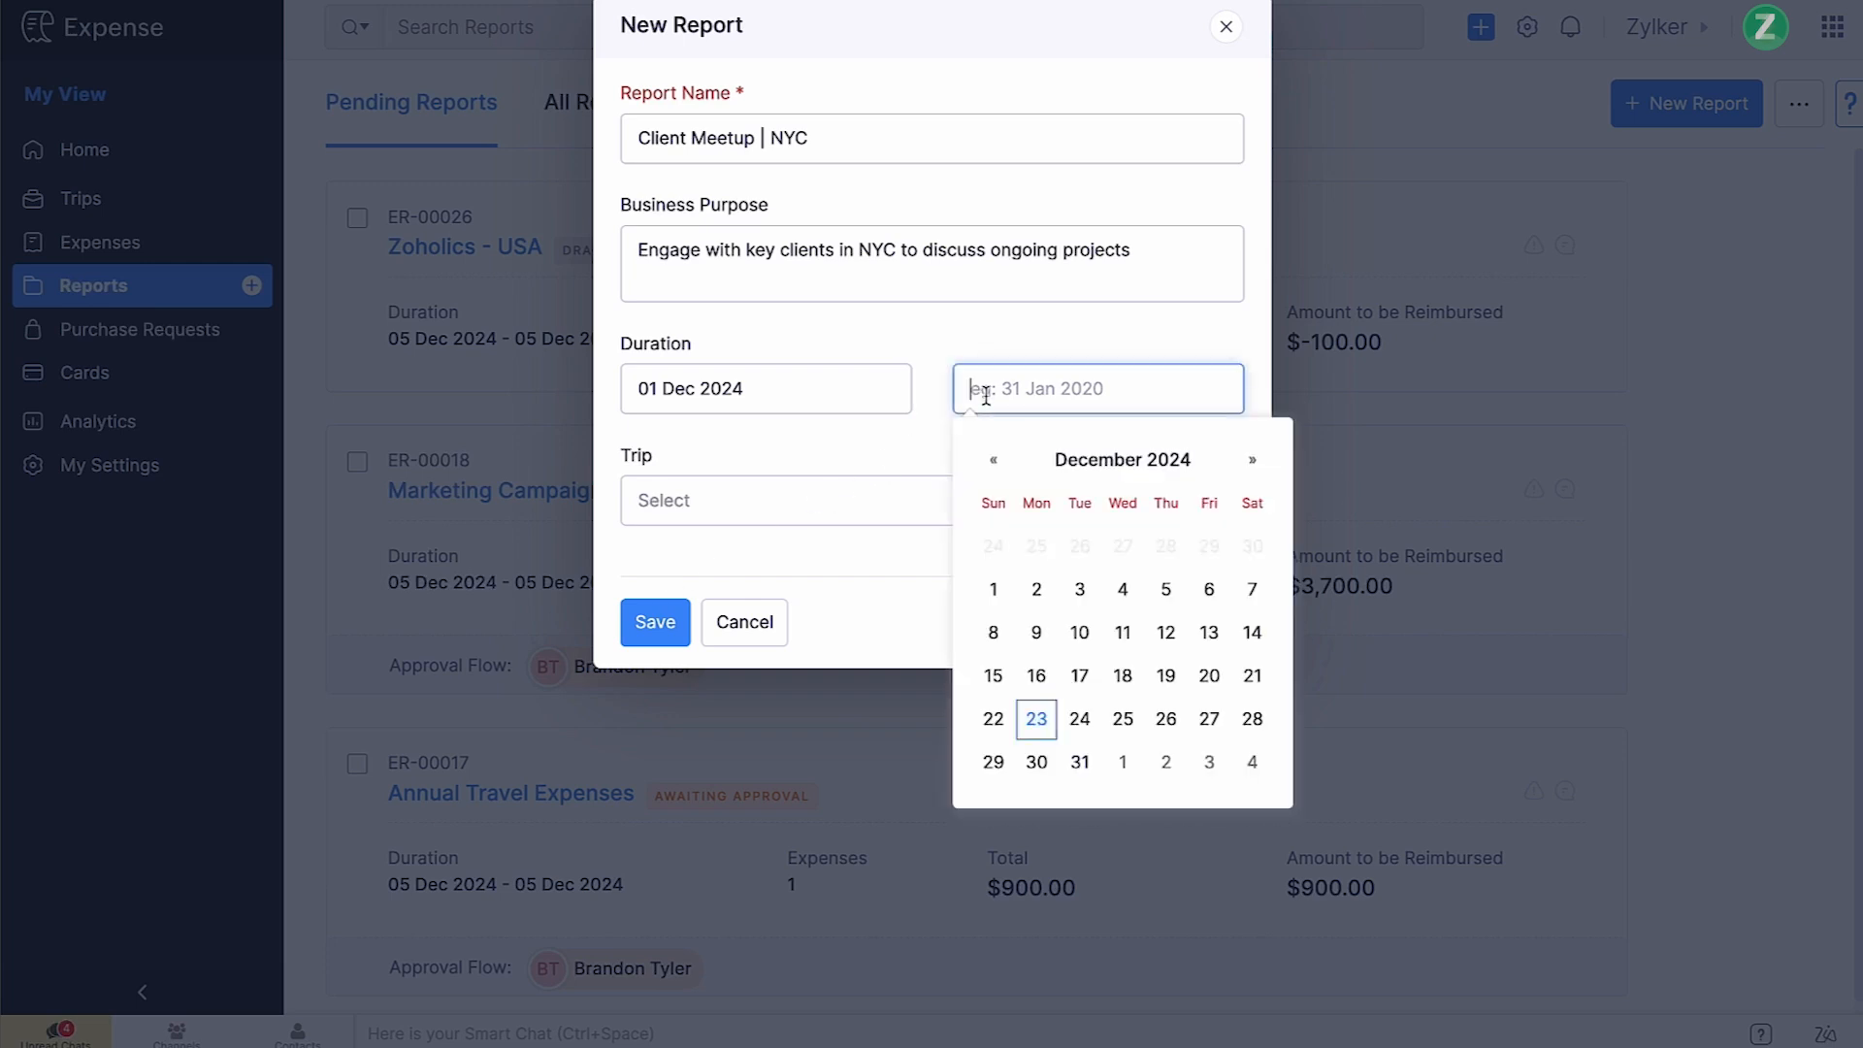
pyautogui.click(1122, 676)
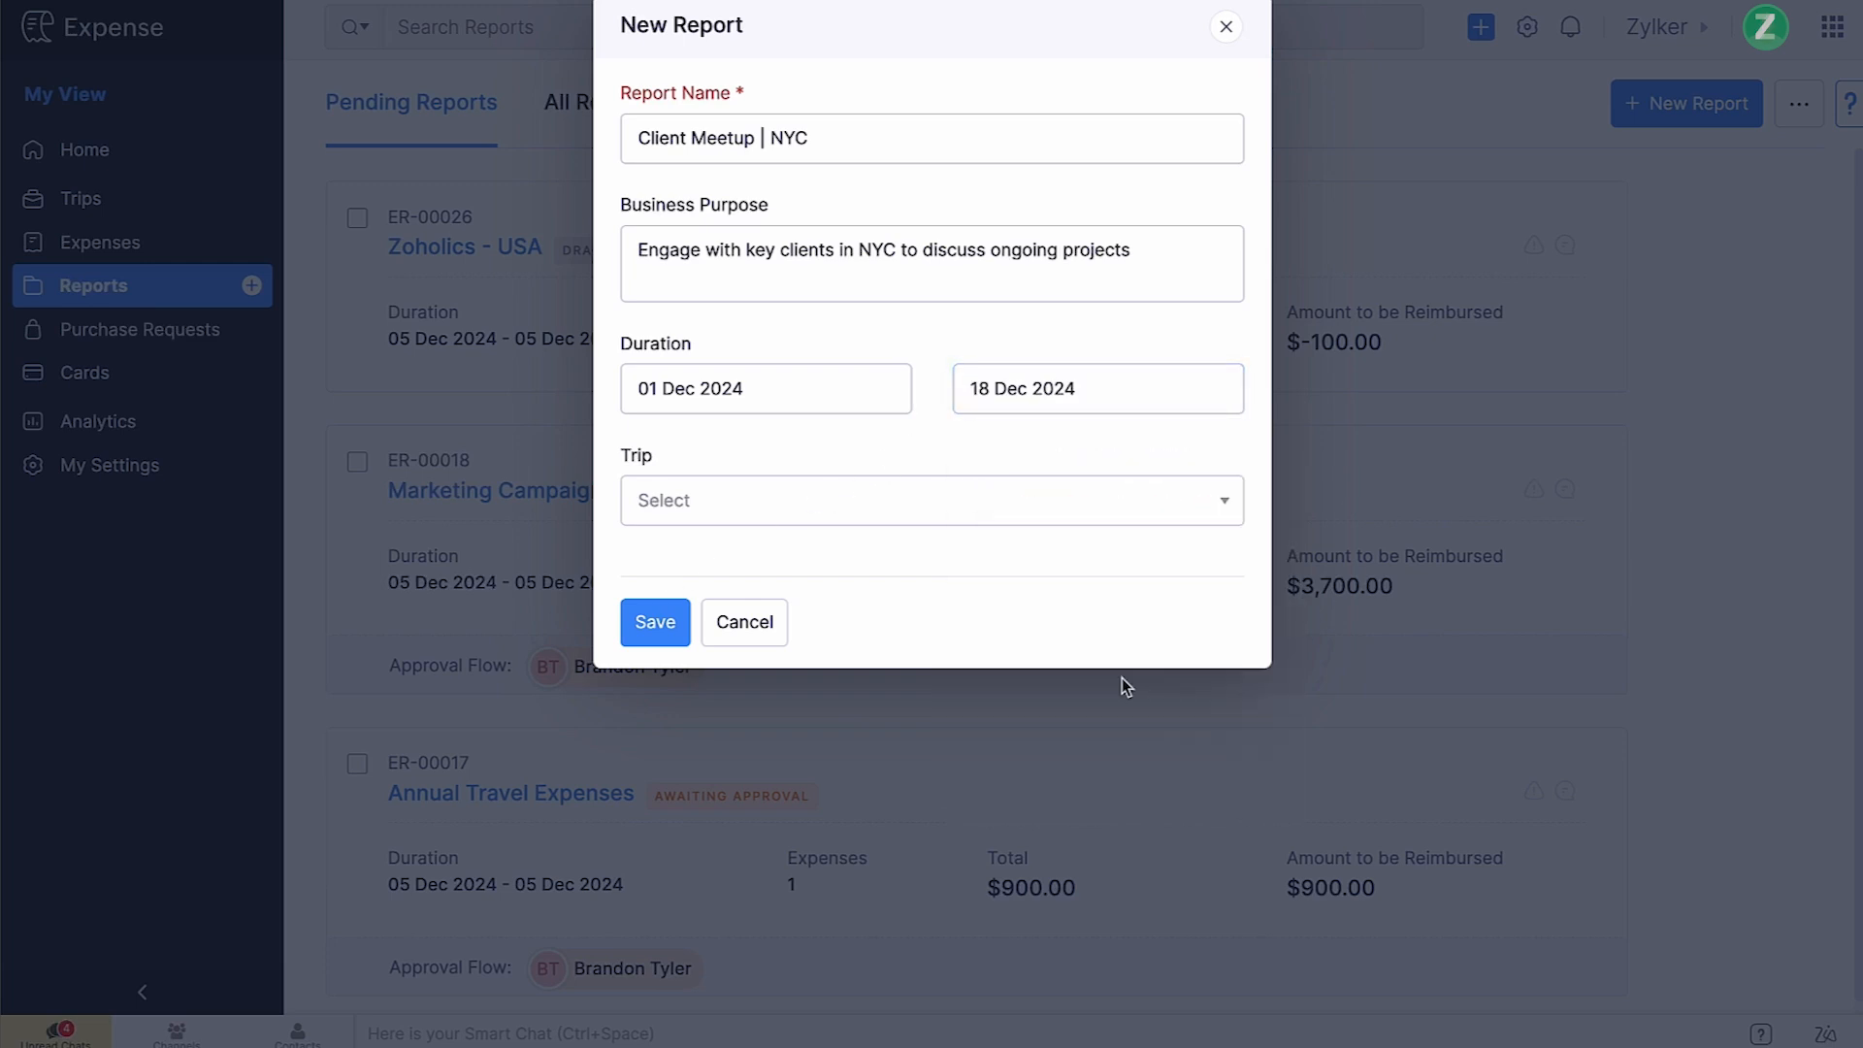
# Associate the new report with trip TRIP-00007 and save it.
pyautogui.click(1192, 524)
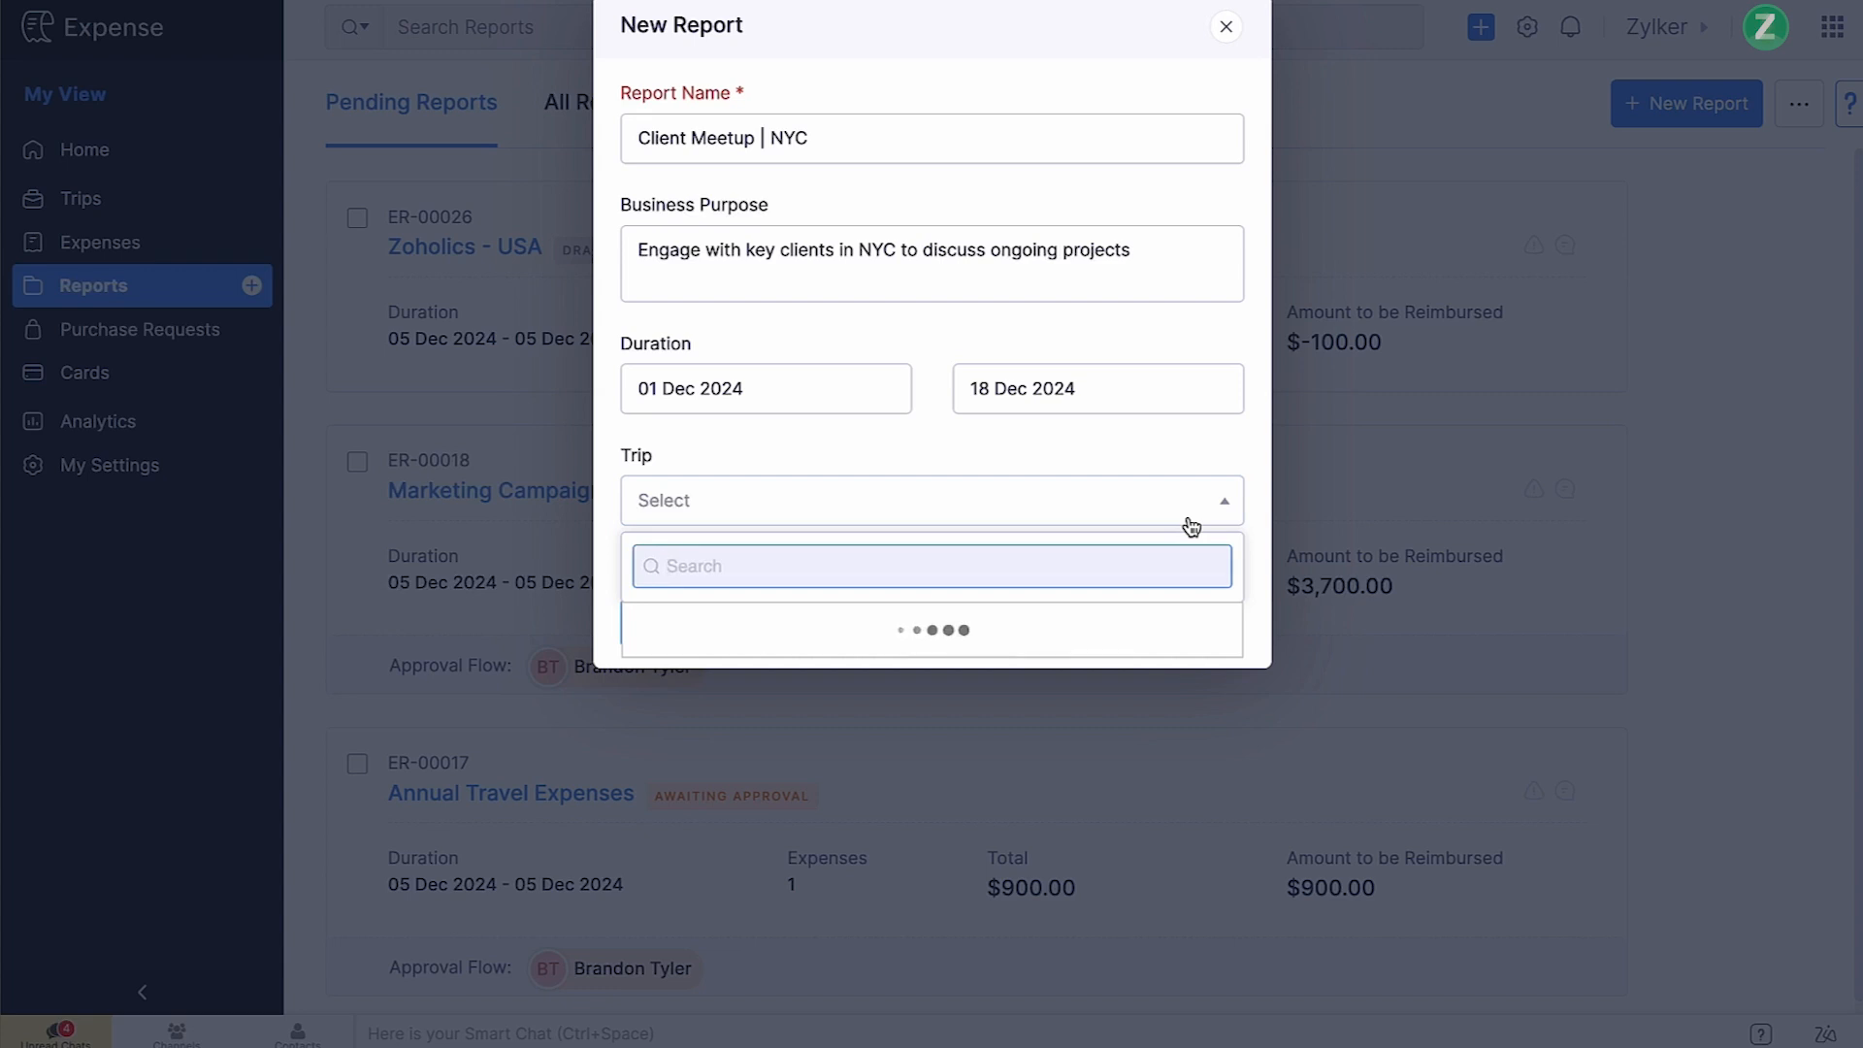
pyautogui.click(1052, 644)
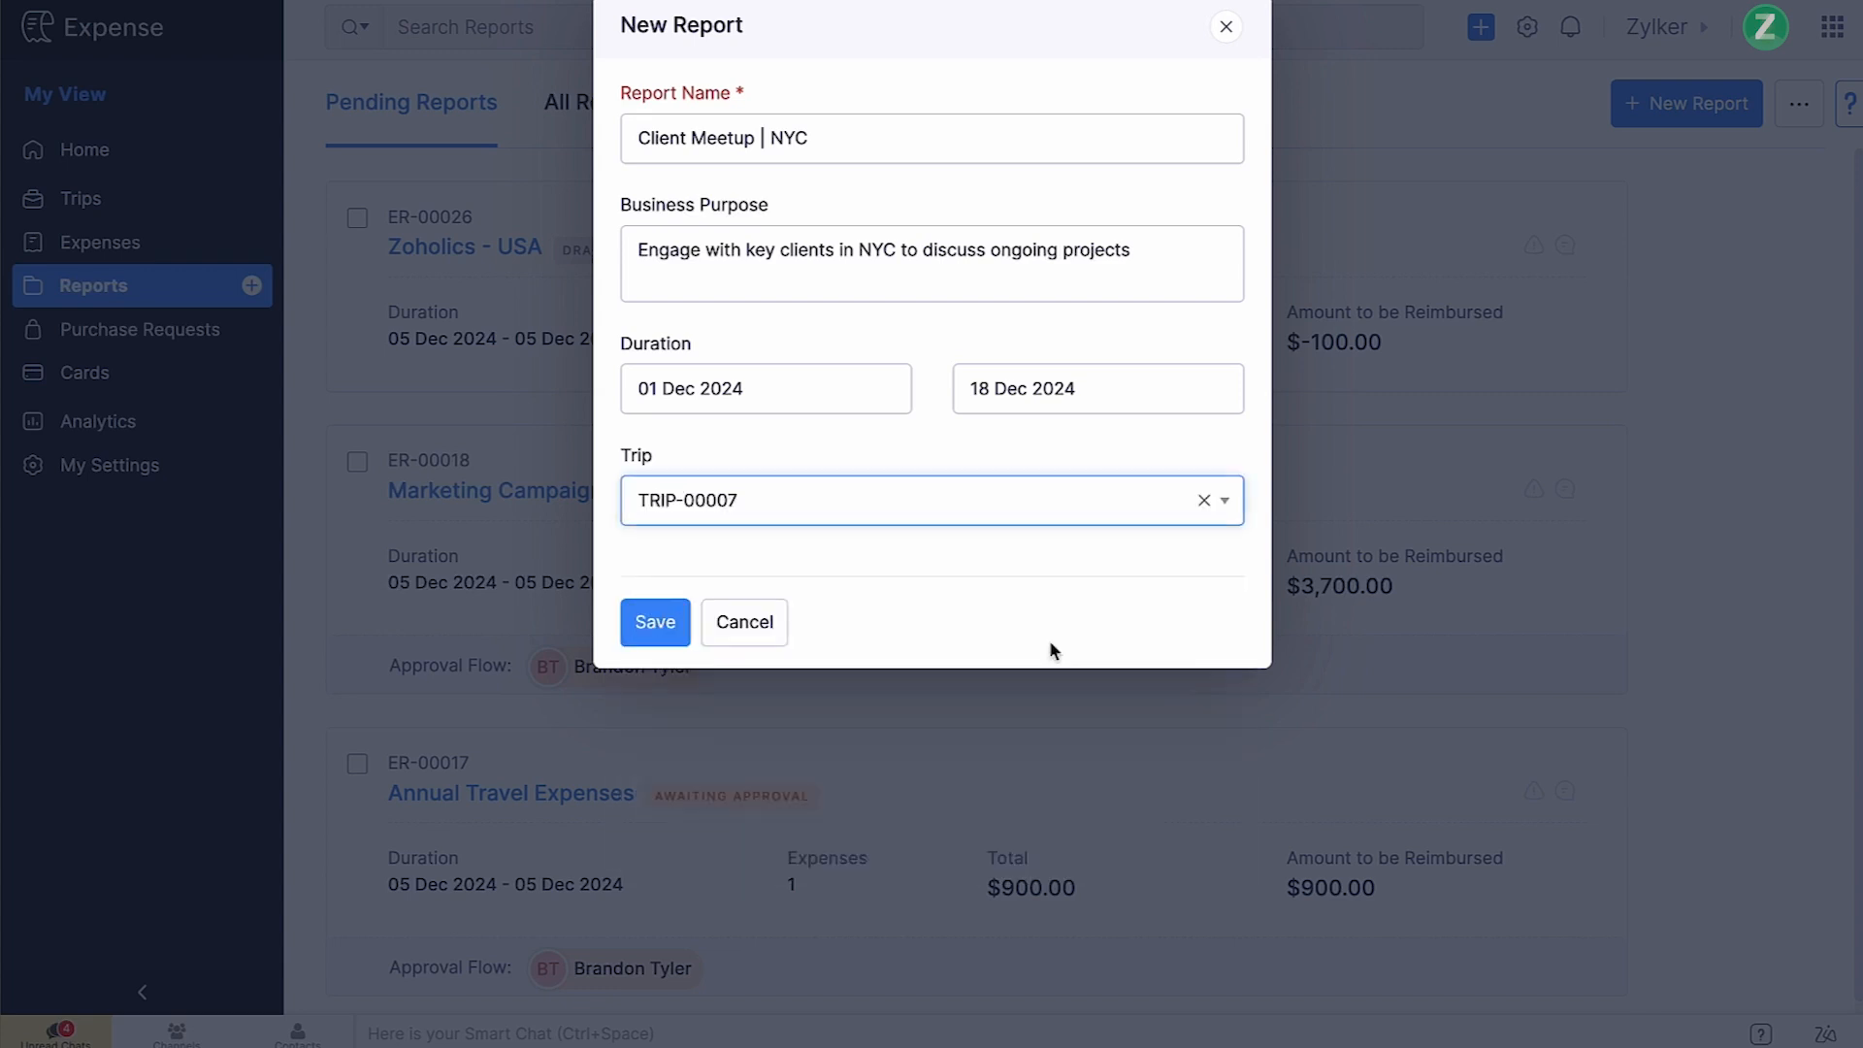
pyautogui.click(677, 624)
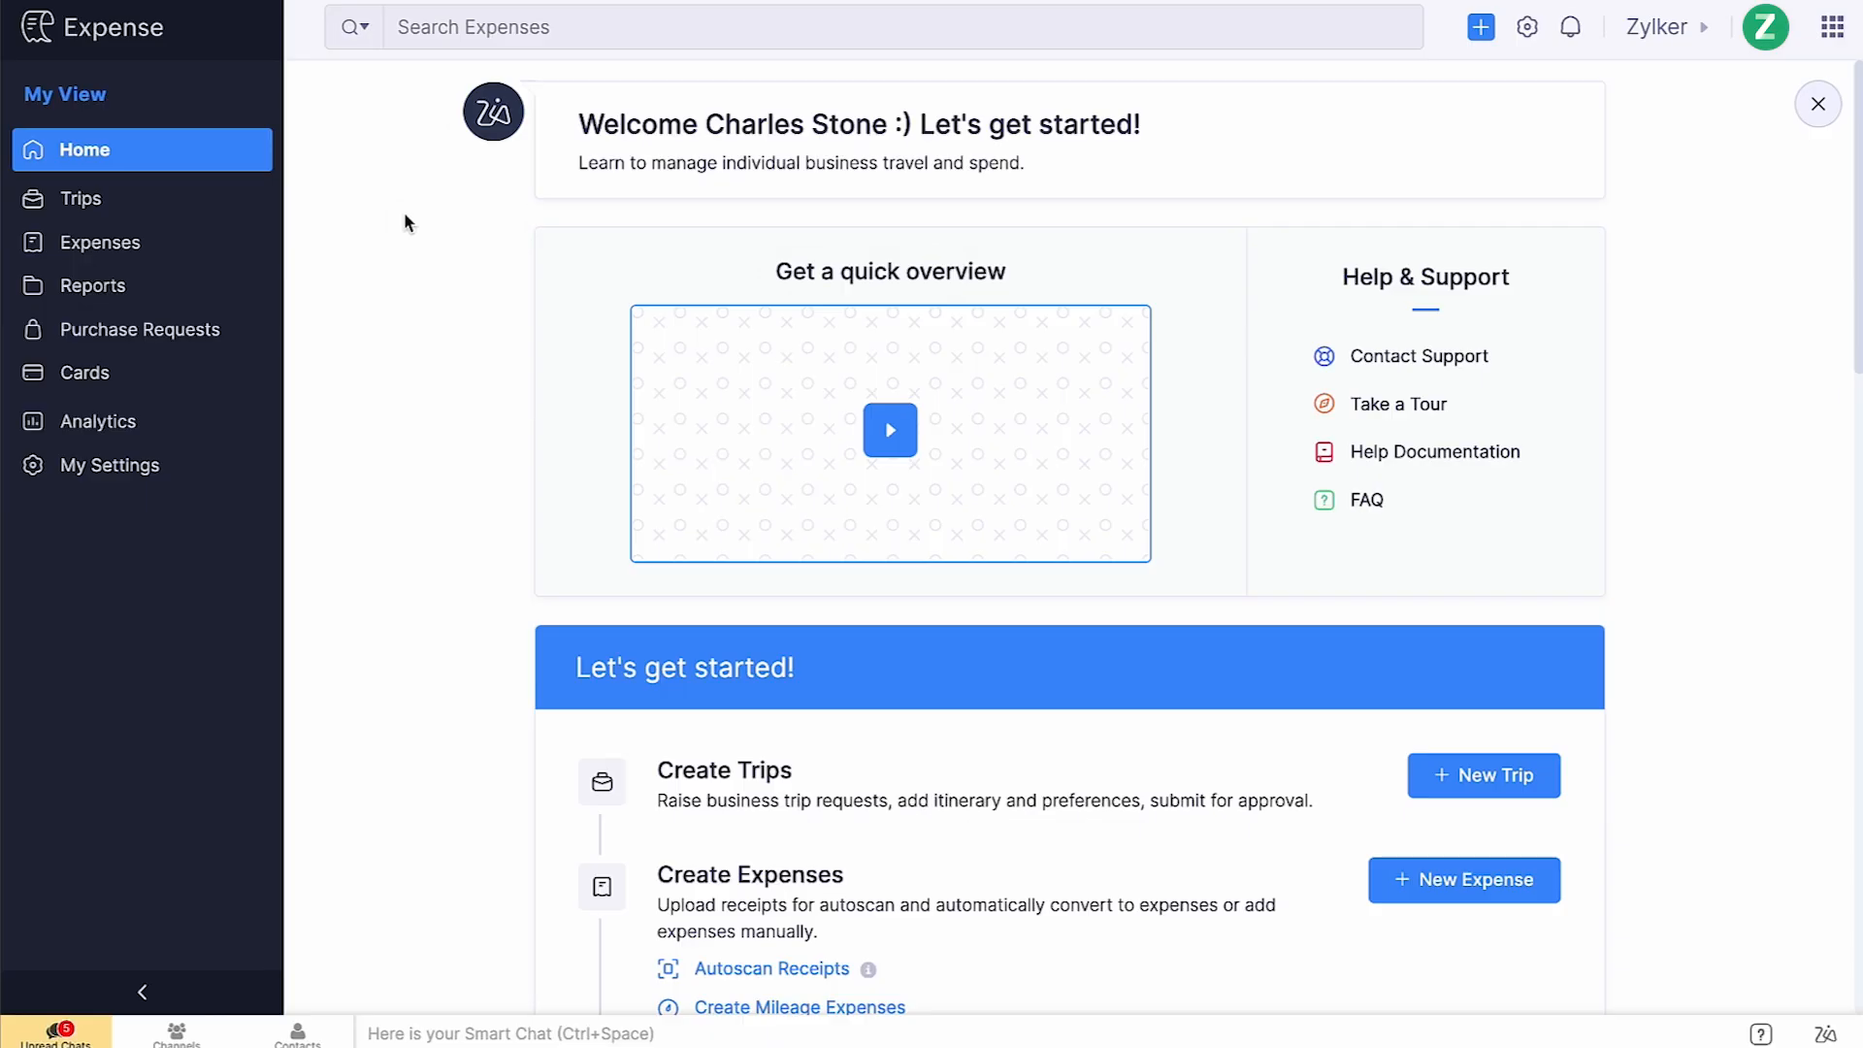
# Add the unreported $61.63 travel expense and $6.32 meals expense to the Client Meetup | NYC report.
pyautogui.click(184, 239)
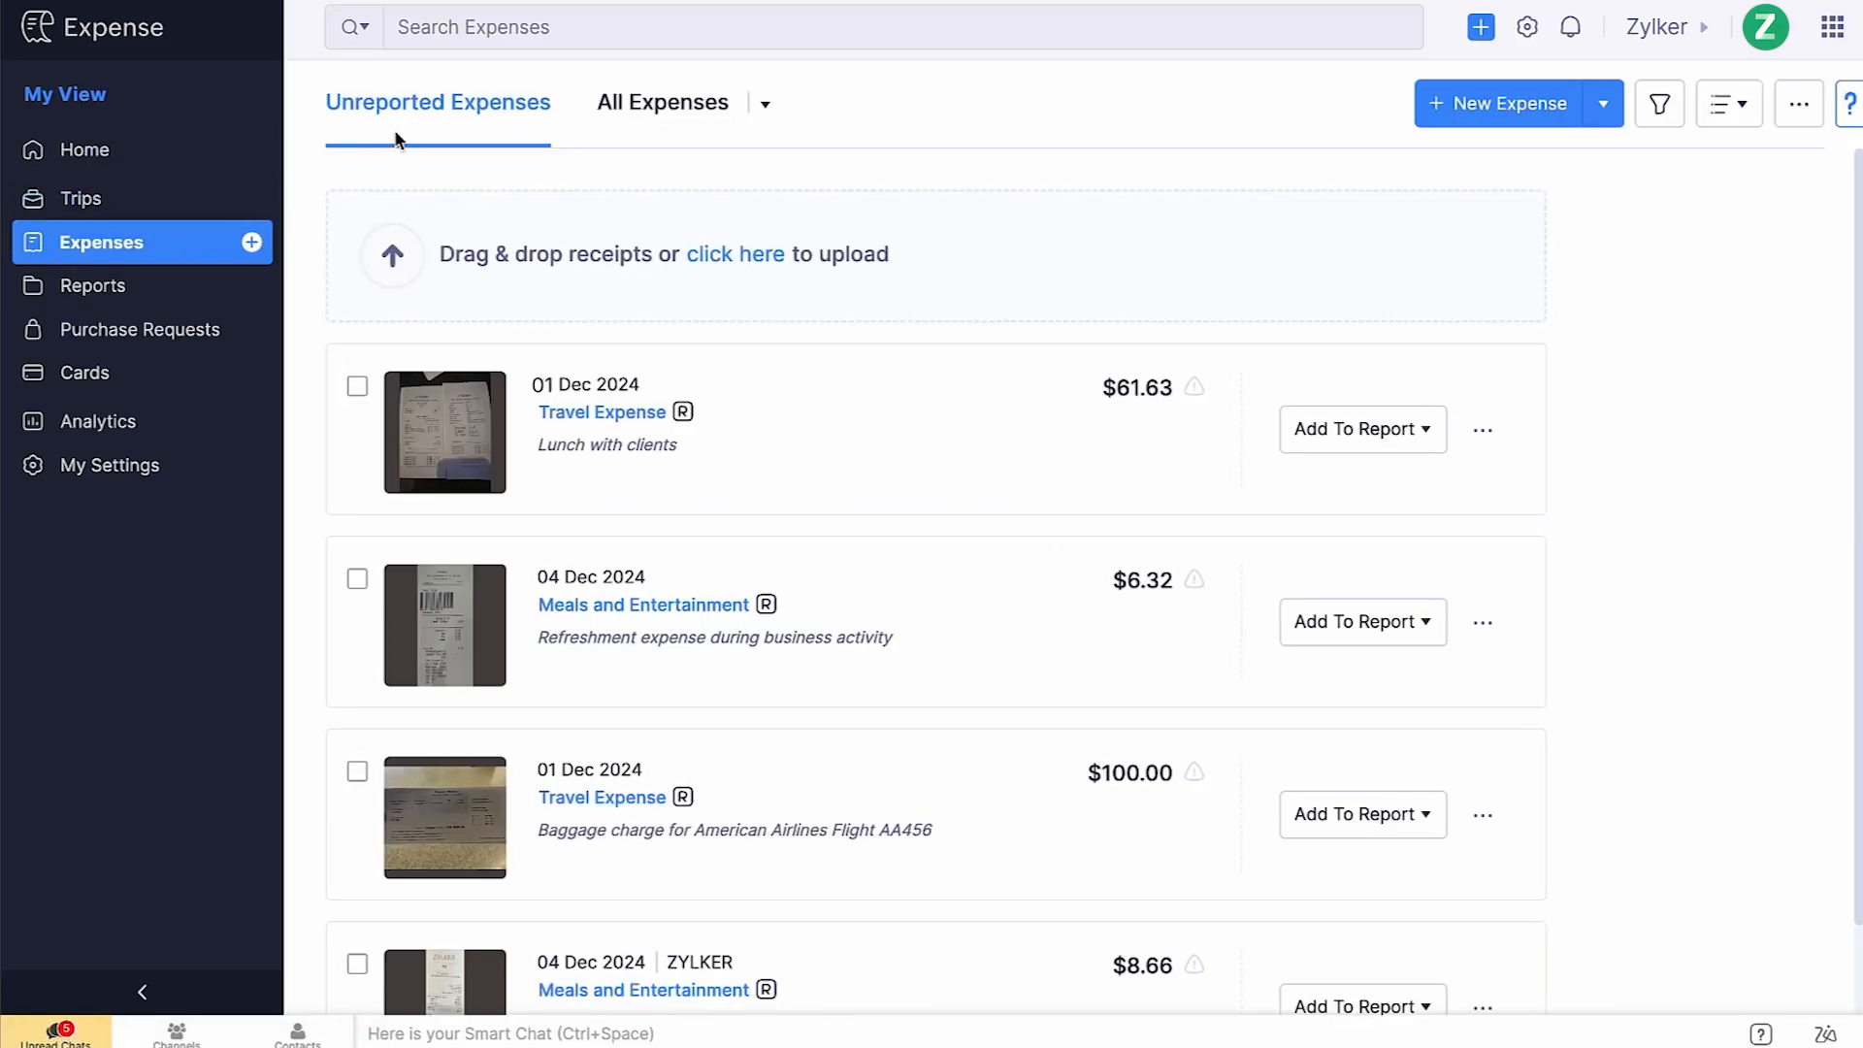
pyautogui.click(357, 387)
pyautogui.click(357, 446)
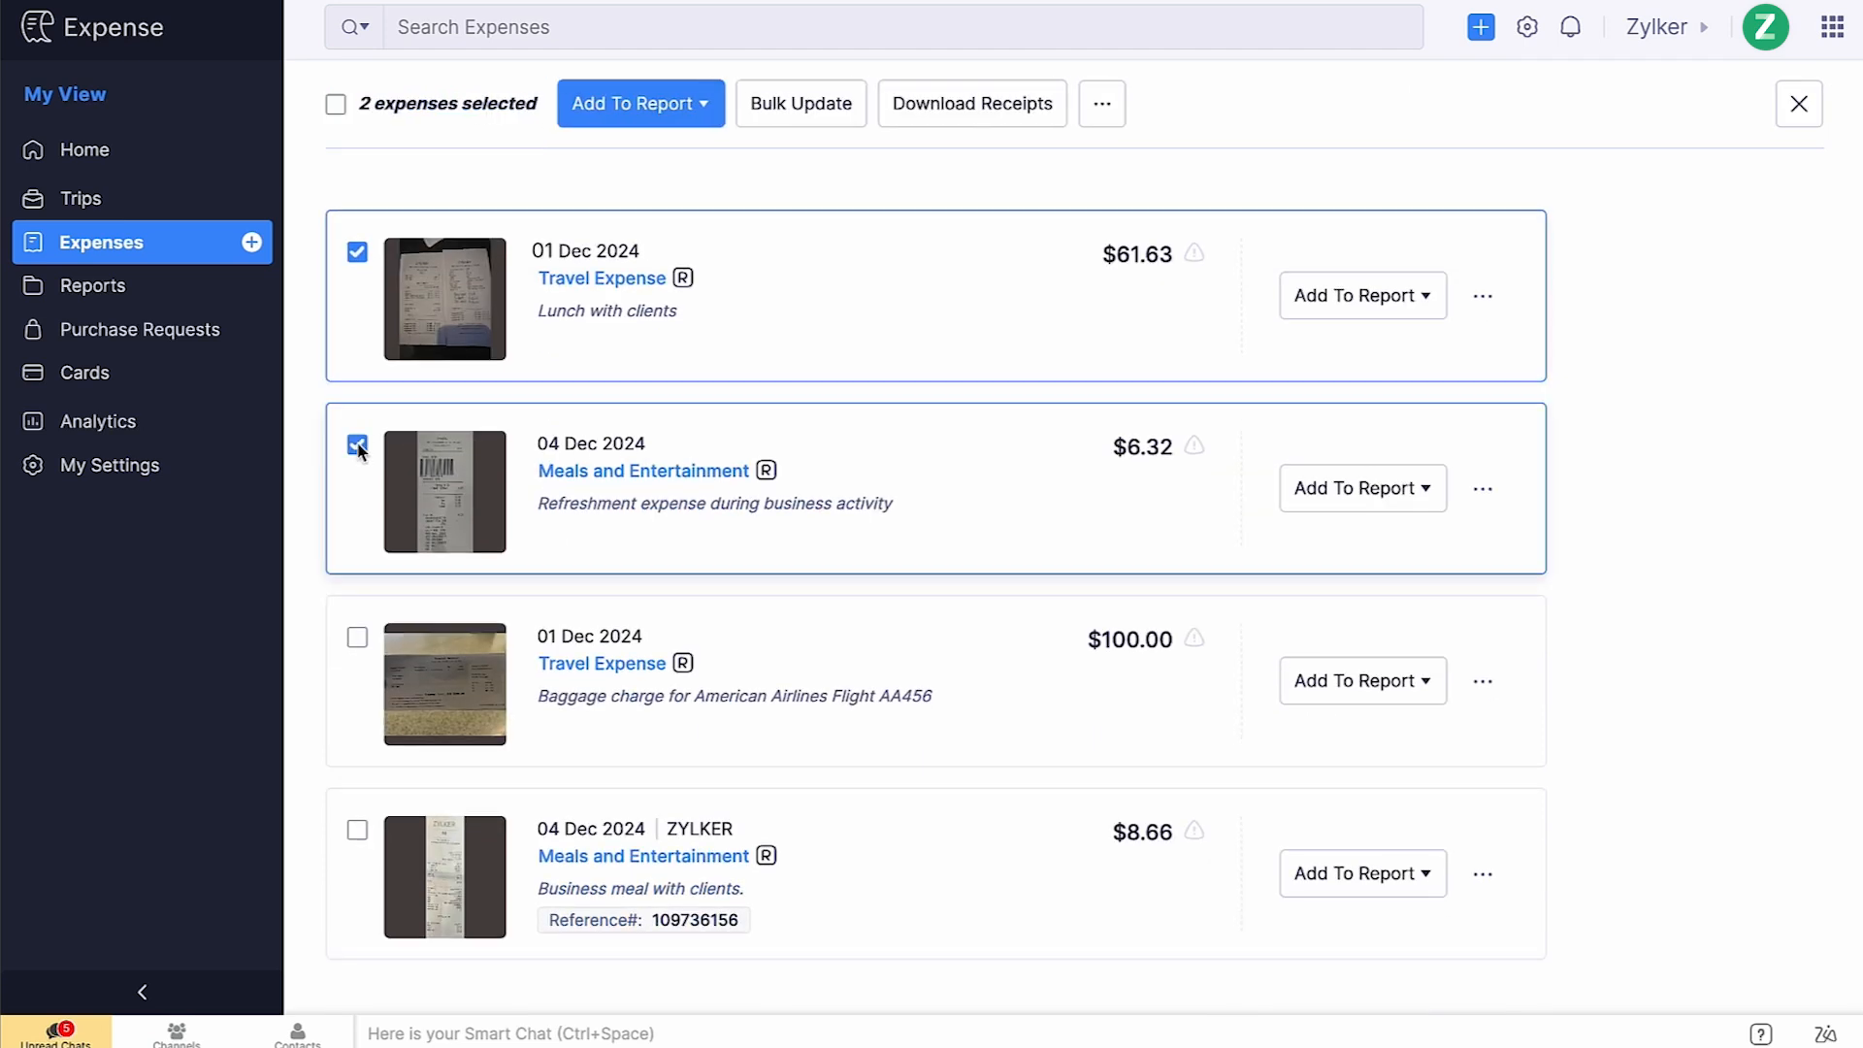
pyautogui.click(687, 112)
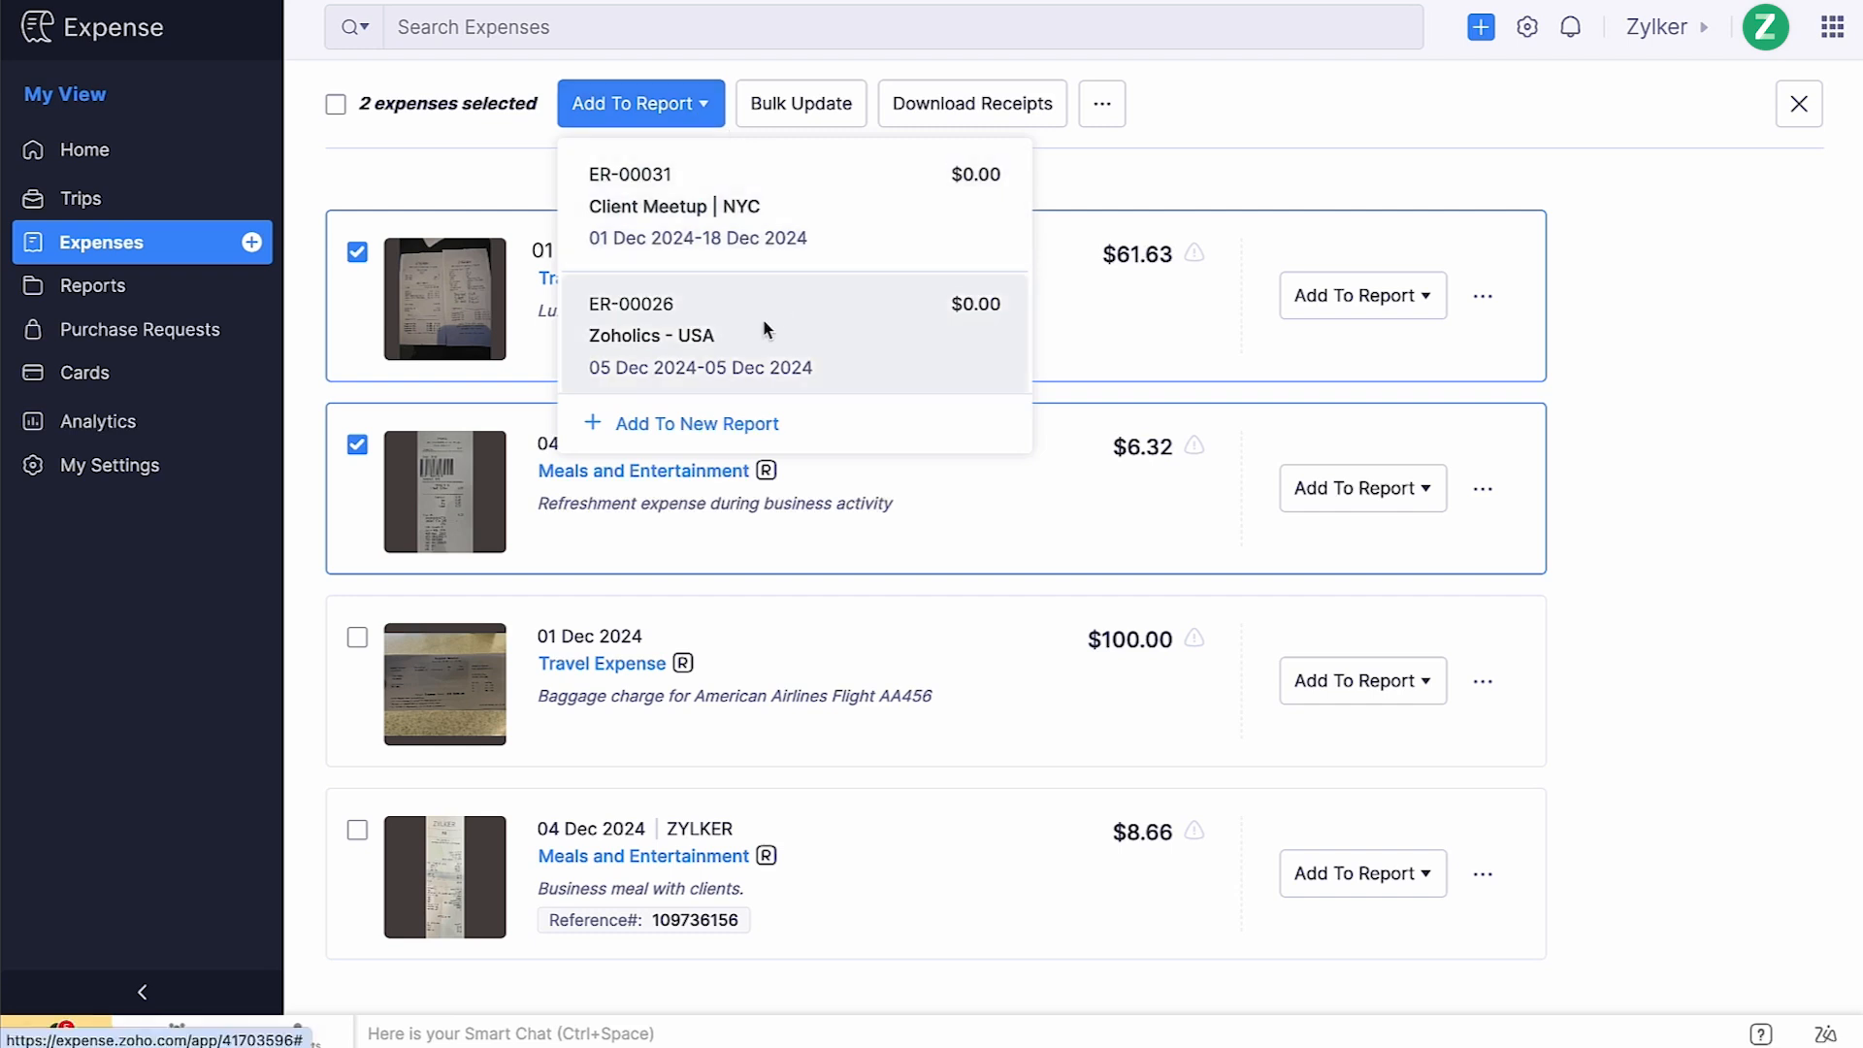
pyautogui.click(842, 239)
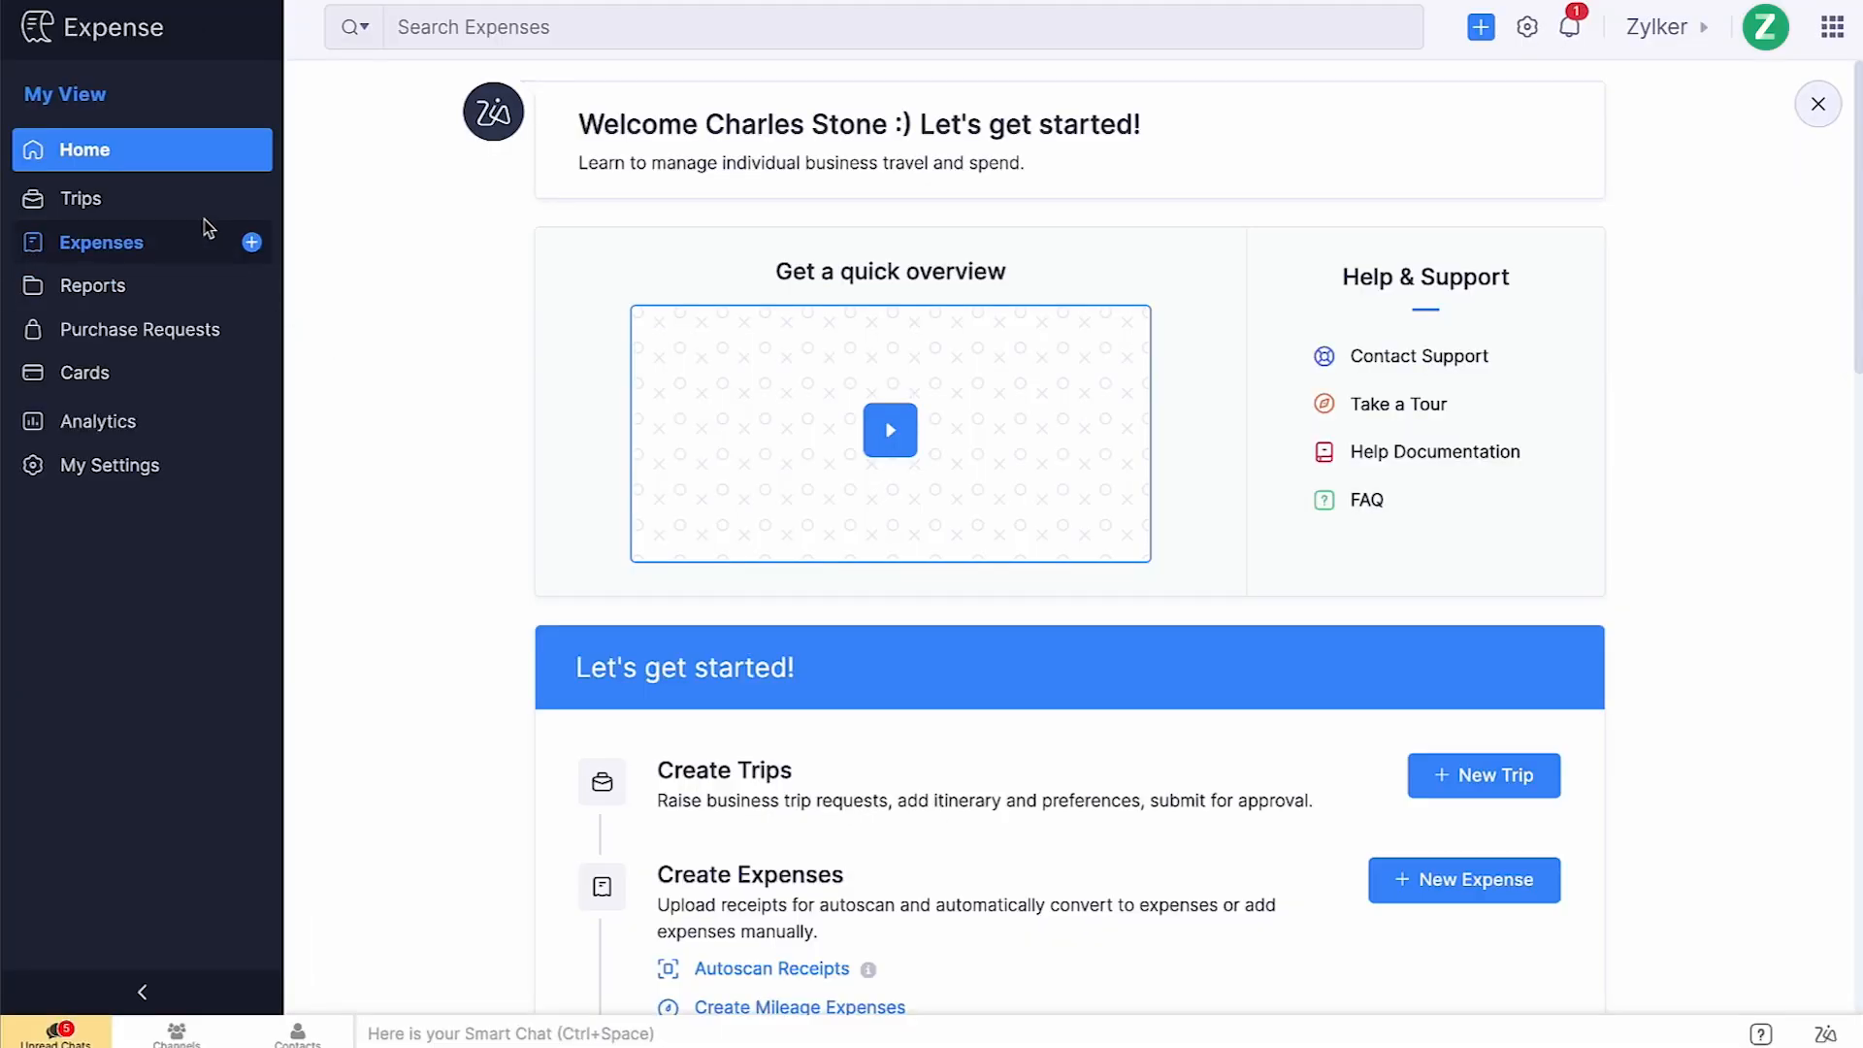
# Create a report named "Expenses for the Client Visit to New York City" from the associated reports of the Client Meetup - NYC trip.
pyautogui.click(190, 200)
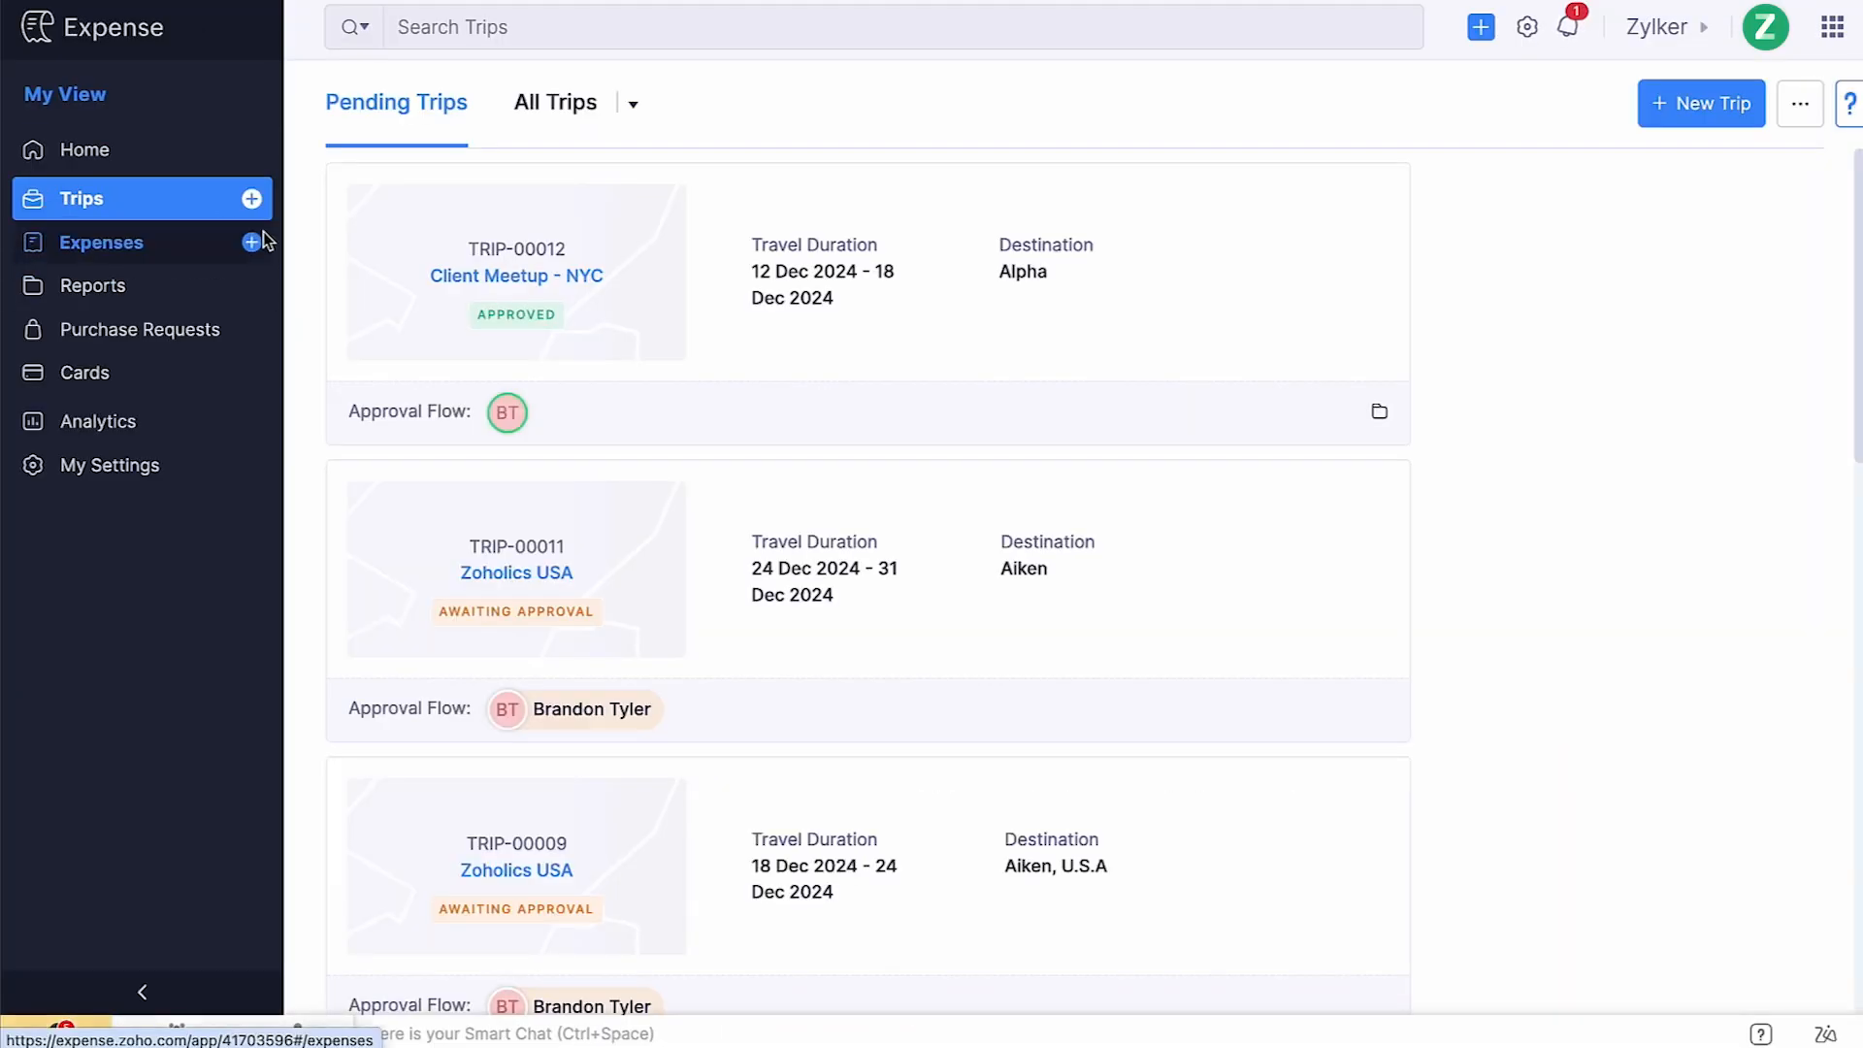
pyautogui.click(752, 300)
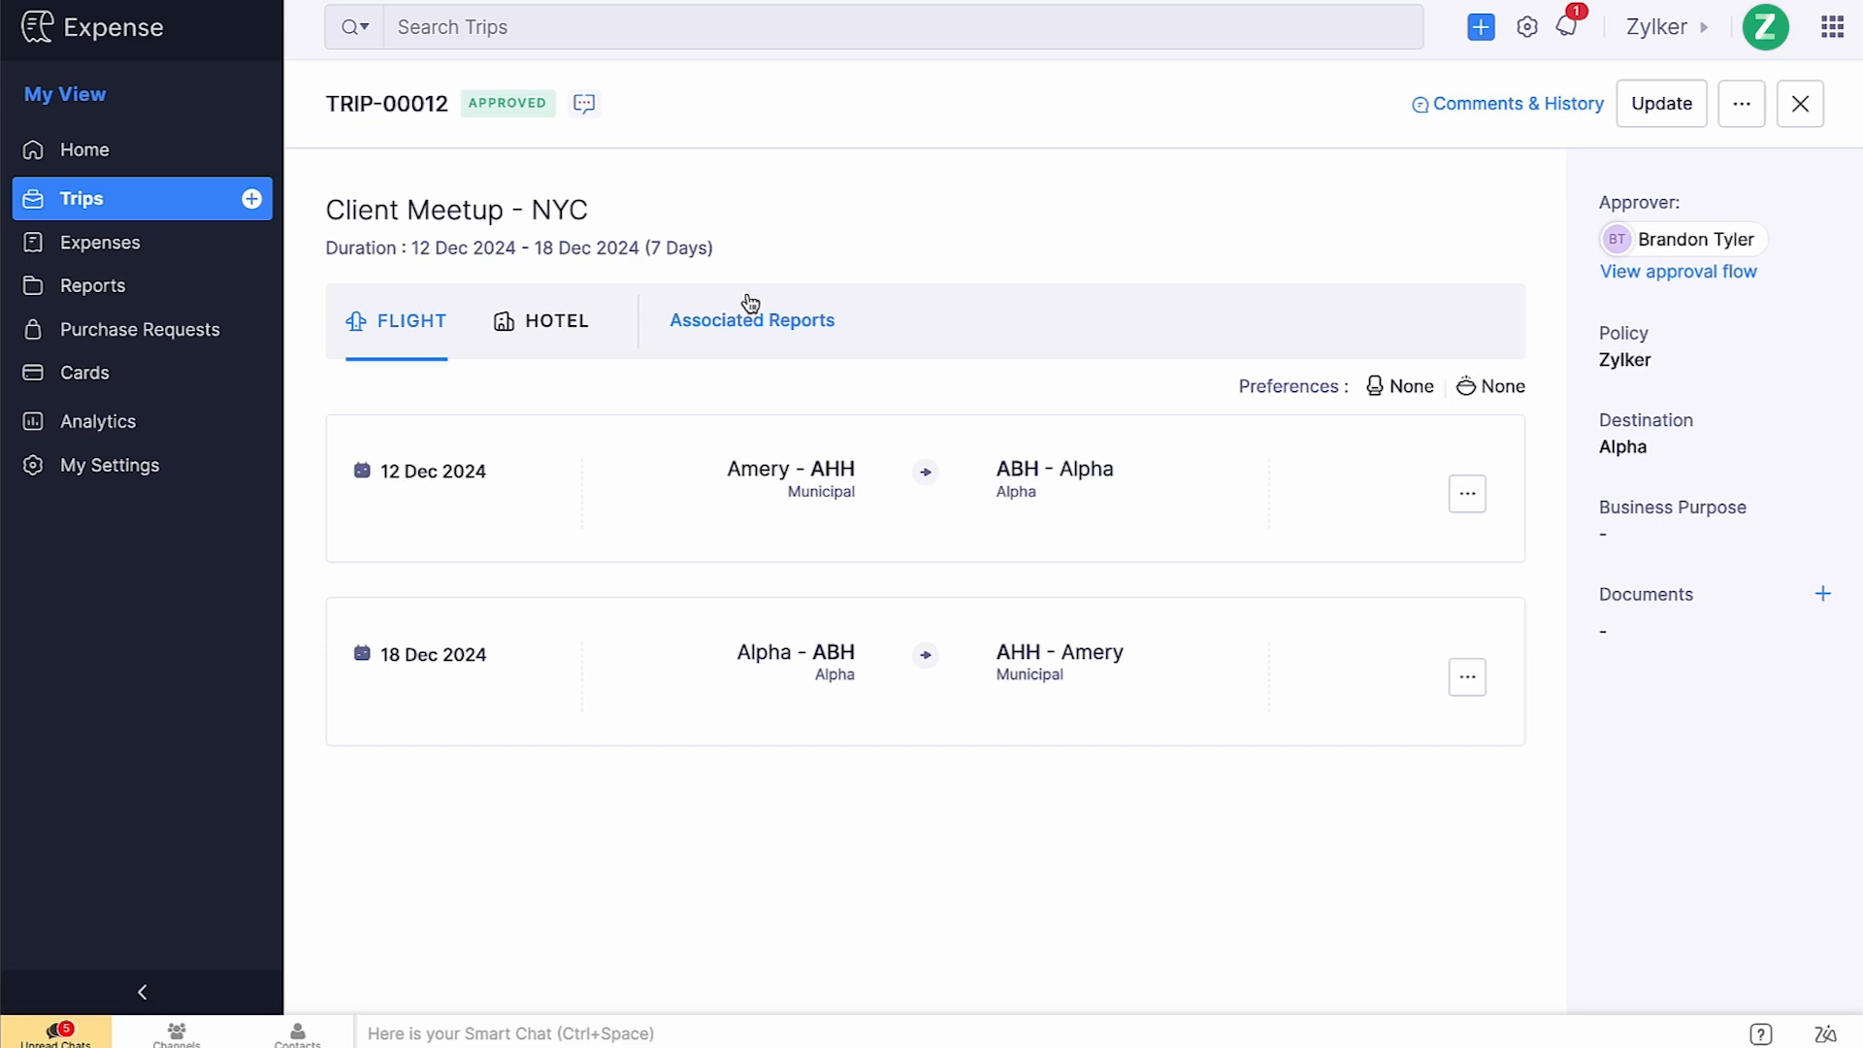
pyautogui.click(770, 341)
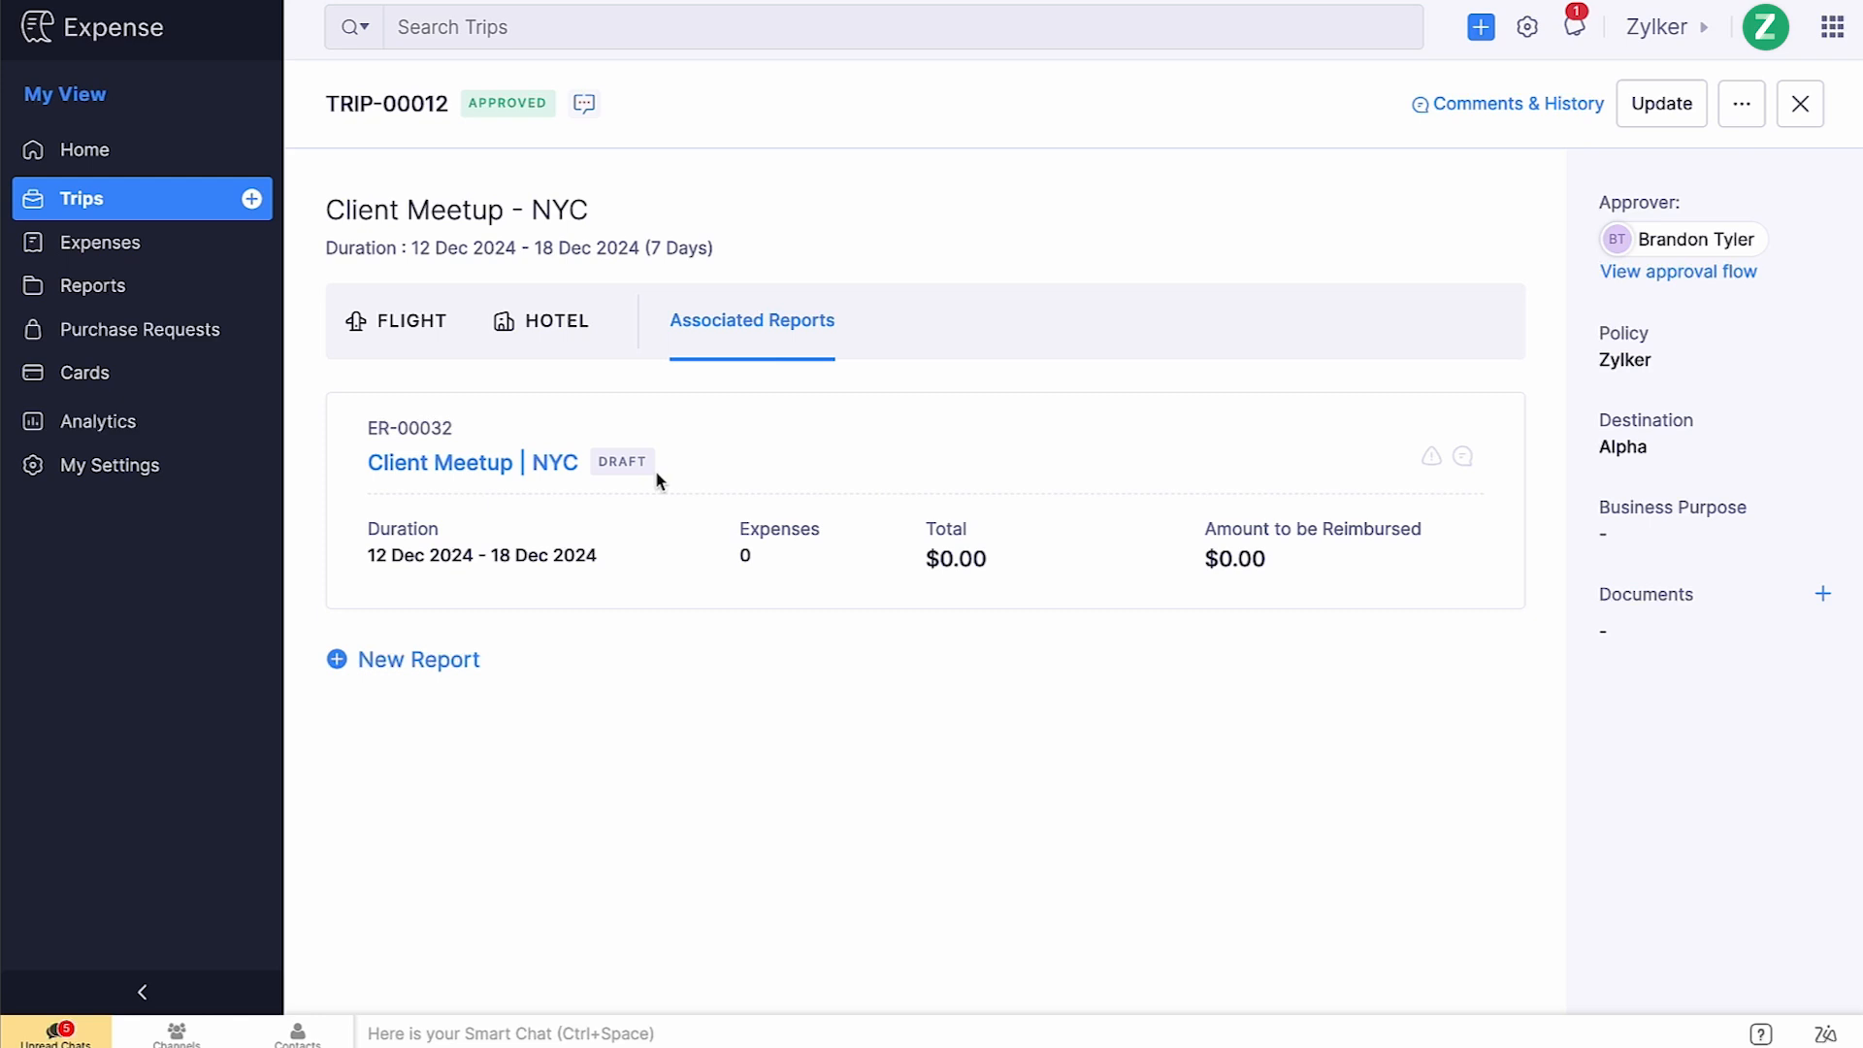
pyautogui.click(462, 662)
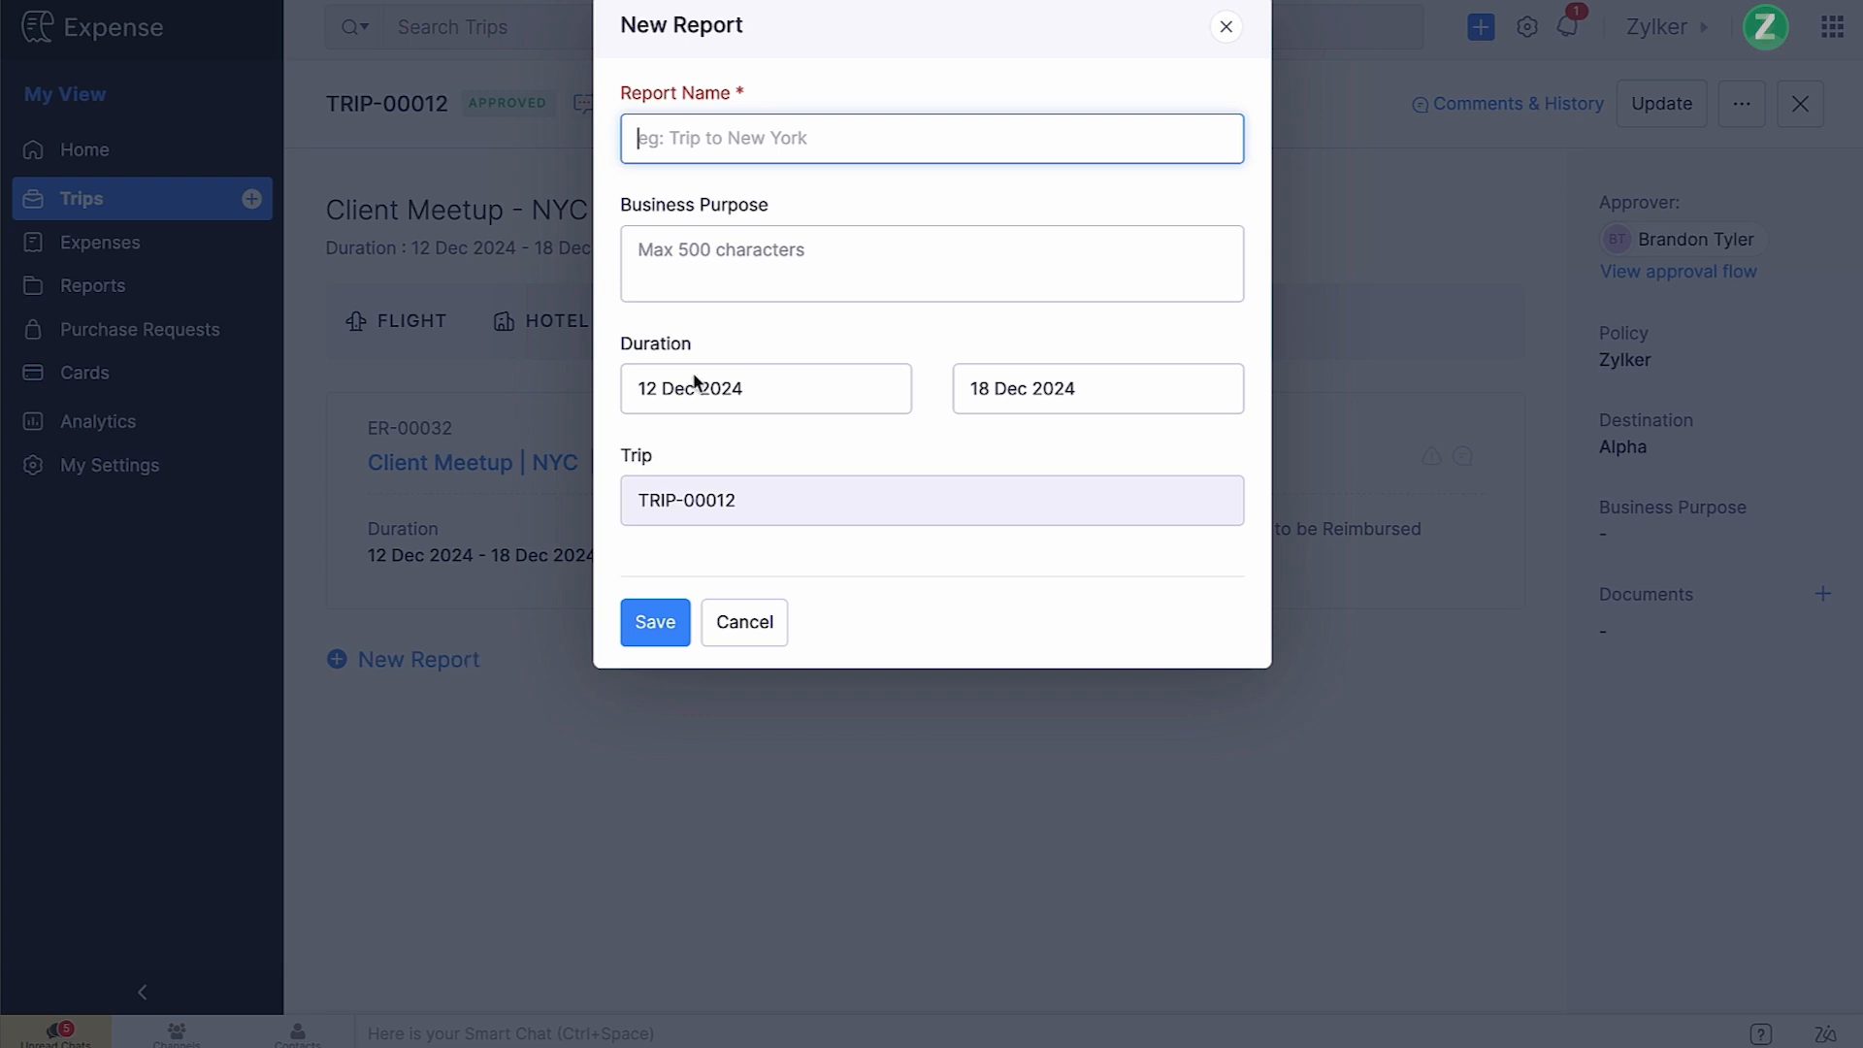
pyautogui.write('Expenses for the Client Visit to New York City')
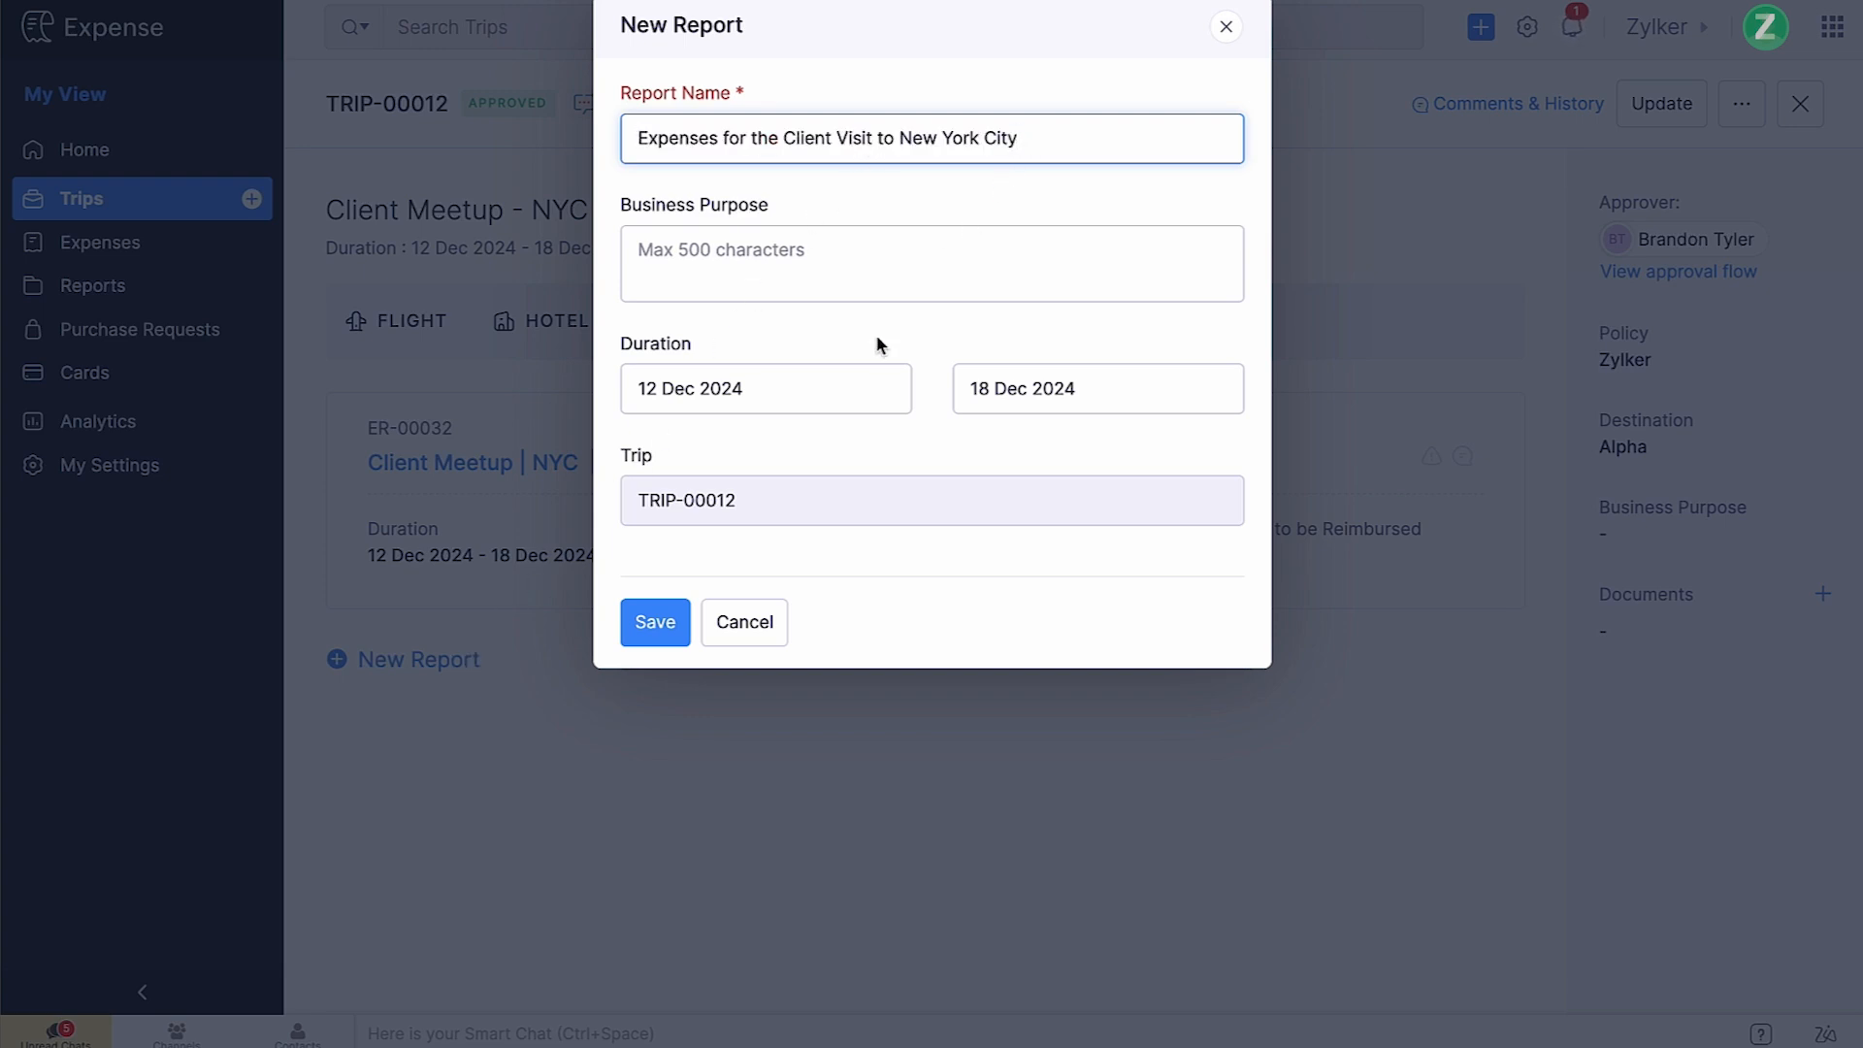
pyautogui.click(651, 626)
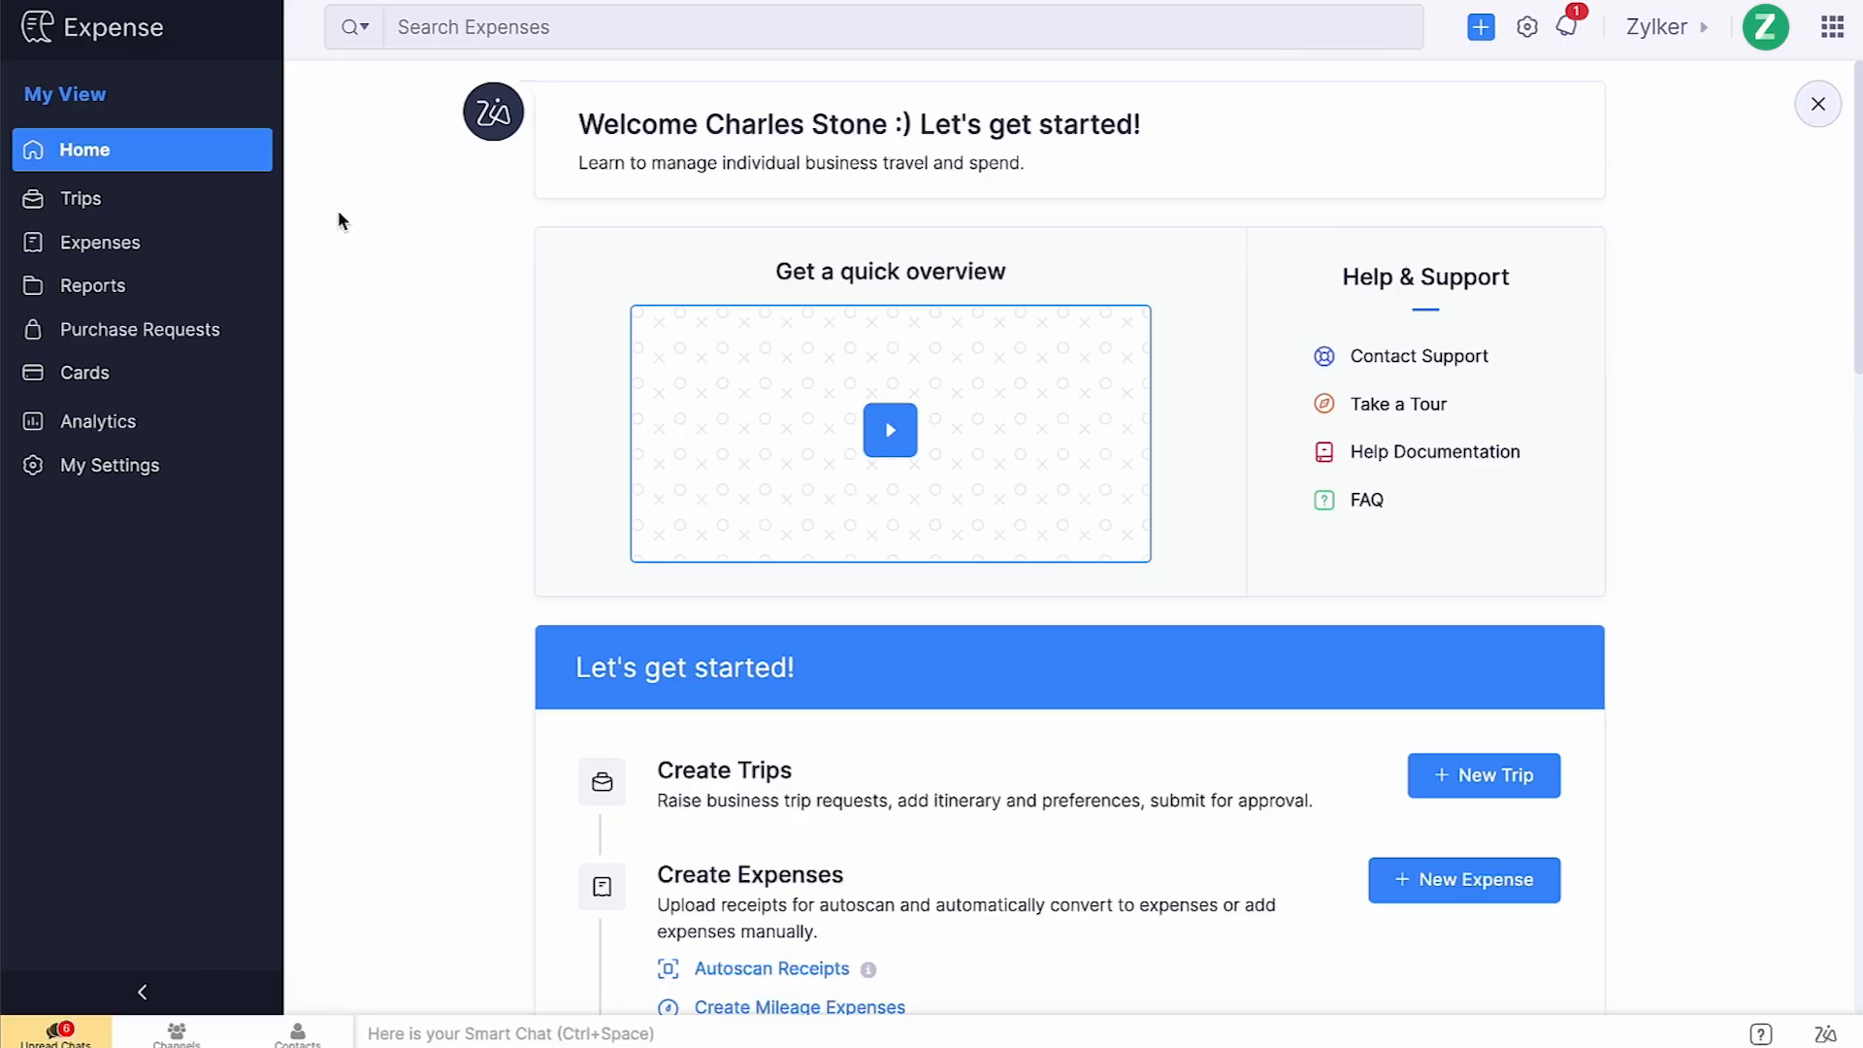
# Open the New York City client visit report and add all unreported expenses to it.
pyautogui.click(217, 285)
pyautogui.click(615, 254)
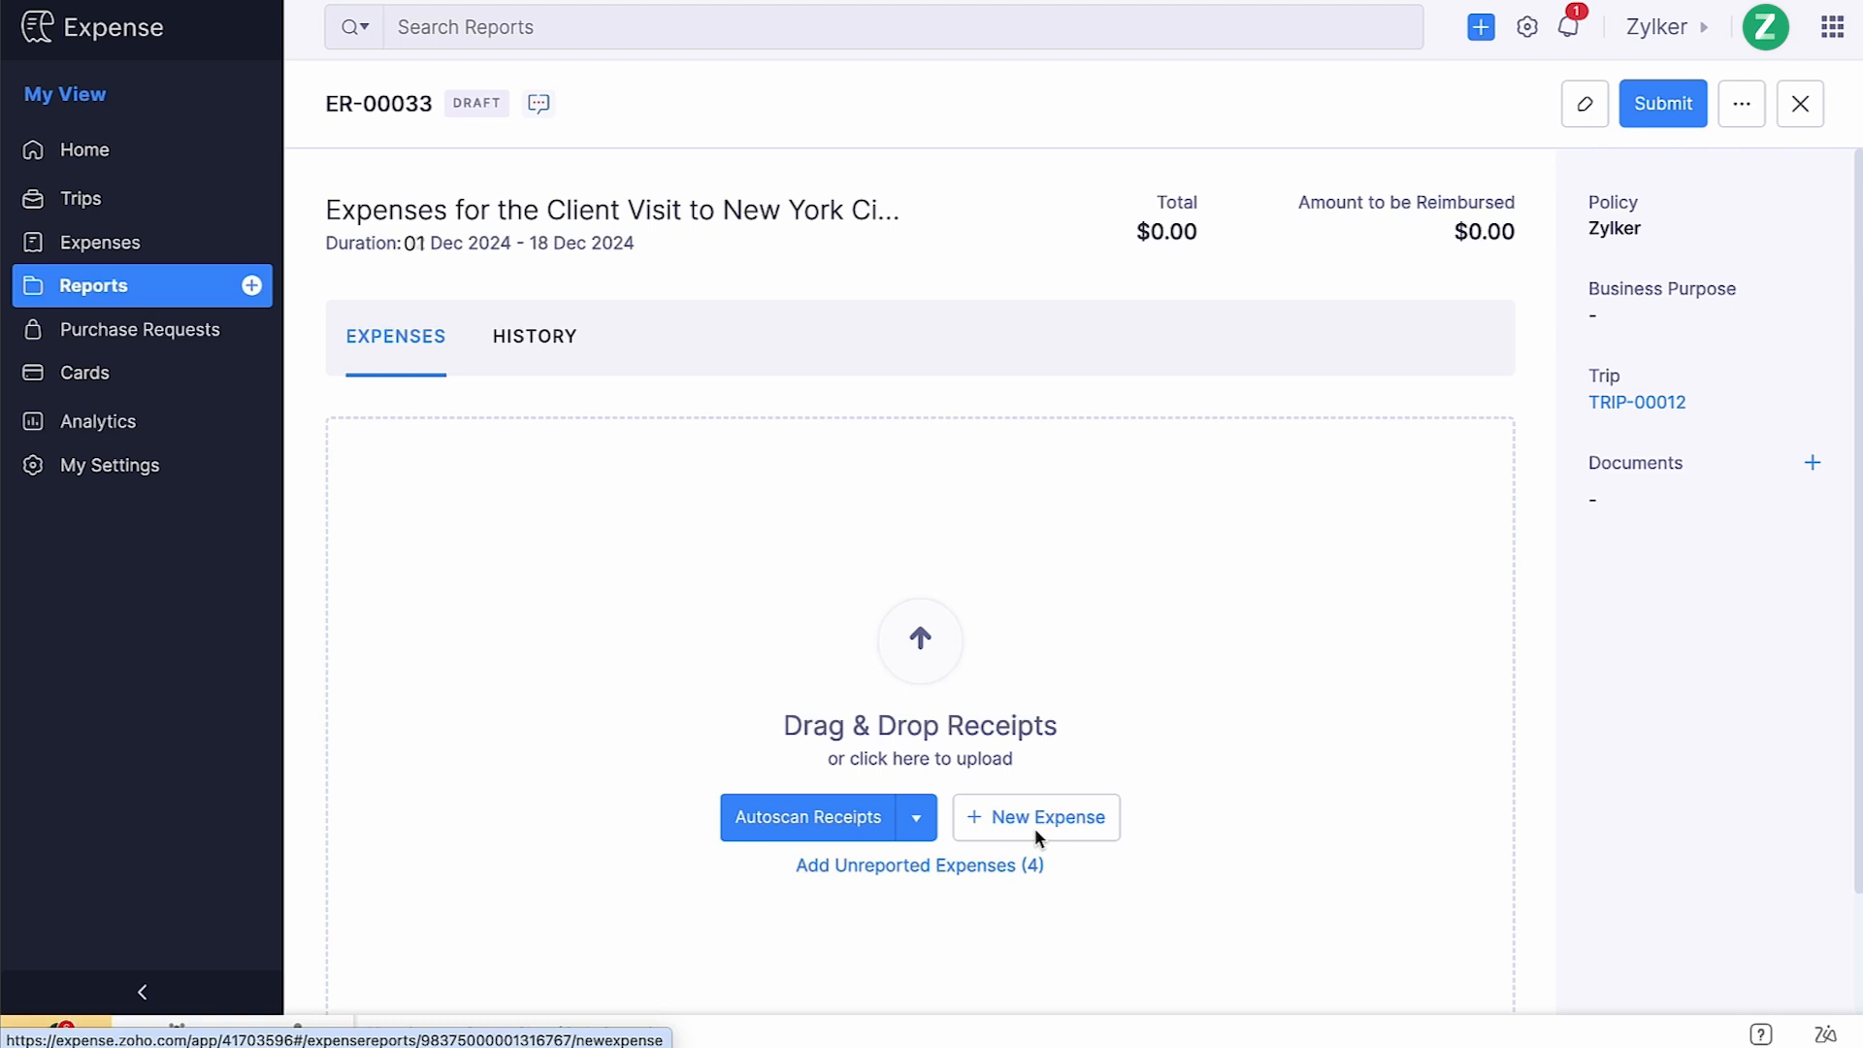
pyautogui.click(972, 868)
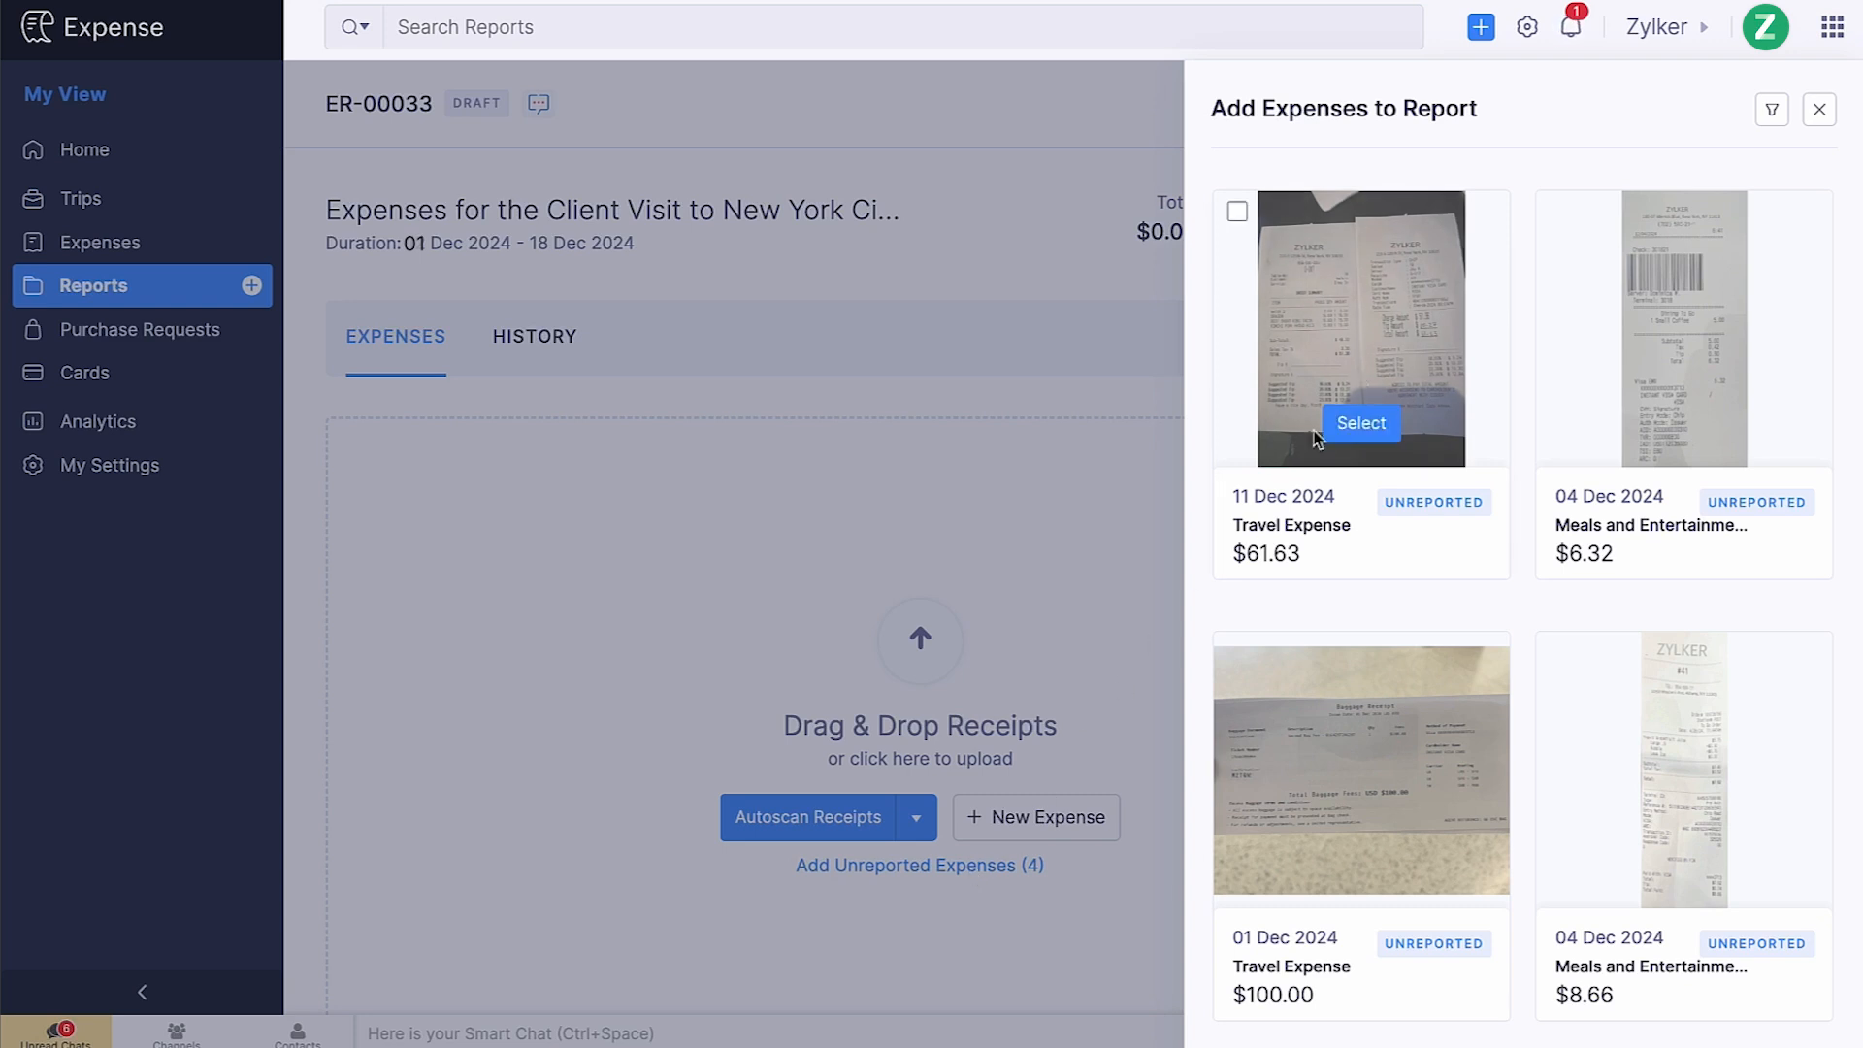
pyautogui.click(1375, 357)
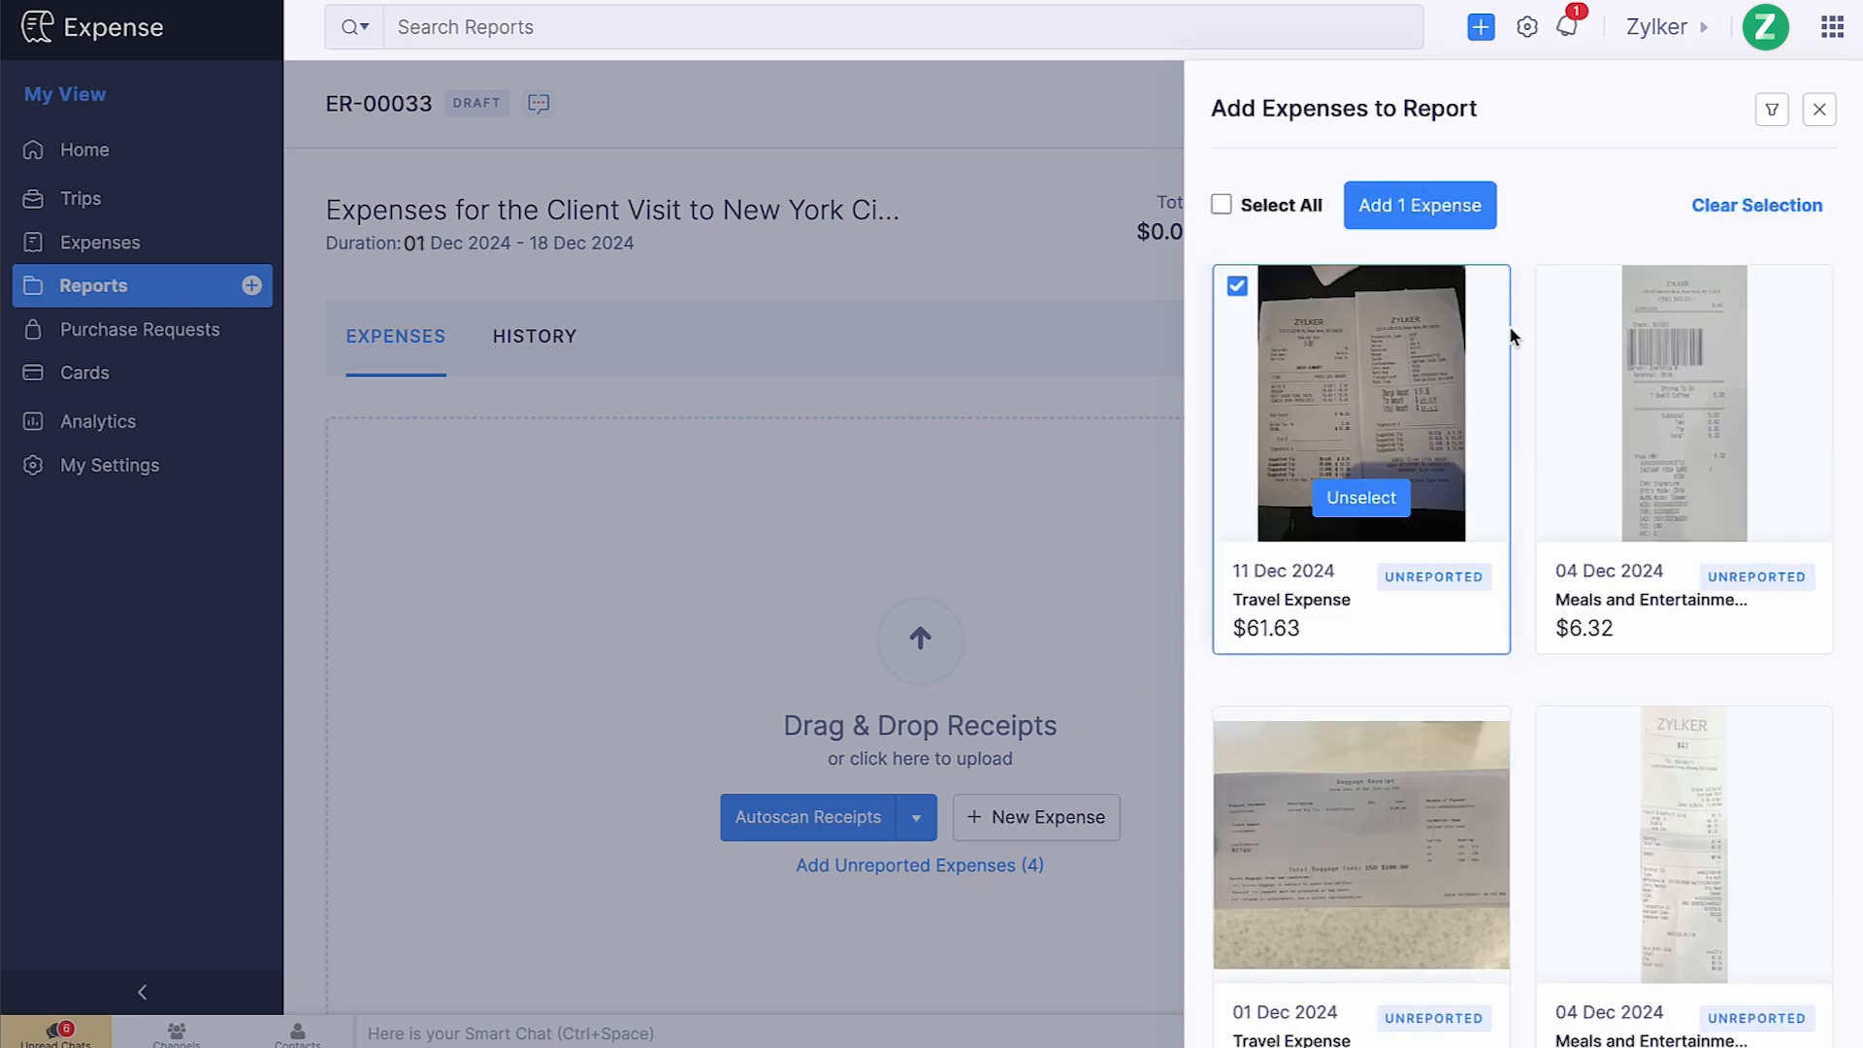
pyautogui.click(1566, 307)
pyautogui.click(1280, 208)
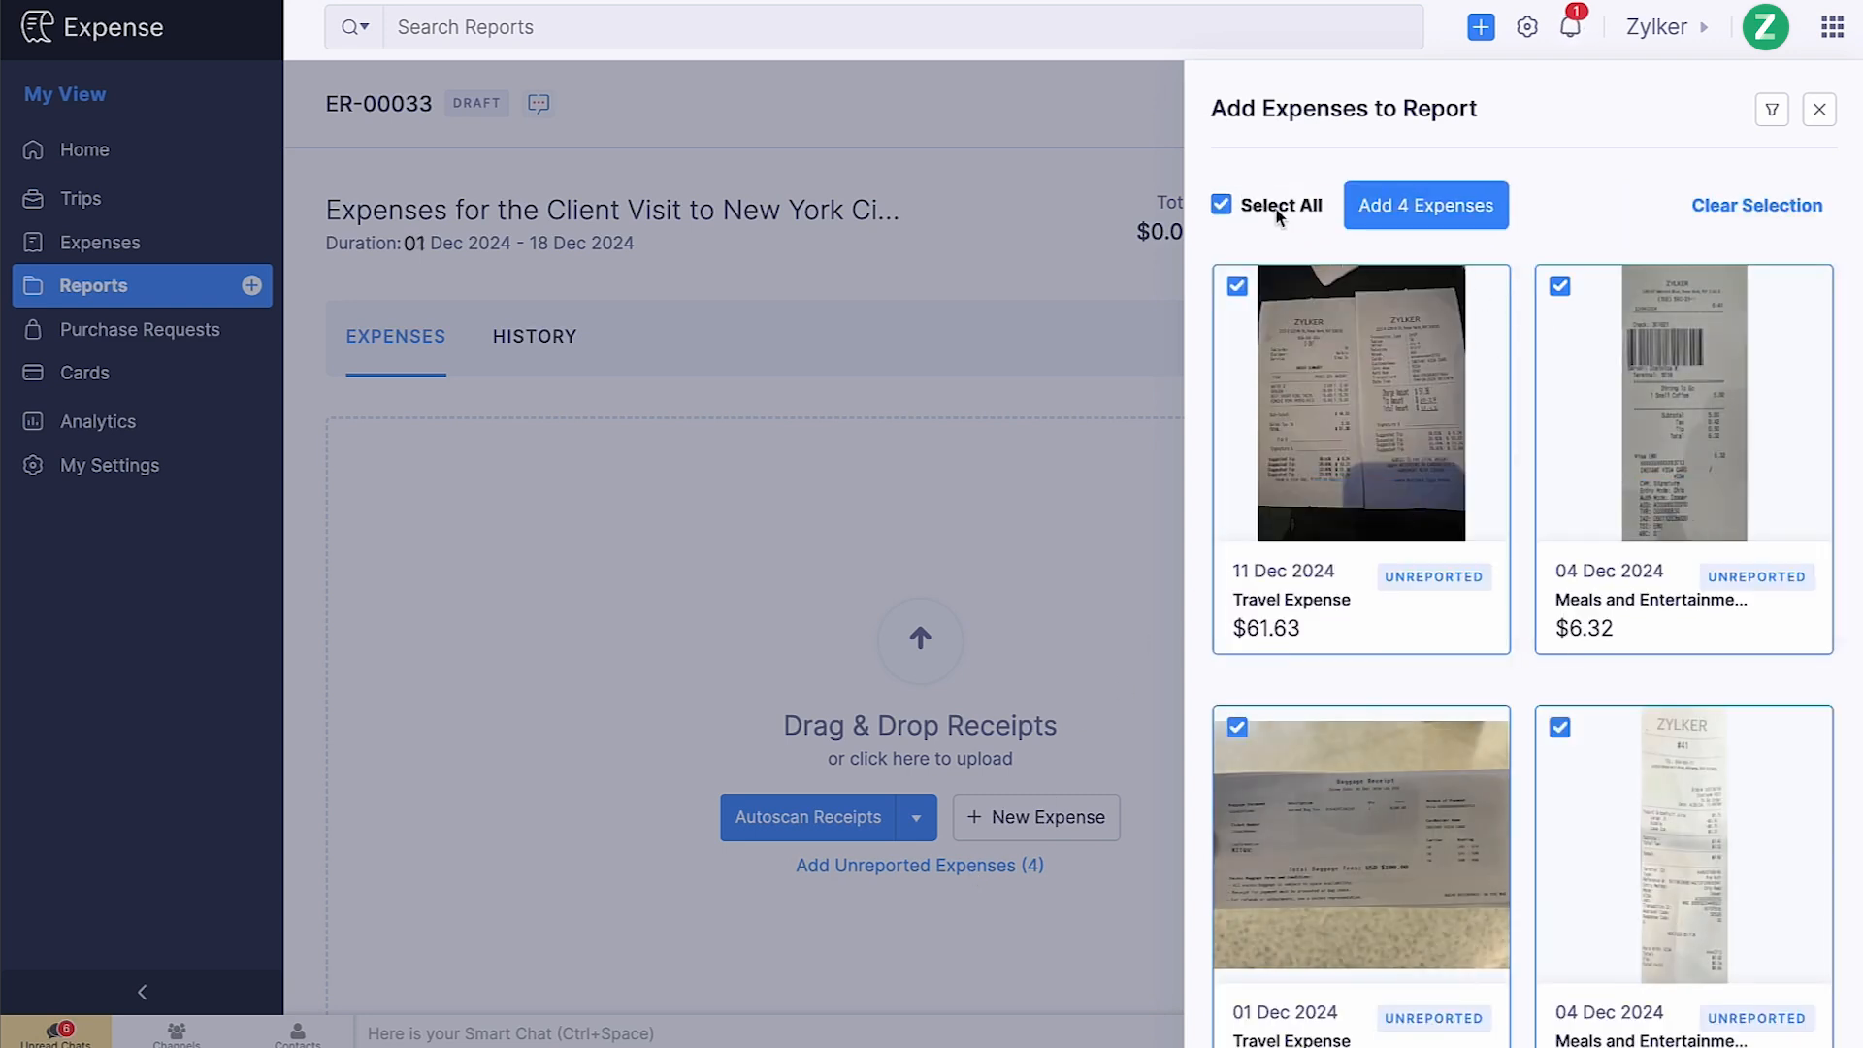
pyautogui.click(1408, 214)
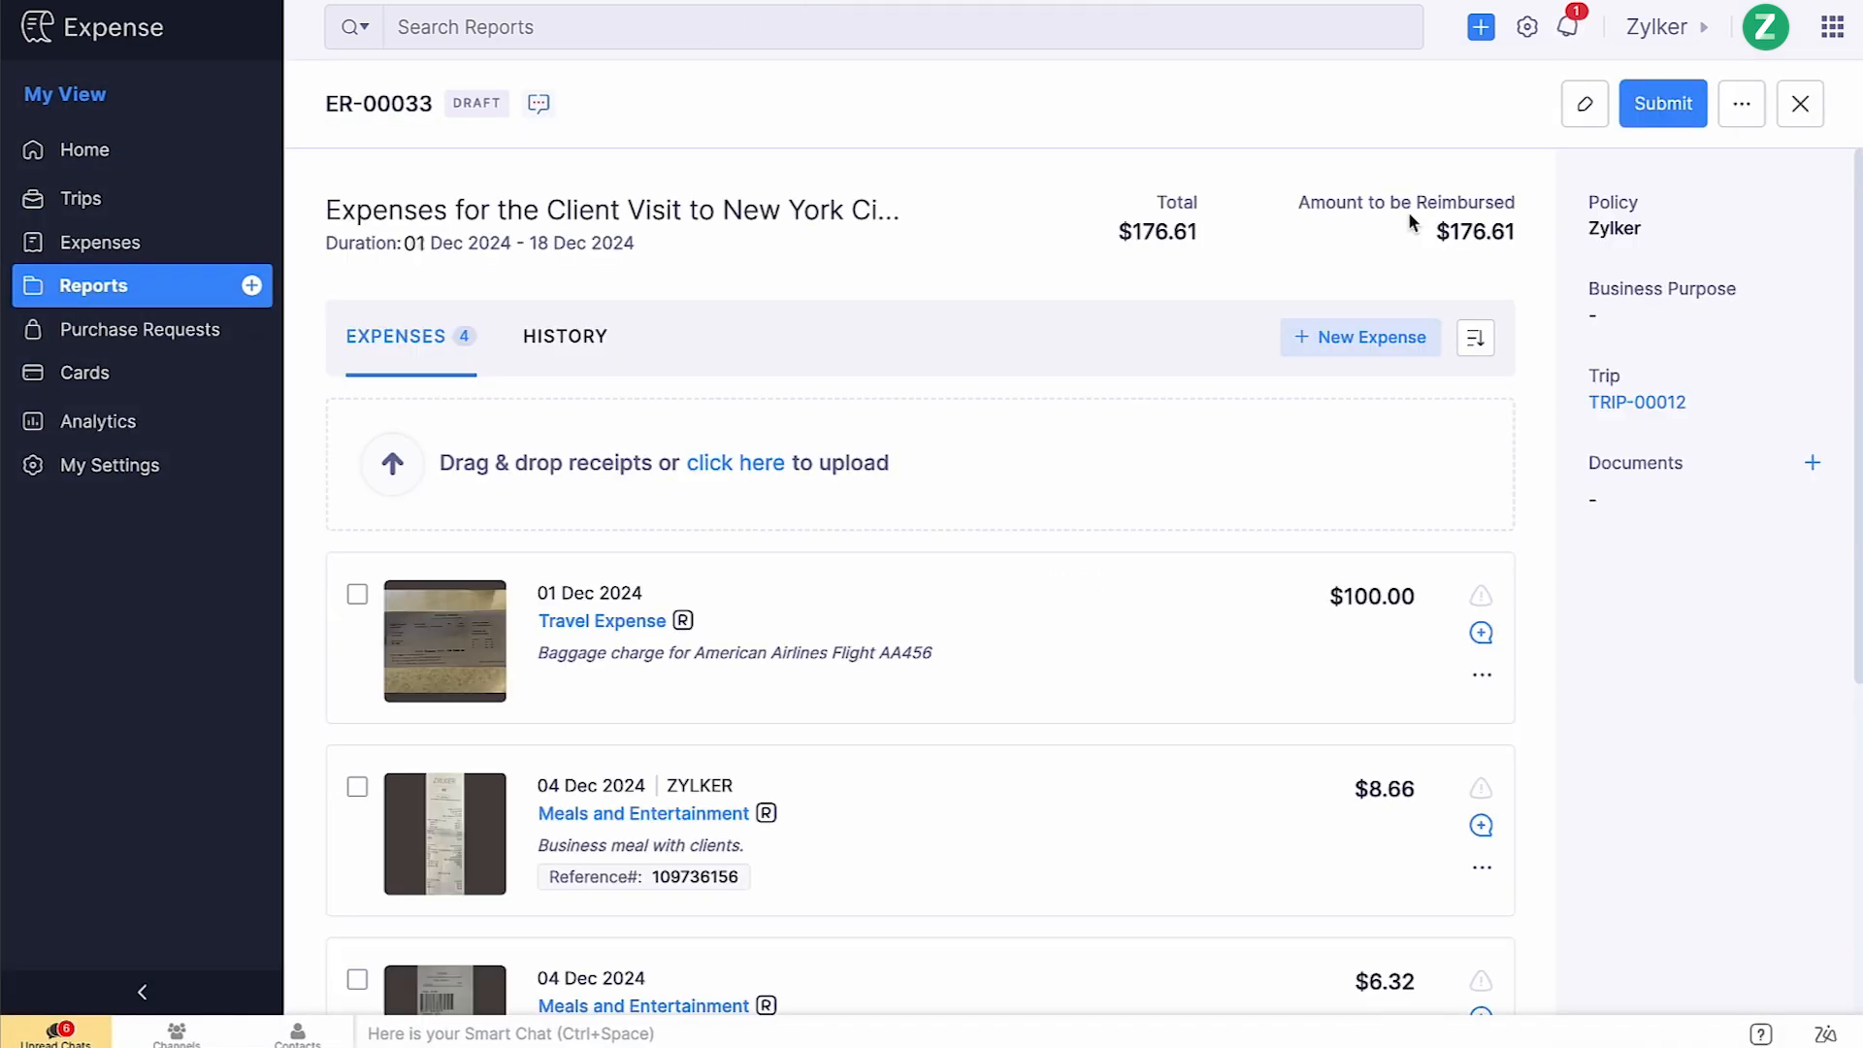
# Attach the file "Customer Meetup NYC .pdf" from the desktop to the report's documents.
pyautogui.click(1810, 466)
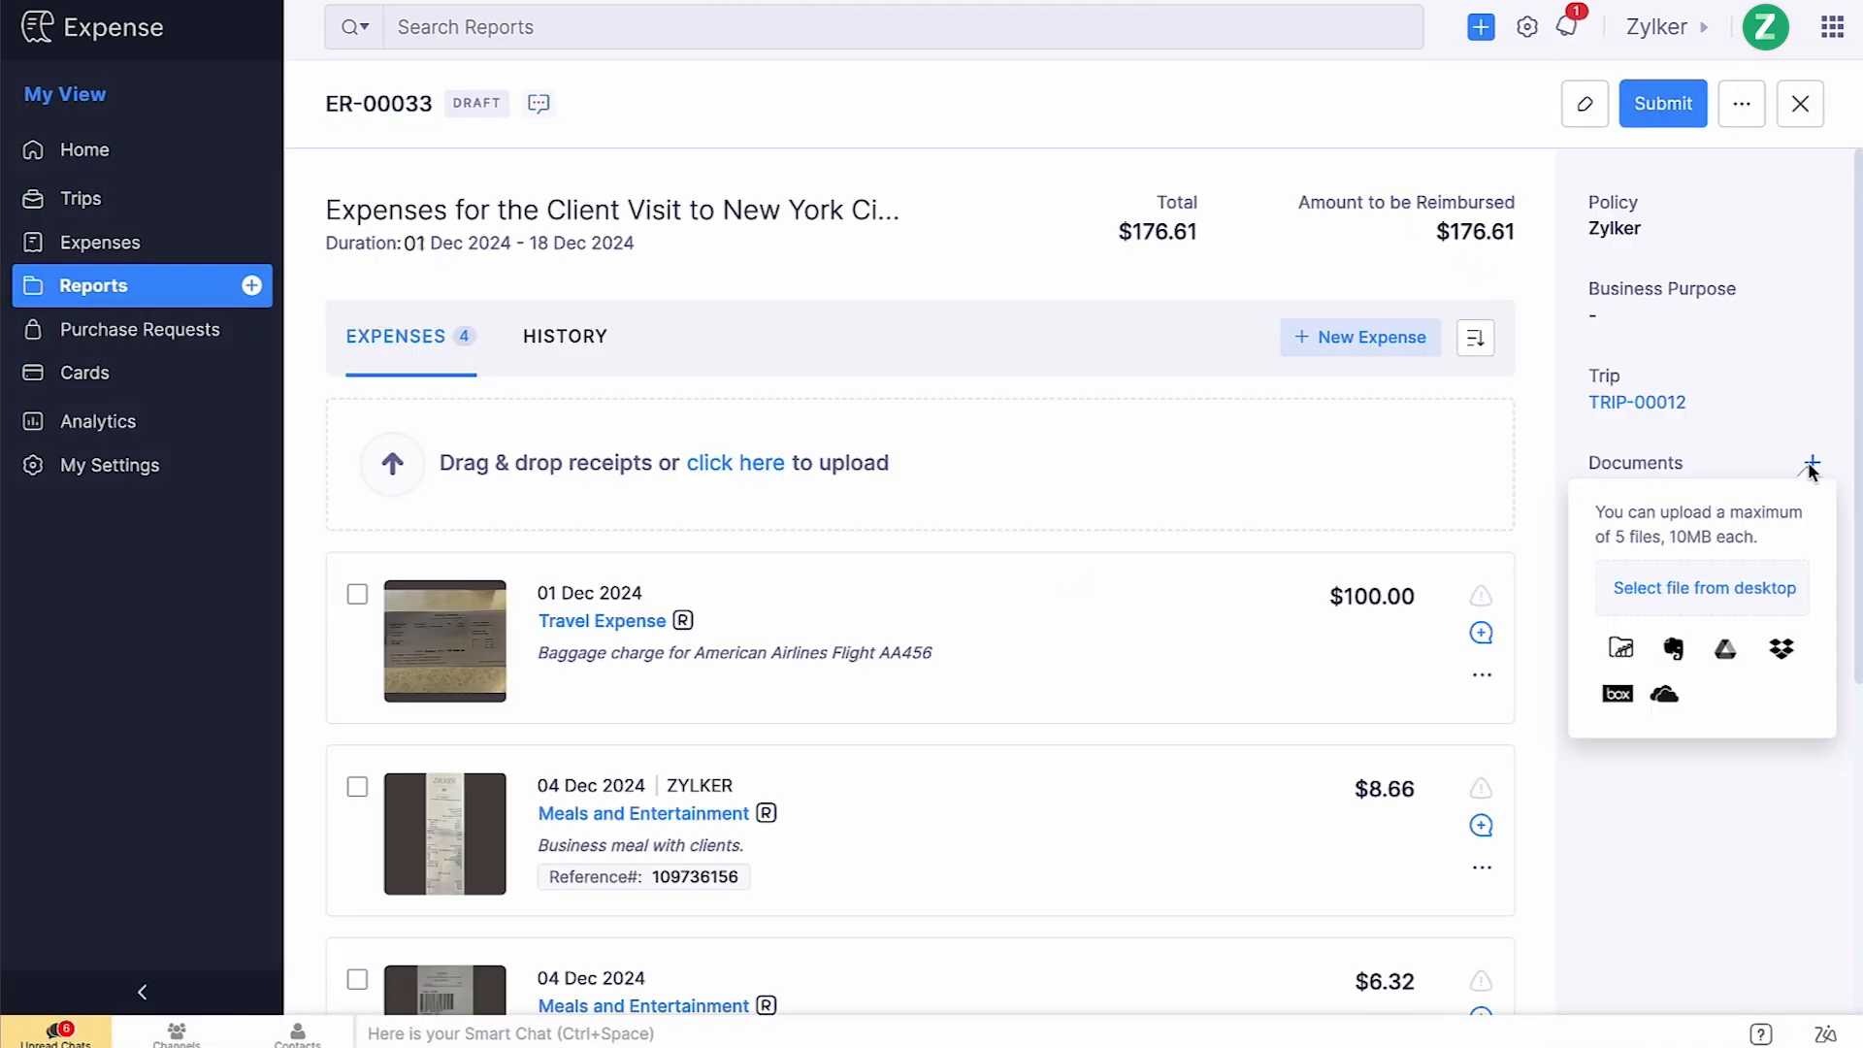
pyautogui.click(1696, 598)
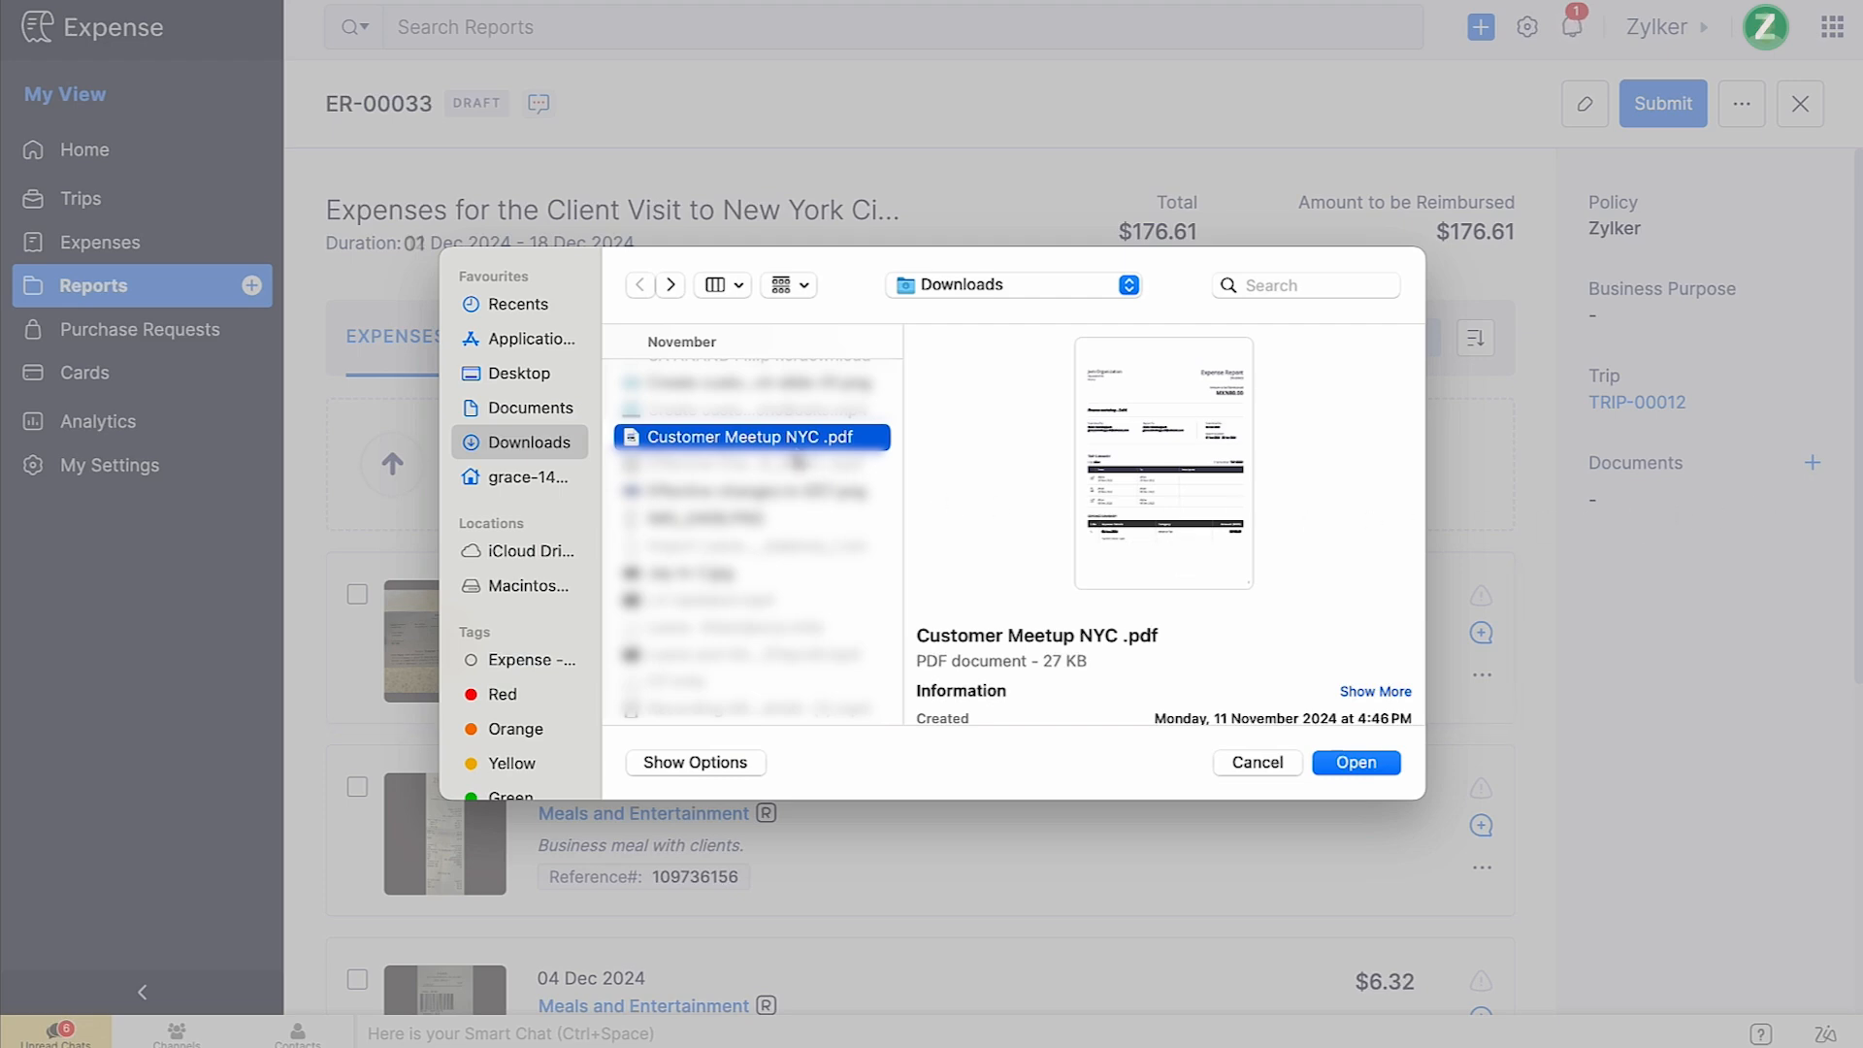
pyautogui.click(1358, 763)
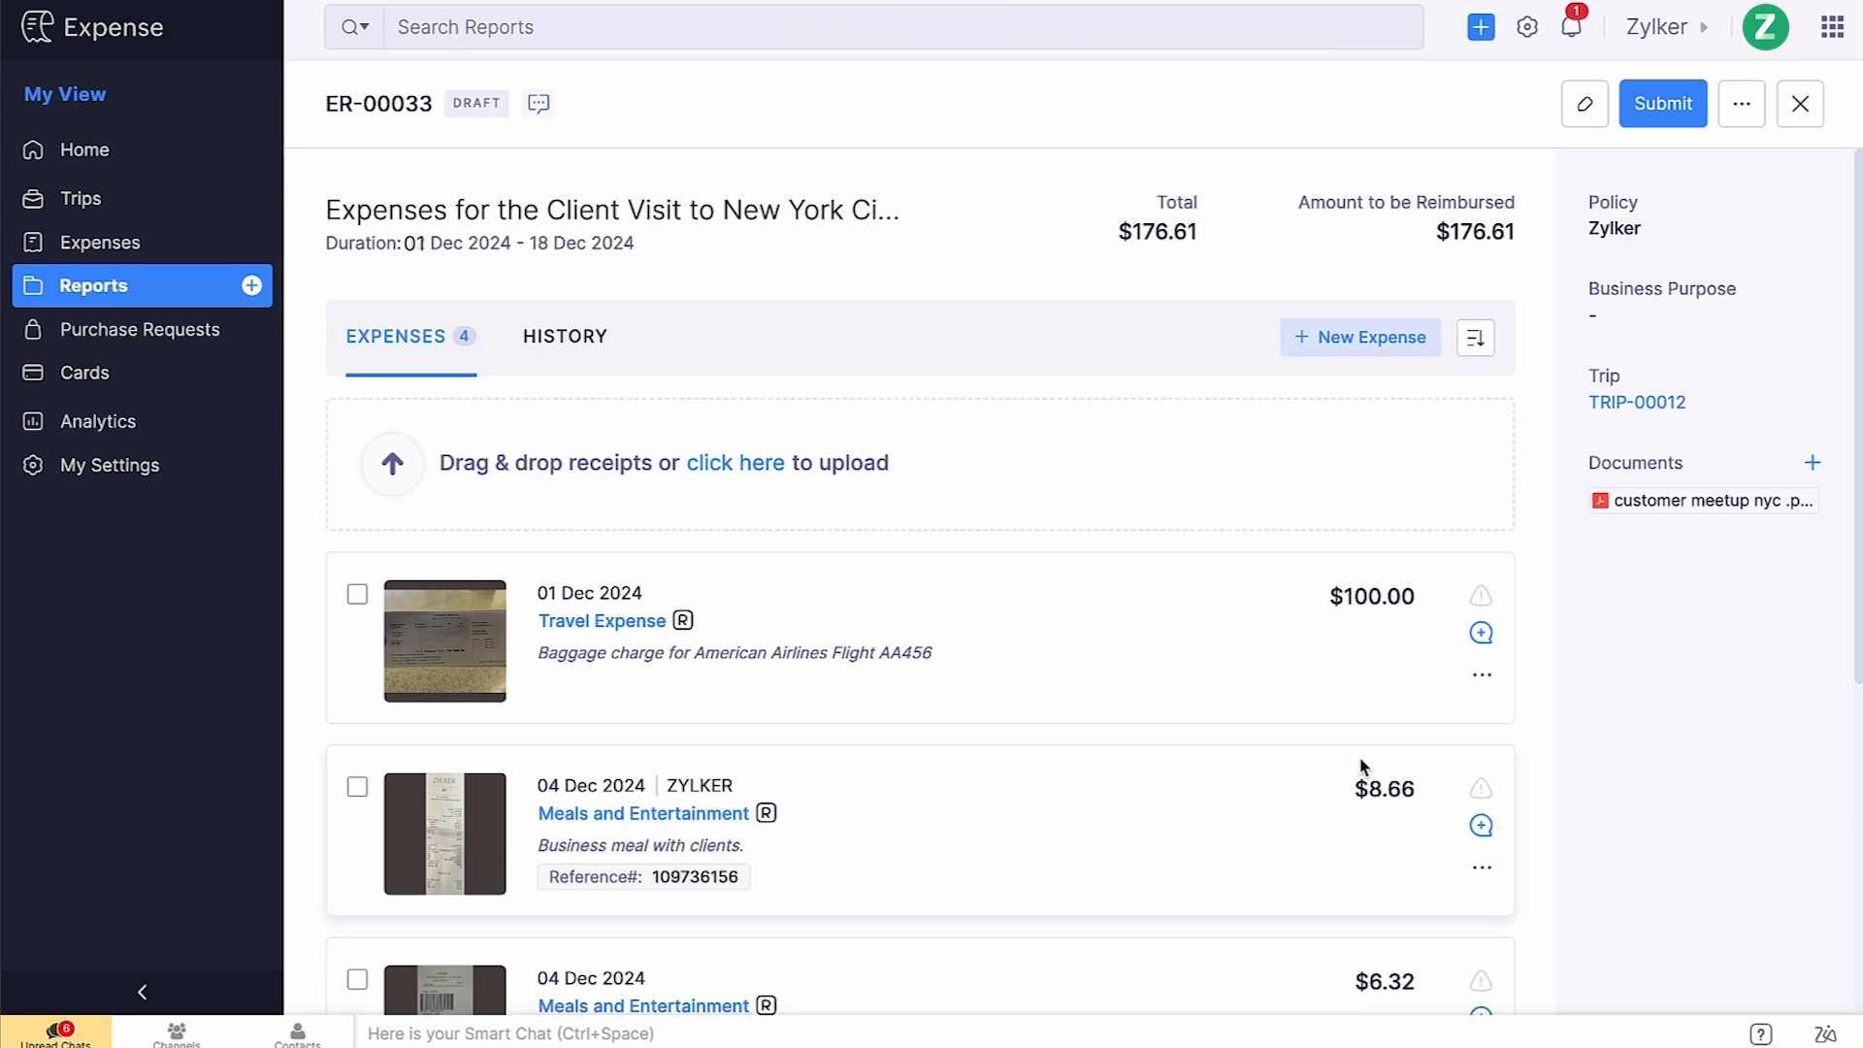
# Upload the receipt "Baggae Receipt.png" to the report, load the new expense into the list and open it.
pyautogui.click(732, 468)
pyautogui.click(841, 596)
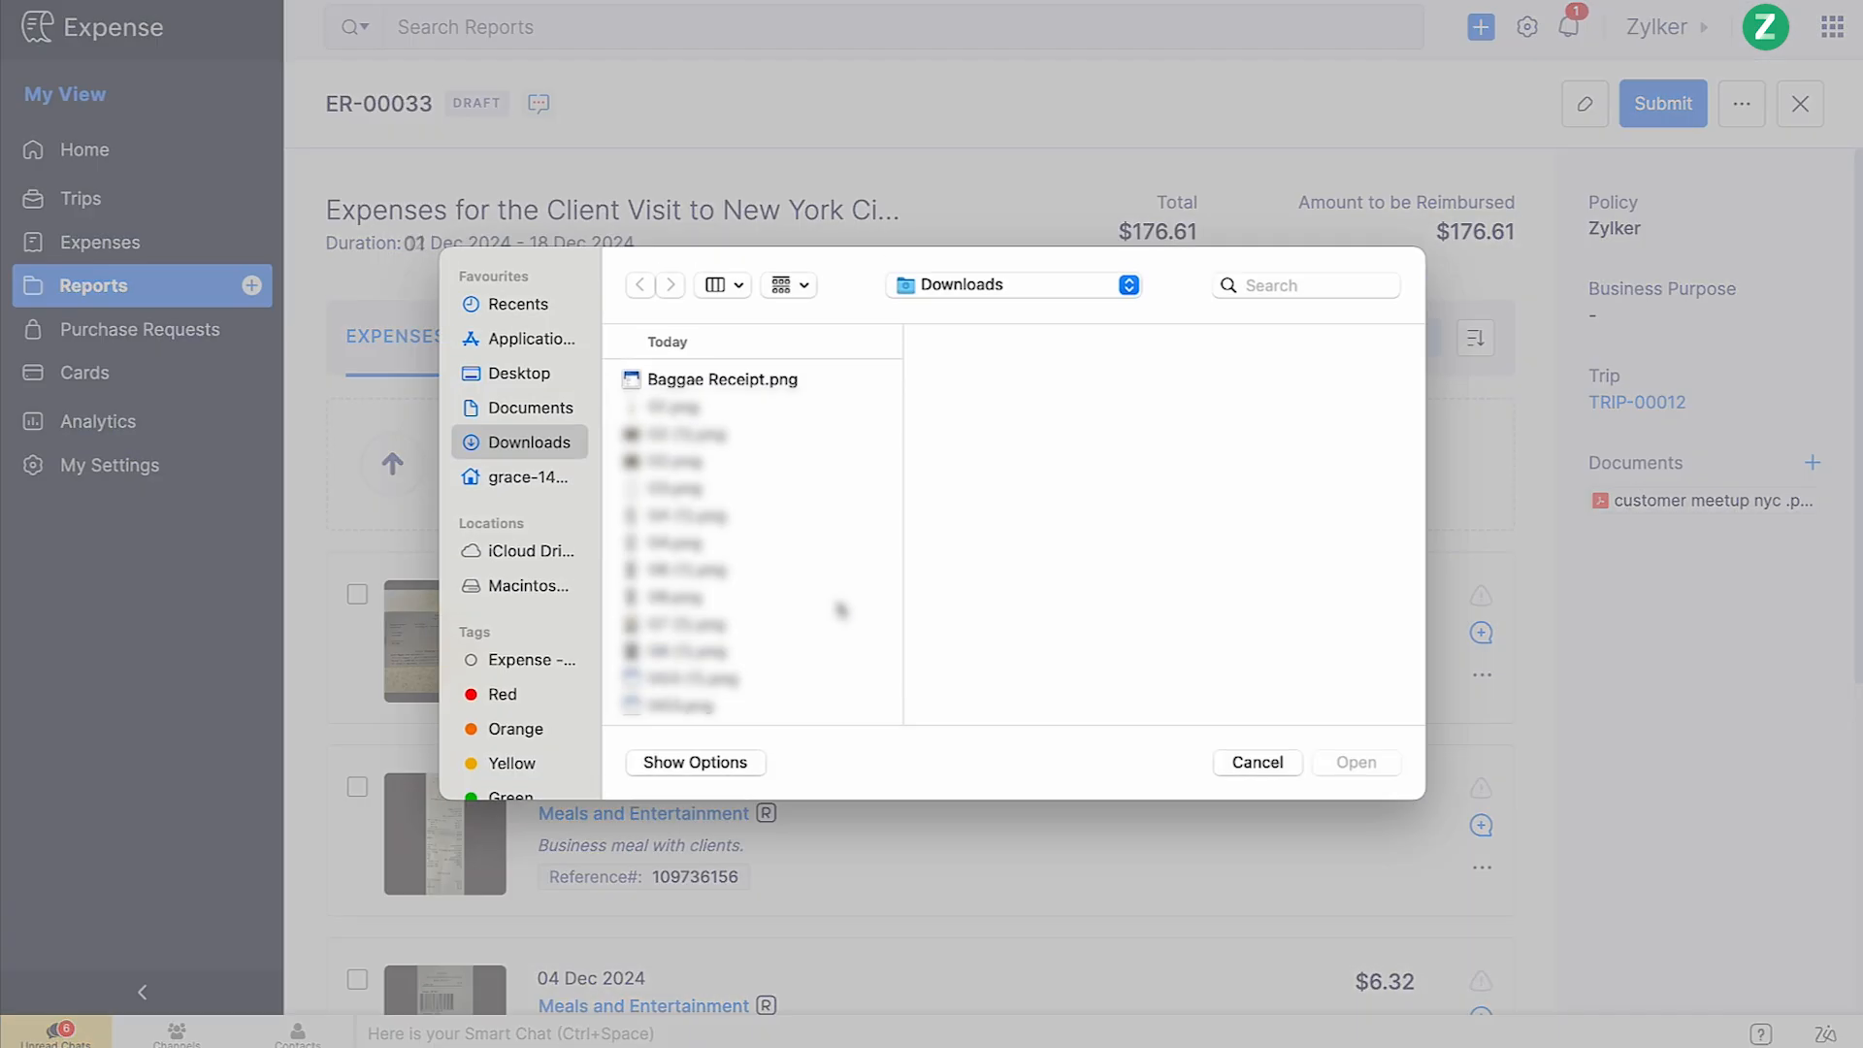
pyautogui.click(771, 381)
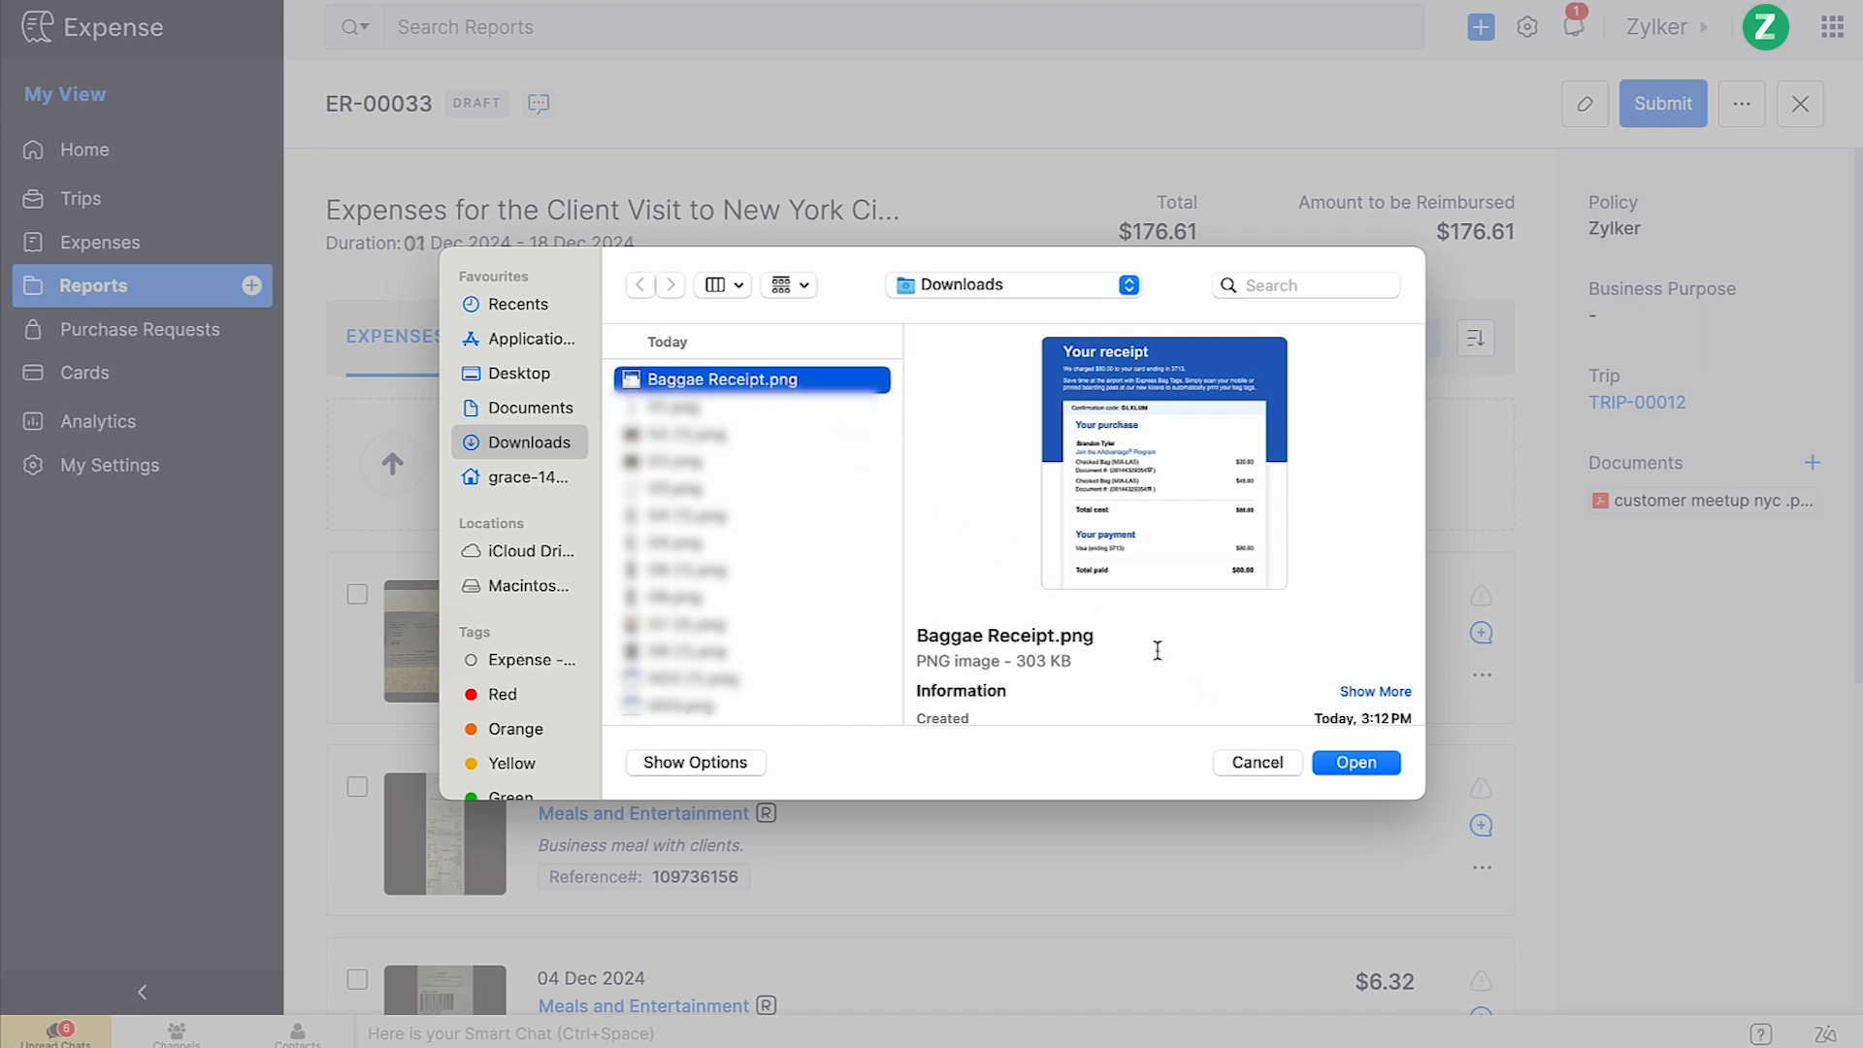
pyautogui.click(1344, 764)
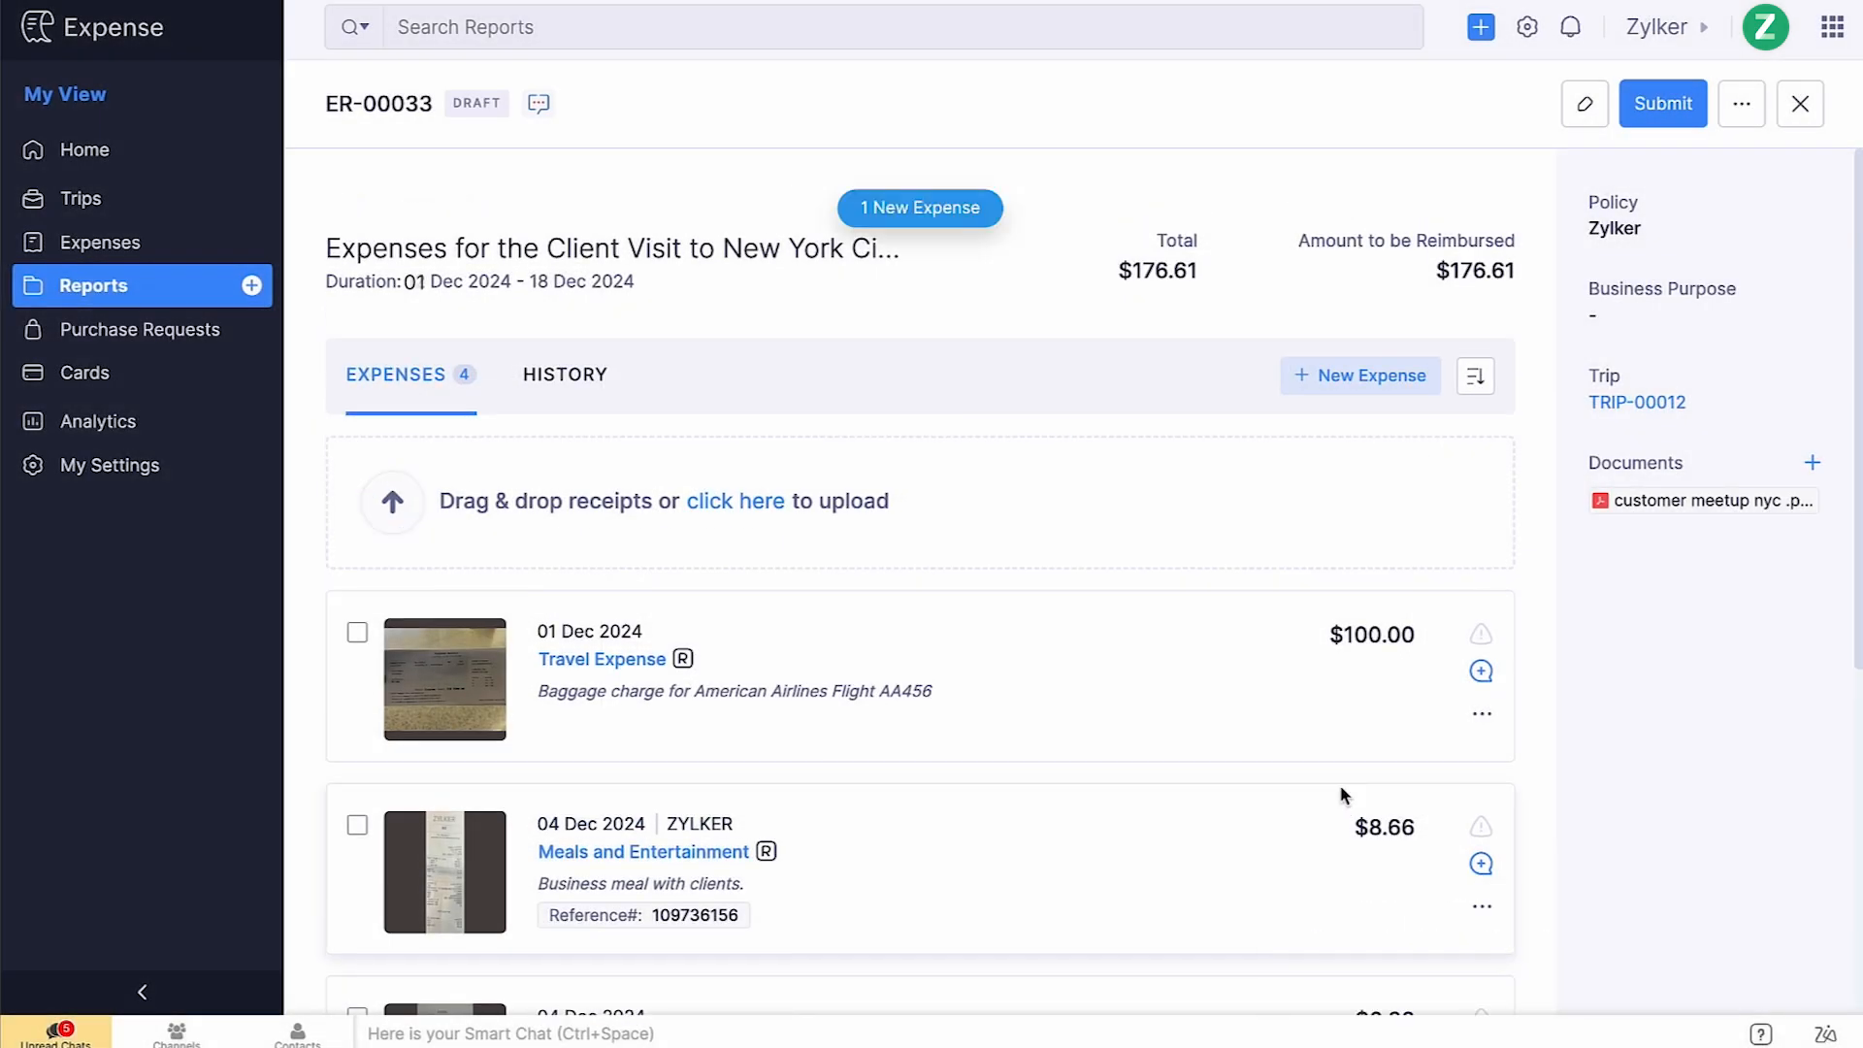
pyautogui.click(994, 203)
pyautogui.scroll(-5, 808, 502)
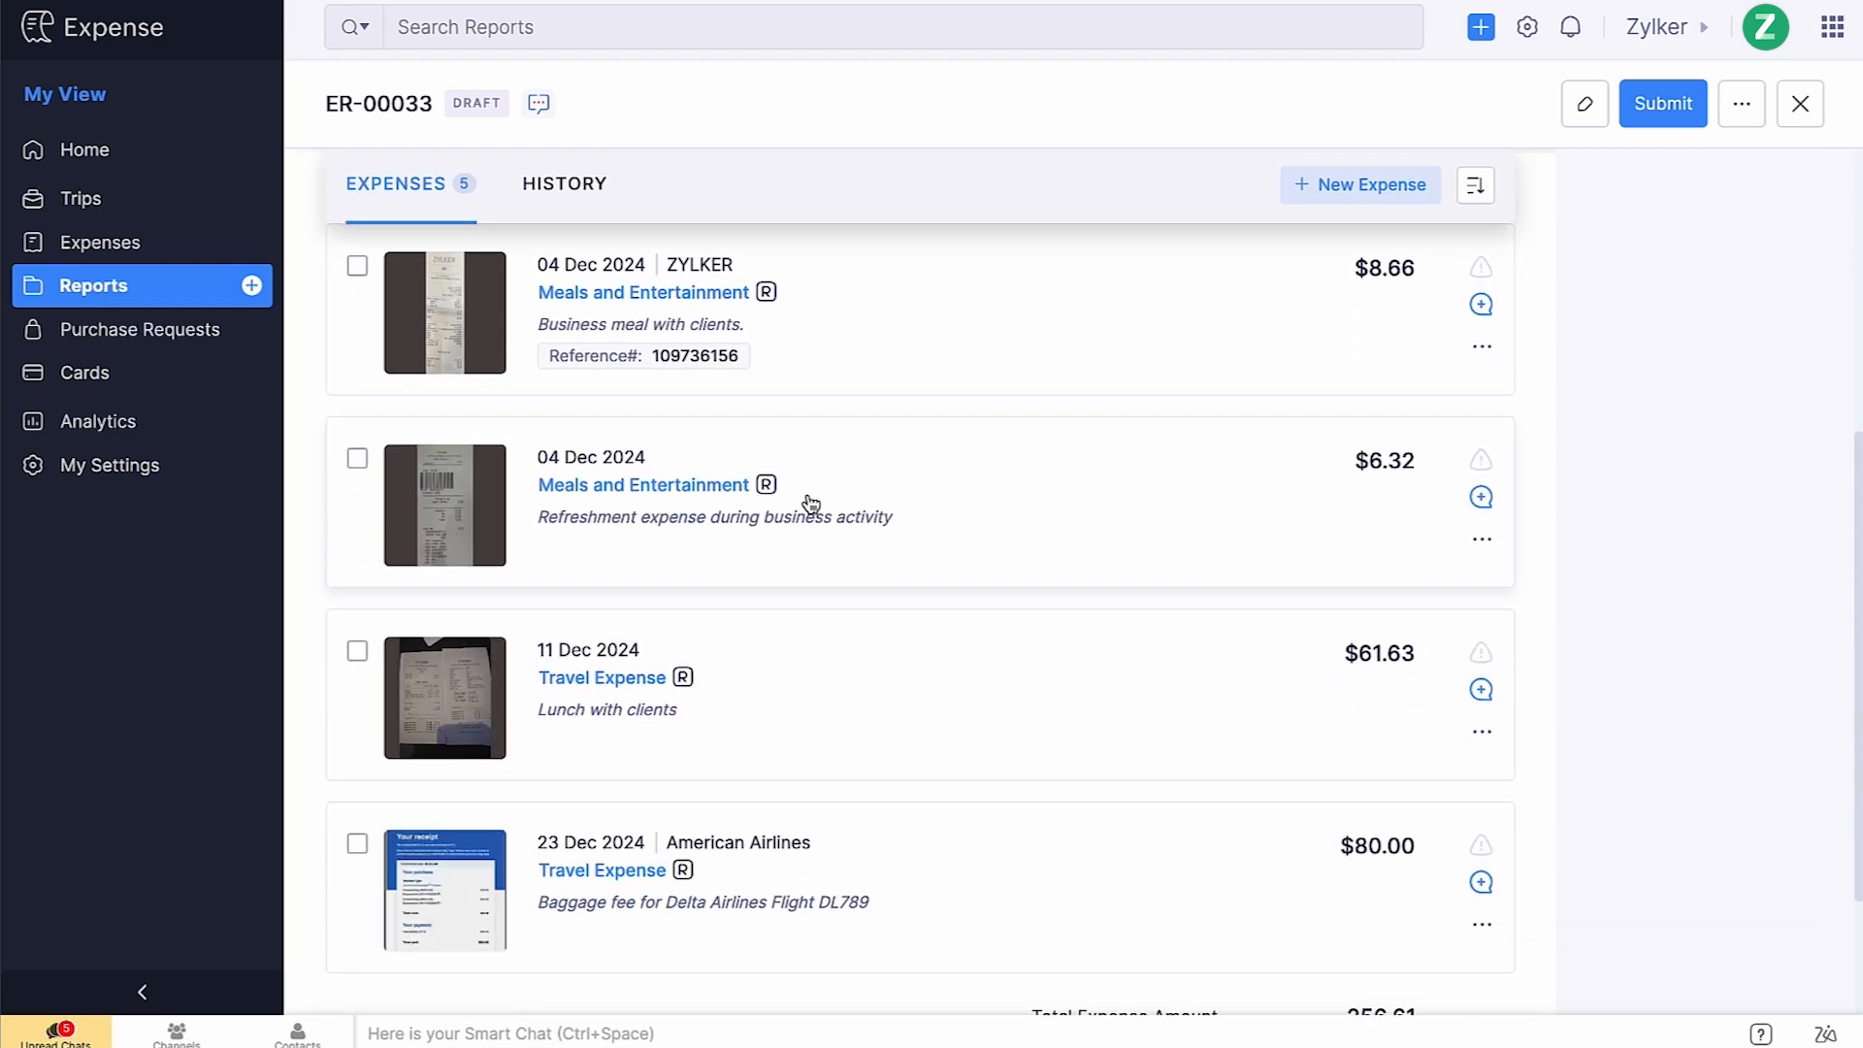
pyautogui.click(621, 889)
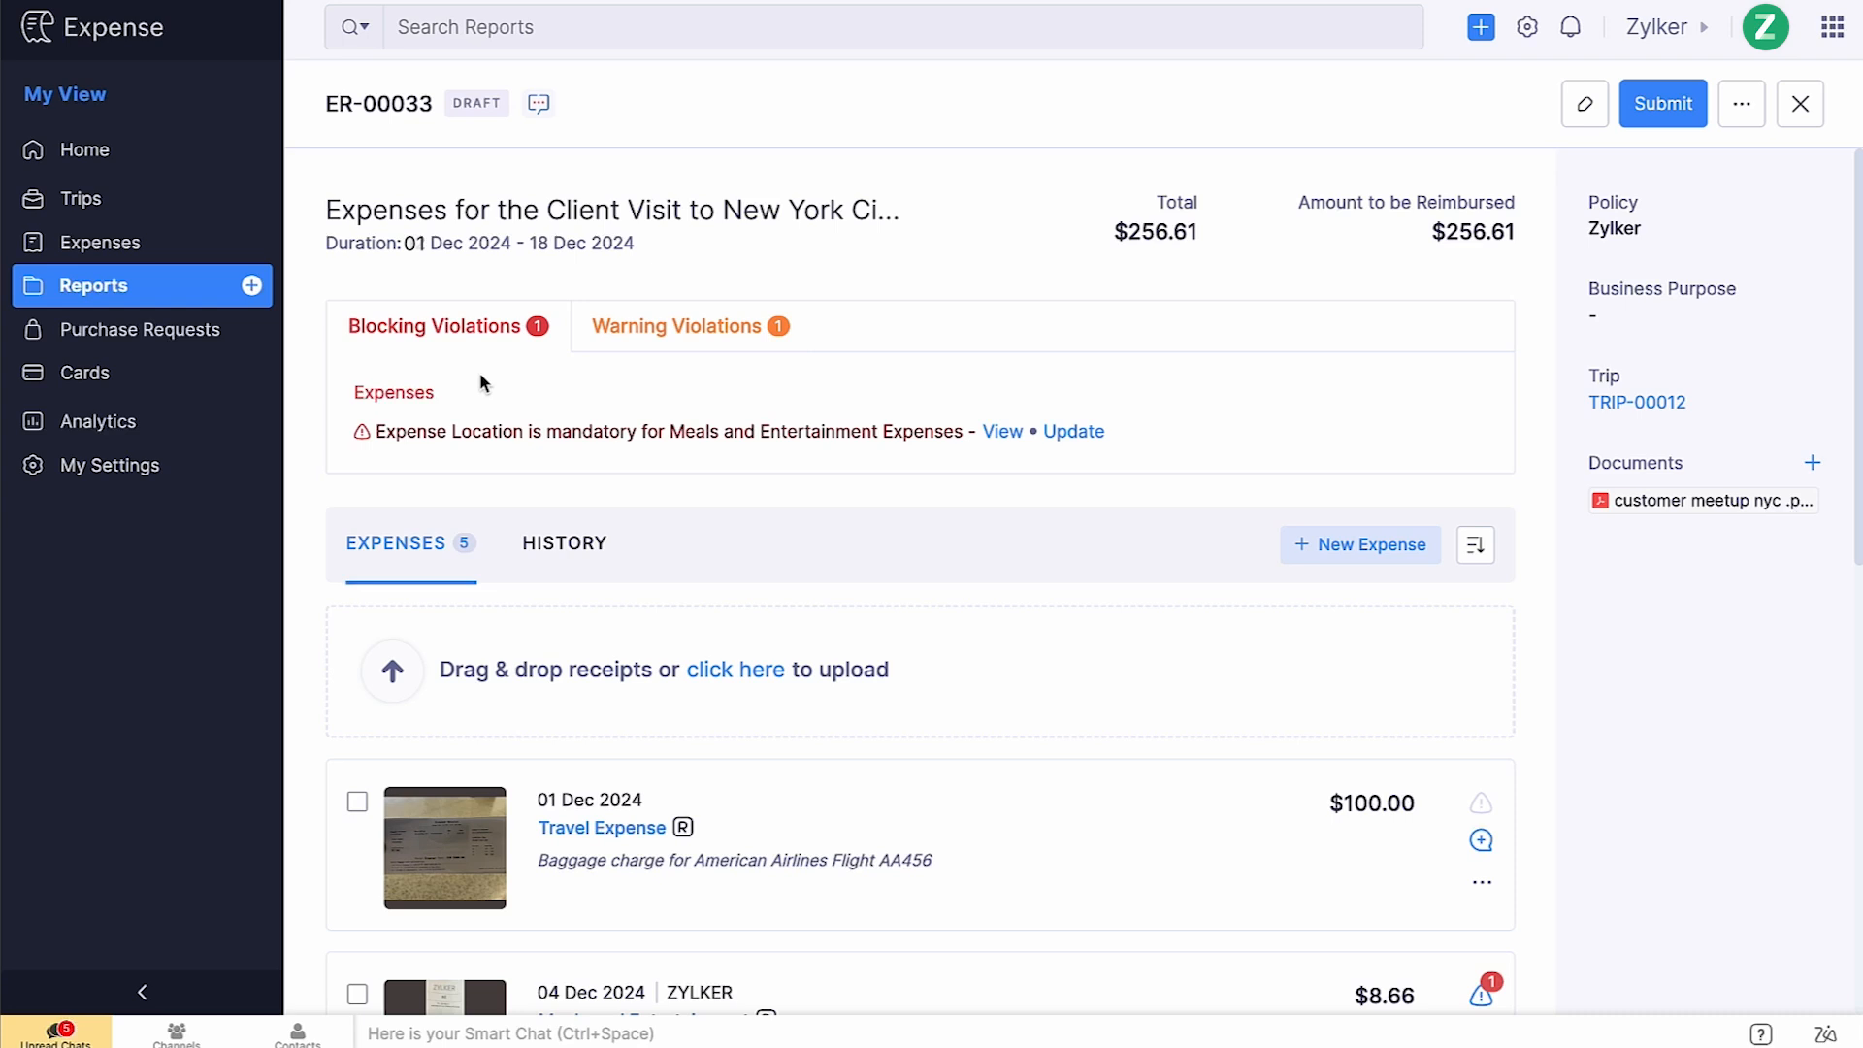
# Resolve the blocking violation by entering the receipt's street address as the meals expense's location, and save the expense.
pyautogui.click(999, 433)
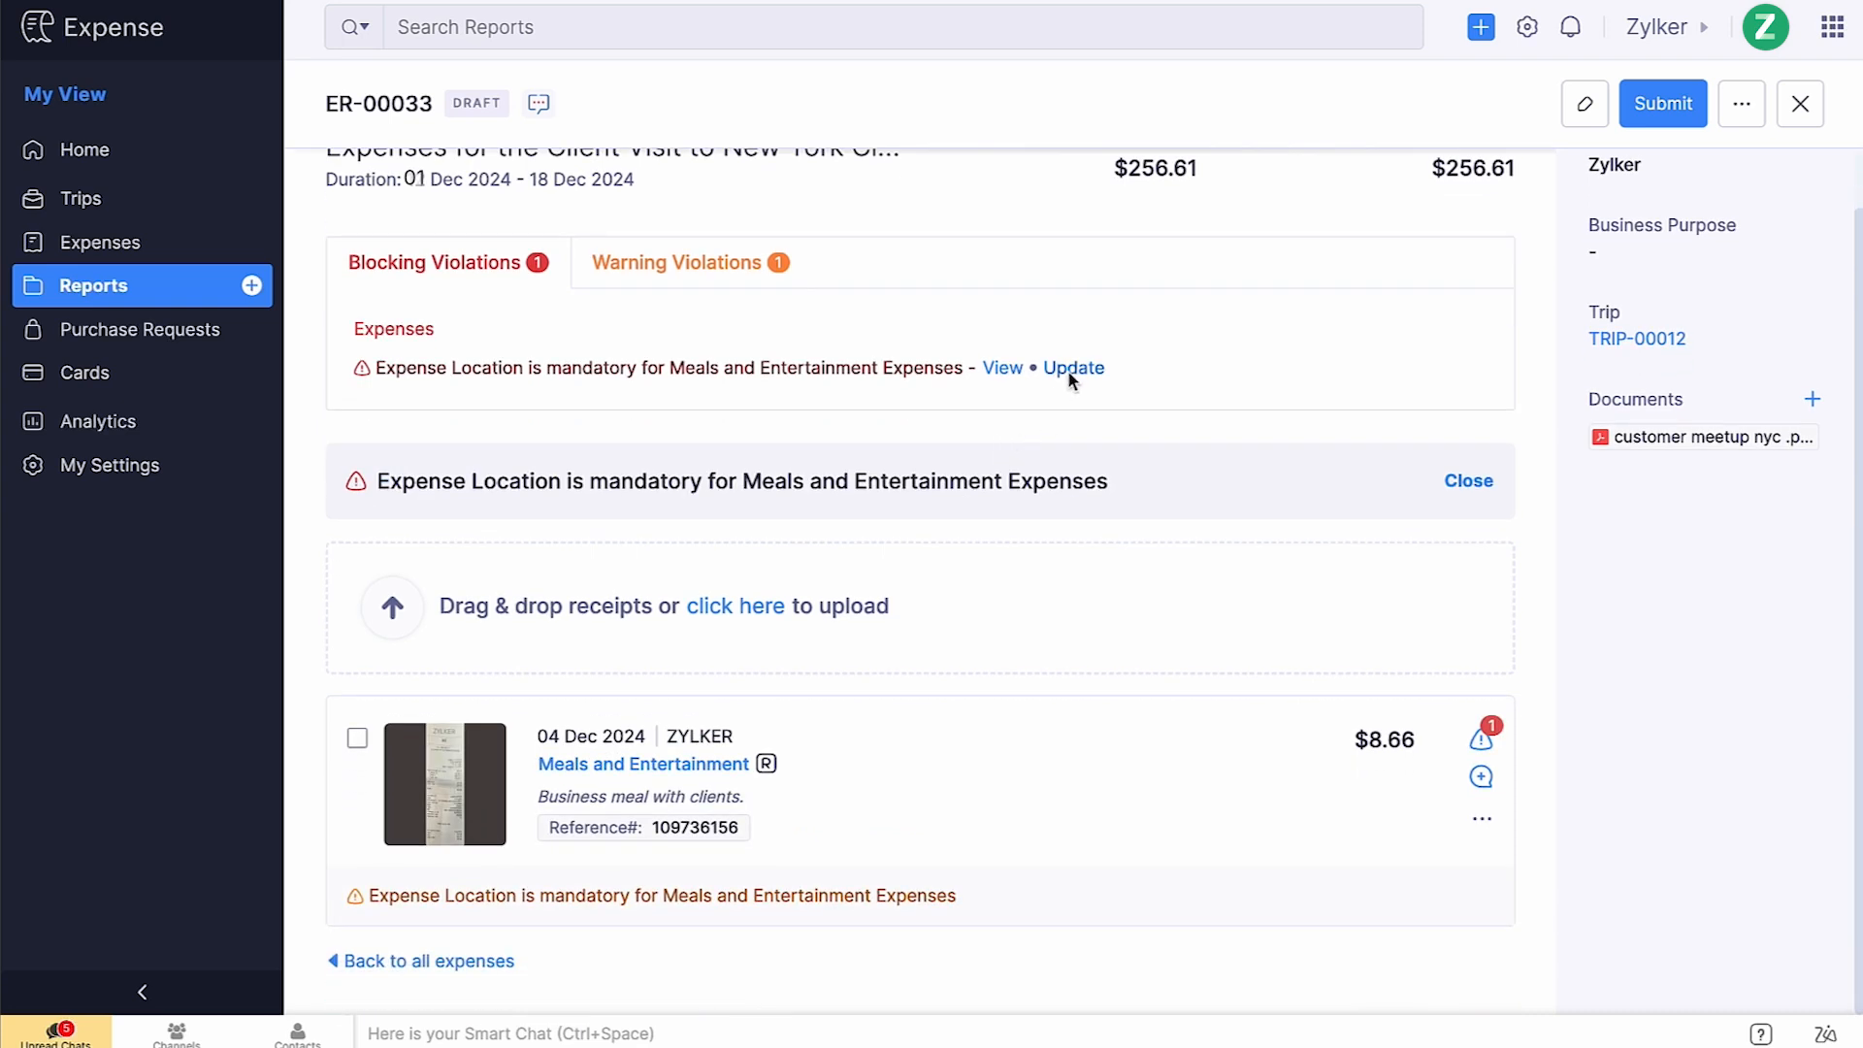
pyautogui.click(1072, 369)
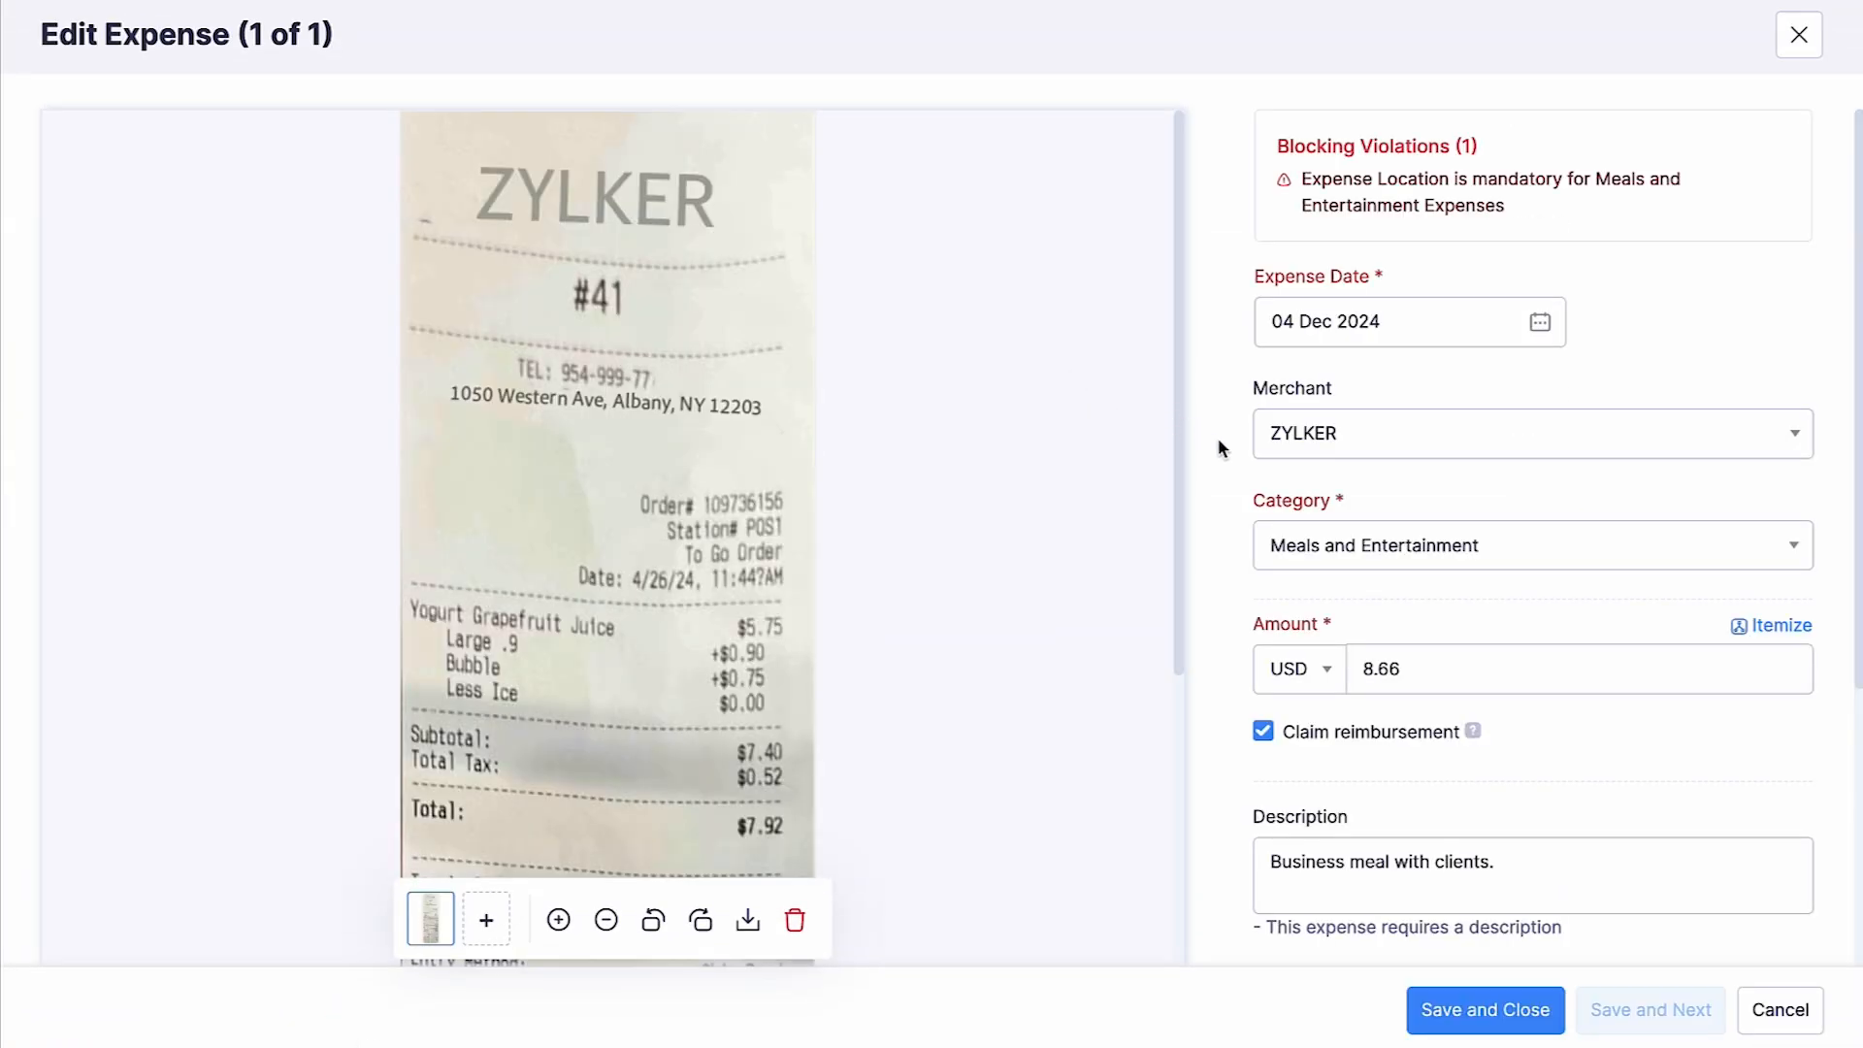
pyautogui.scroll(-4, 1218, 446)
pyautogui.click(1275, 588)
pyautogui.write('1050 Western Ave, Albany, NY 12203')
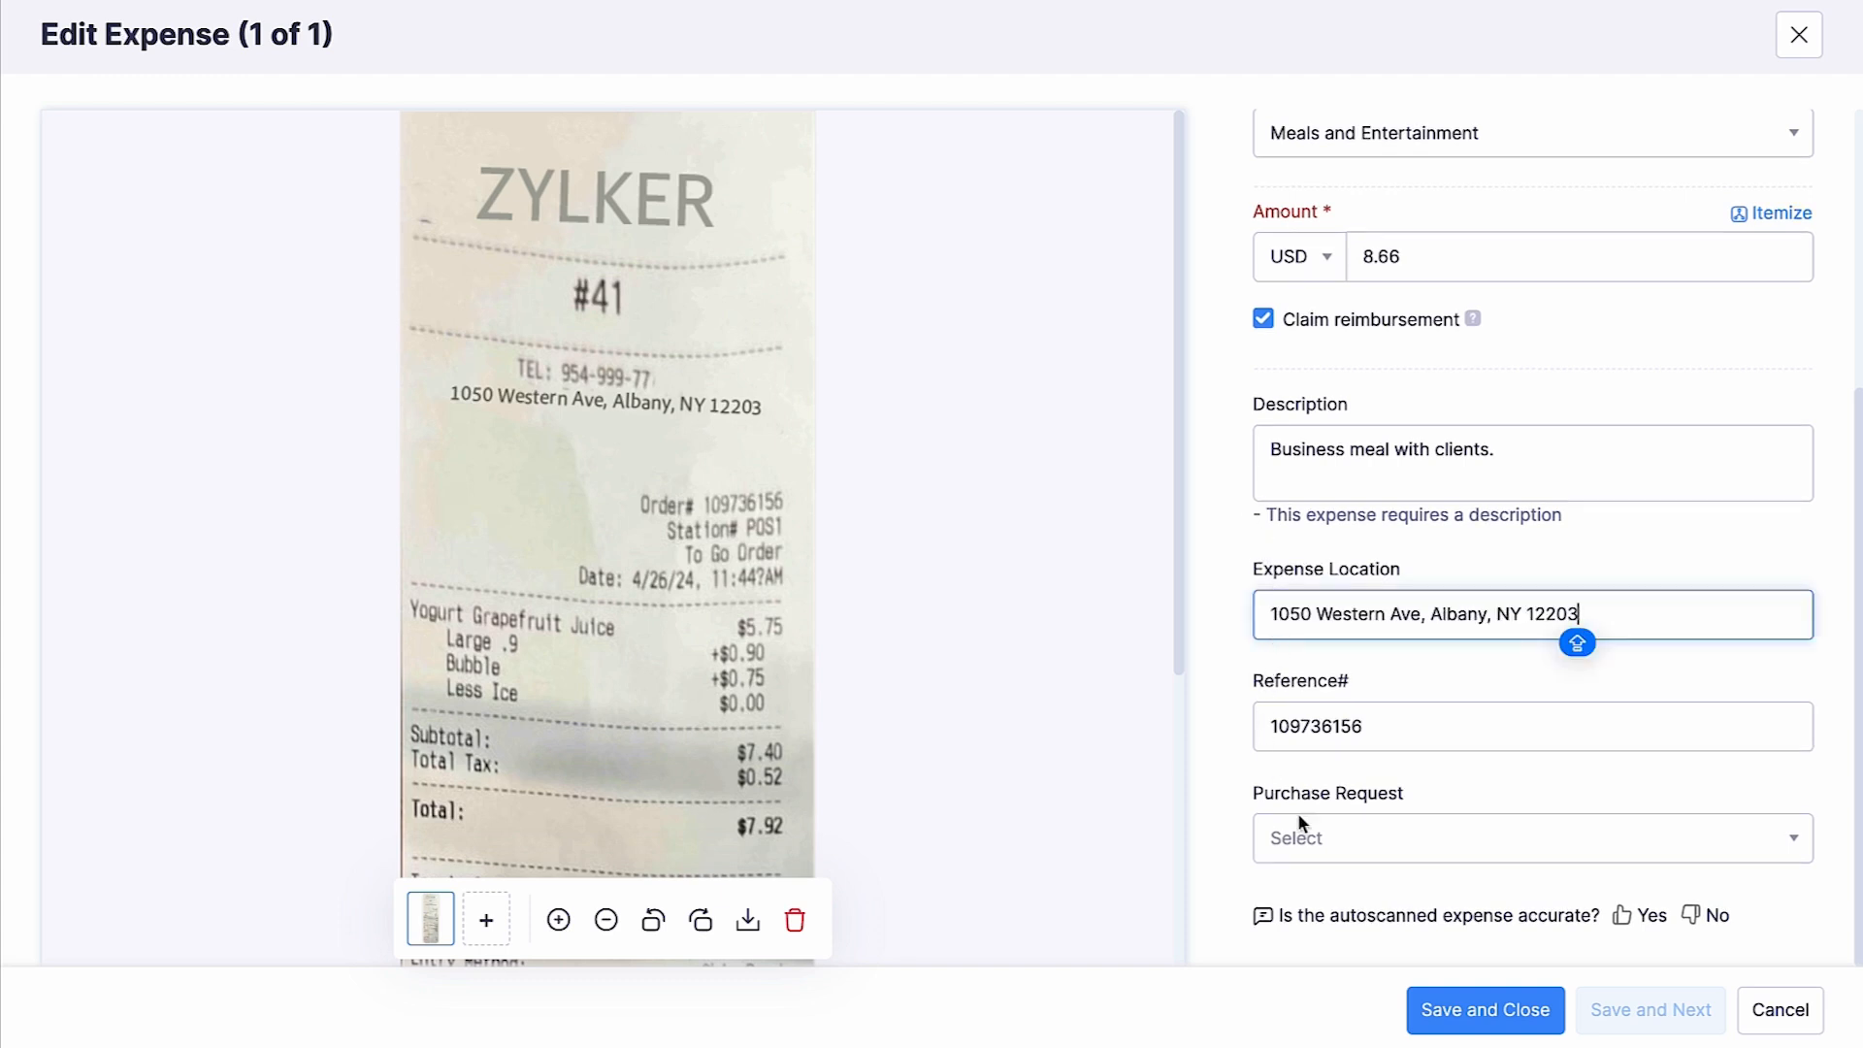
pyautogui.click(1430, 1017)
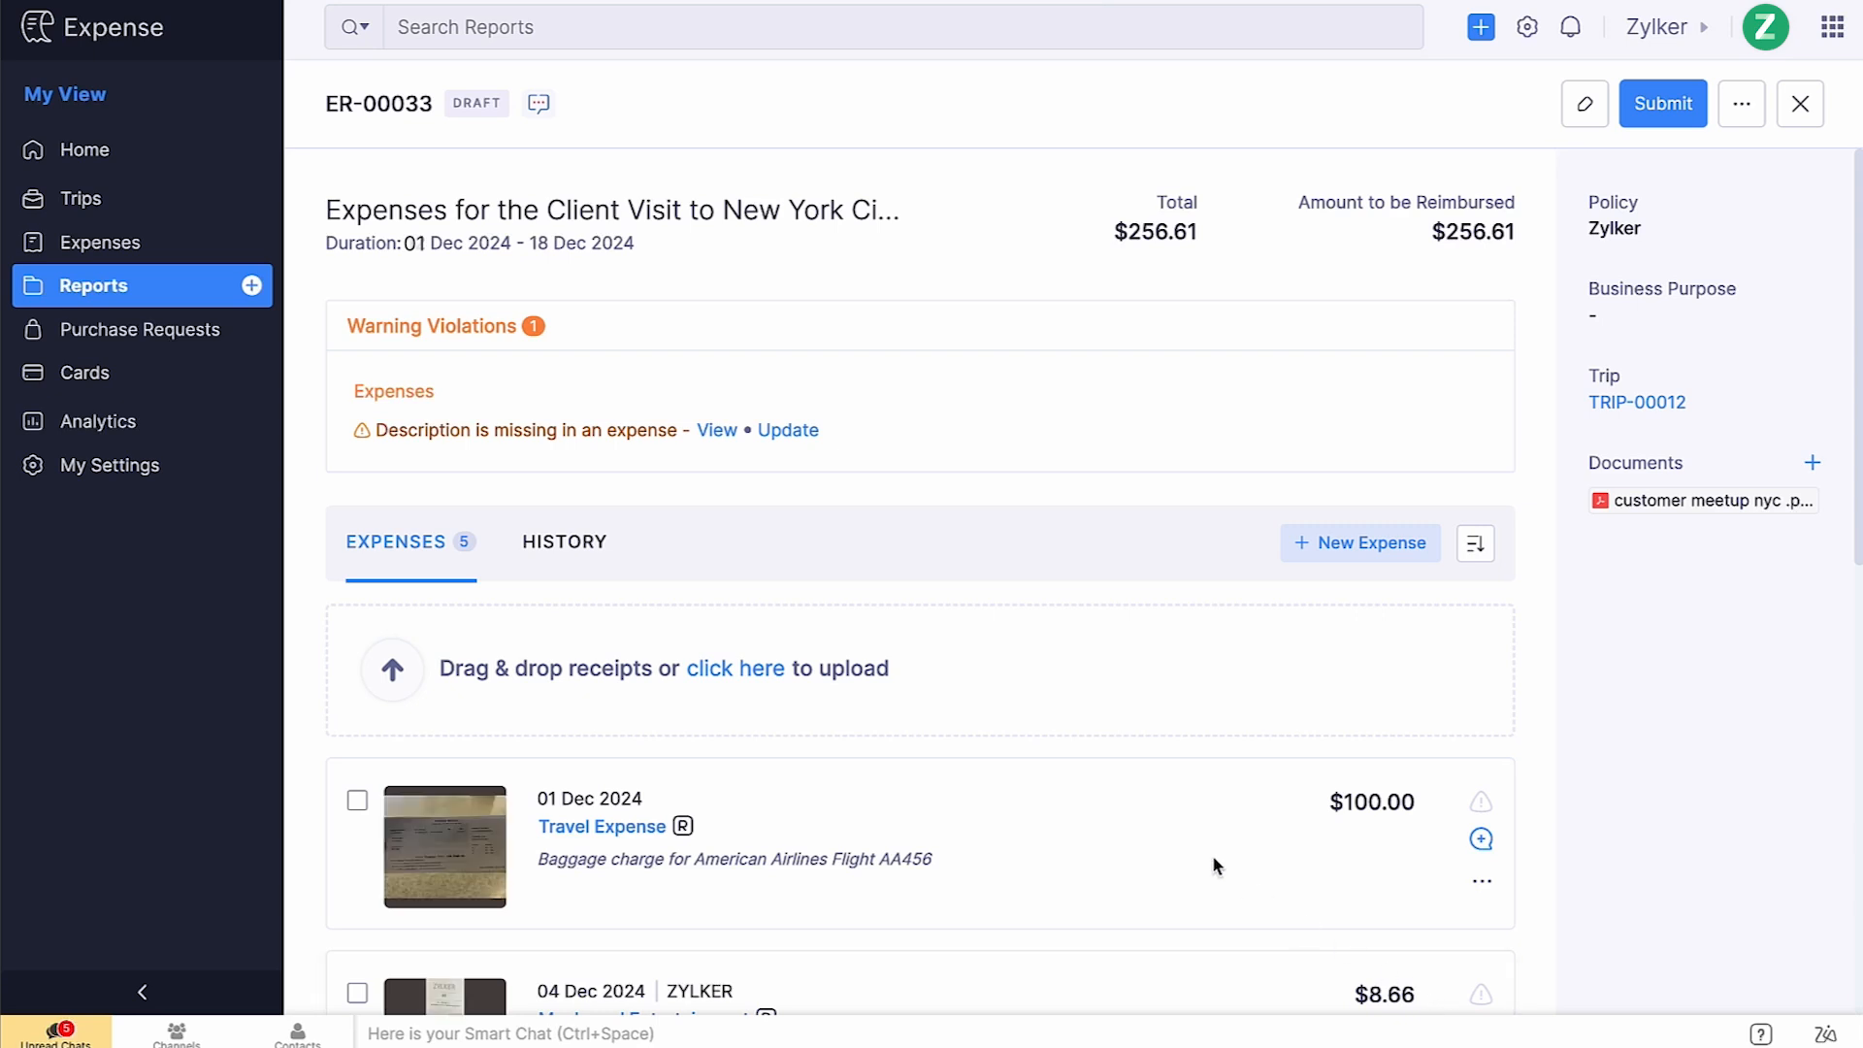
# Resolve the missing-description warning by describing the American Airlines expense as "Baggage fee for Delta Airlines Flight DL789", and save the expense.
pyautogui.click(718, 434)
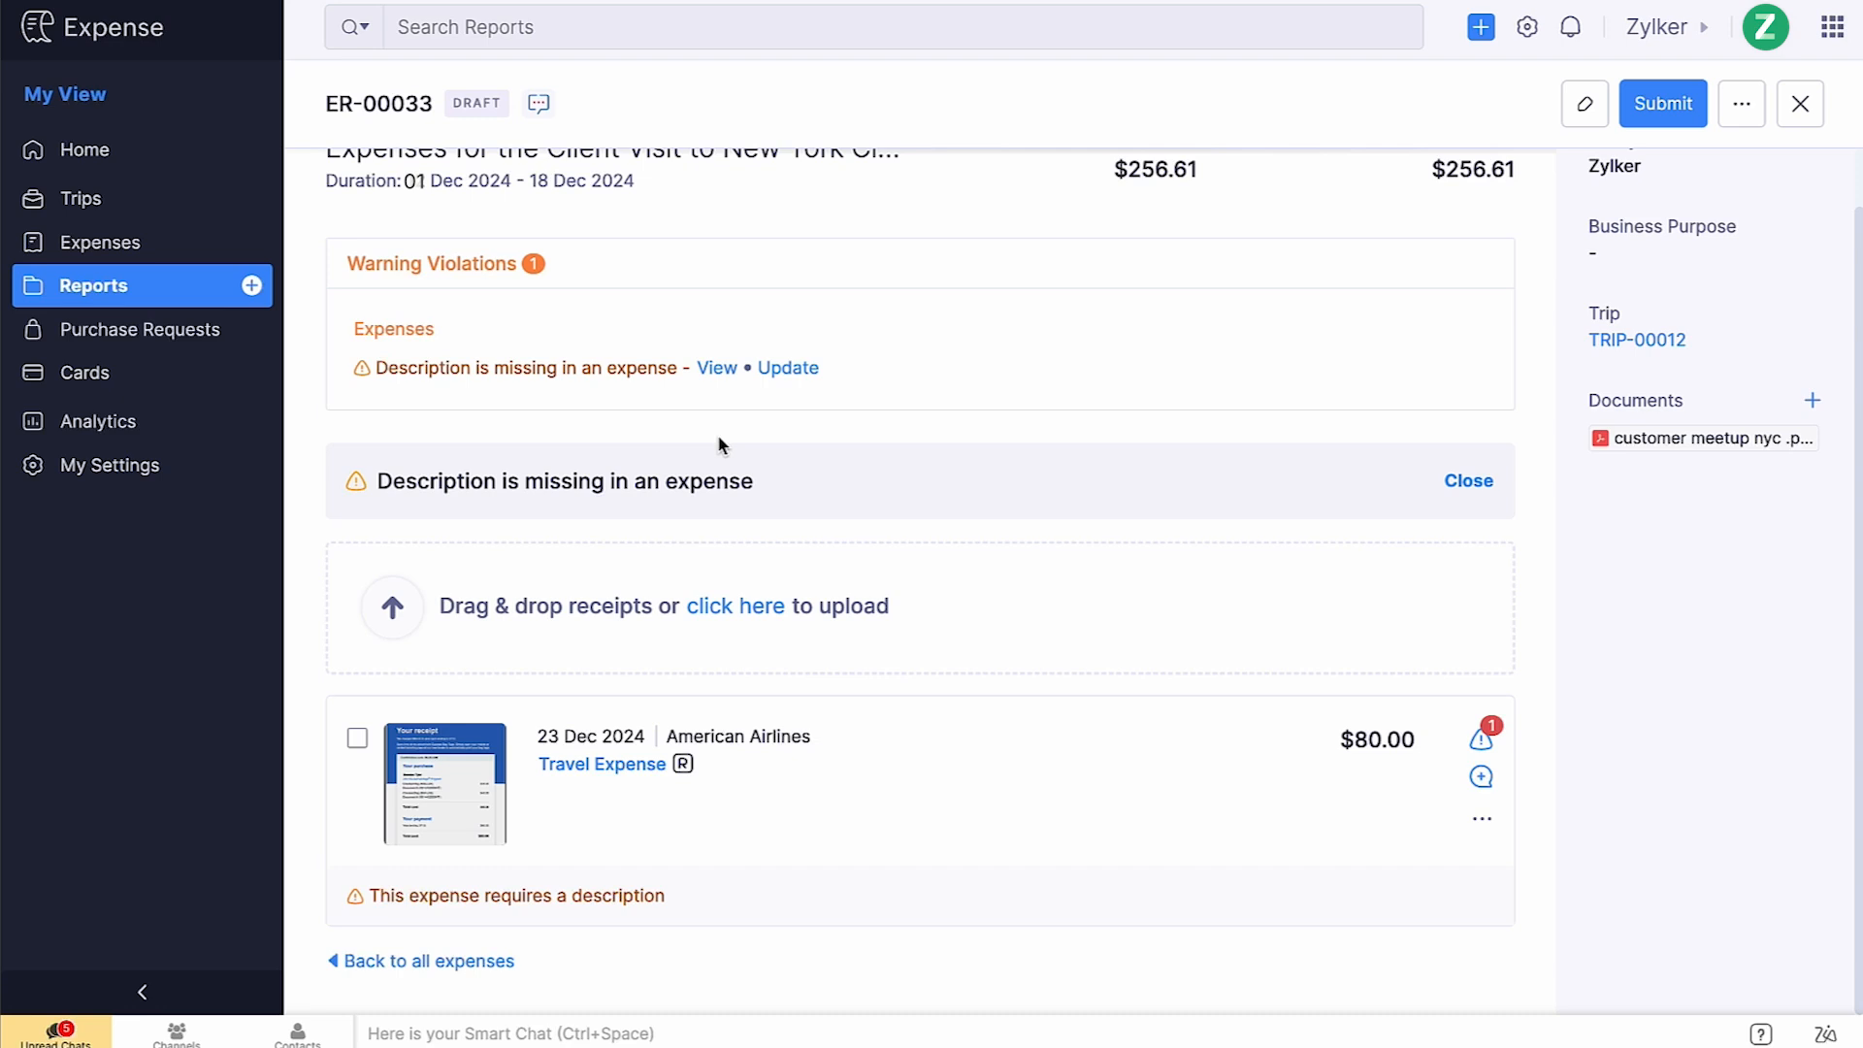
pyautogui.click(789, 373)
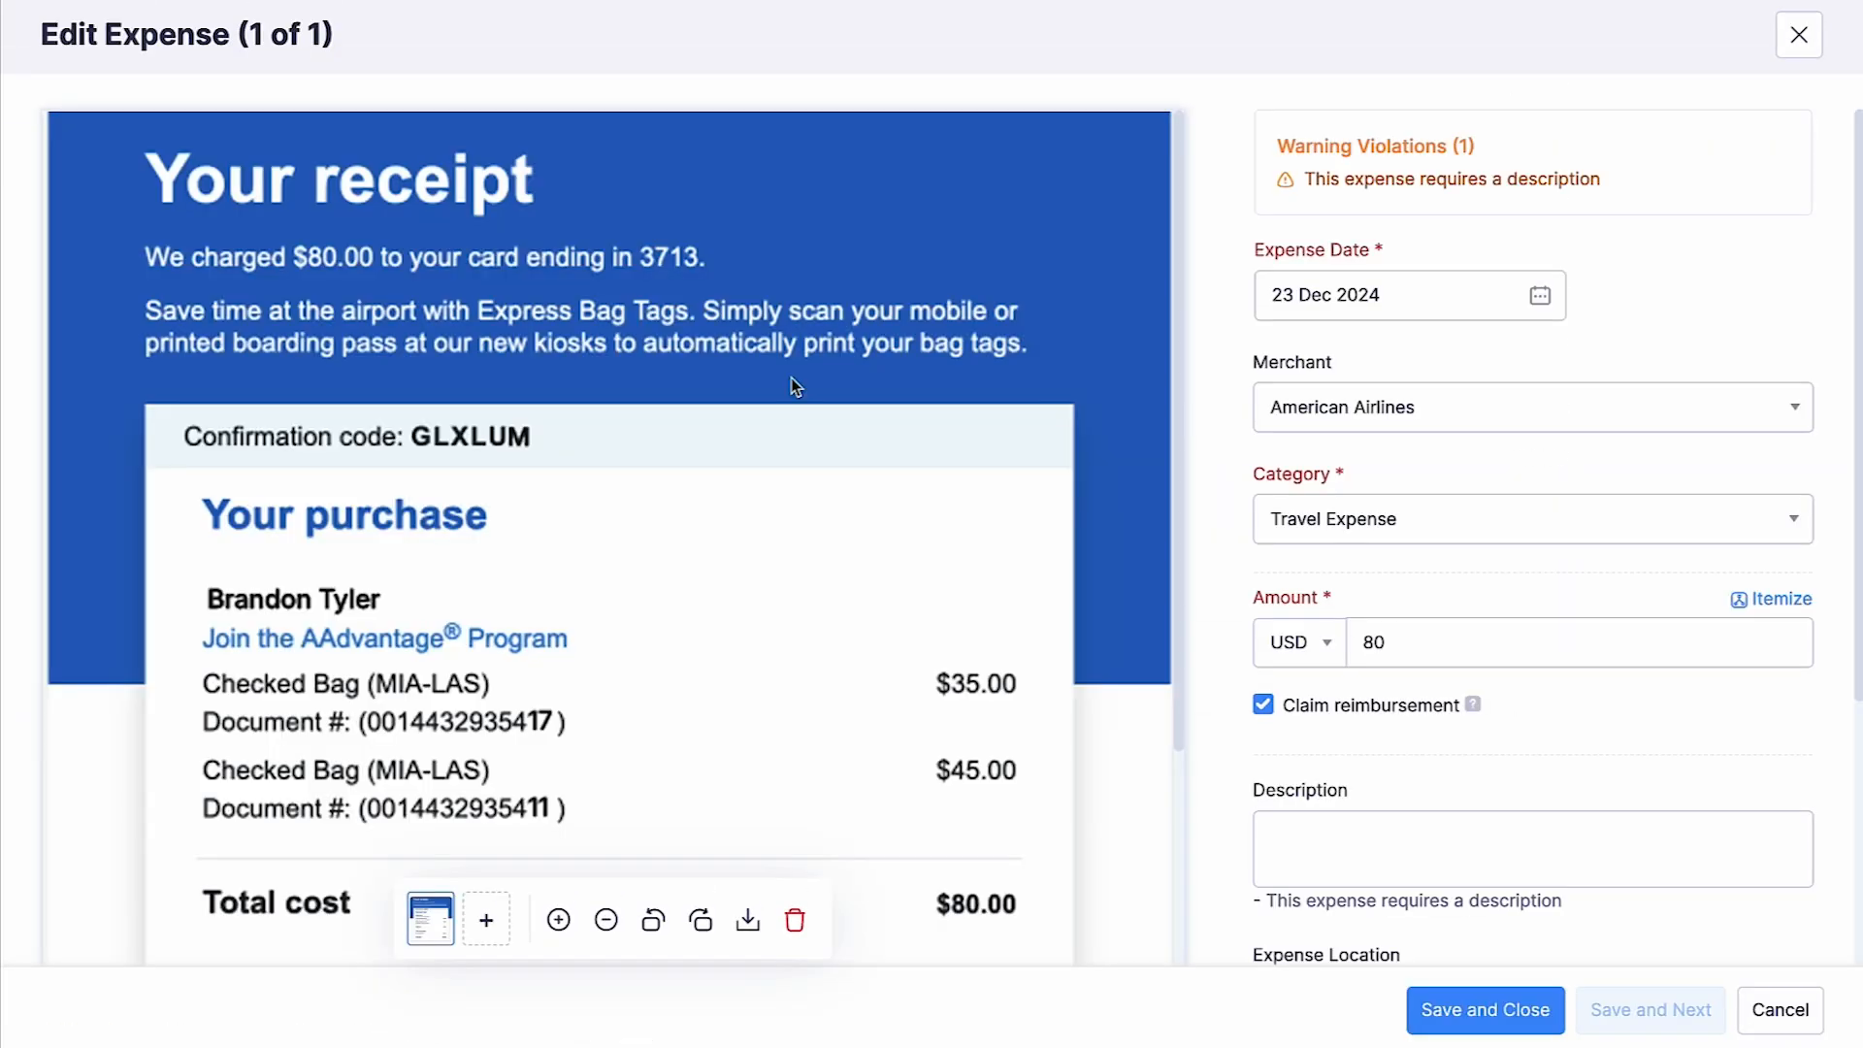
pyautogui.click(1273, 850)
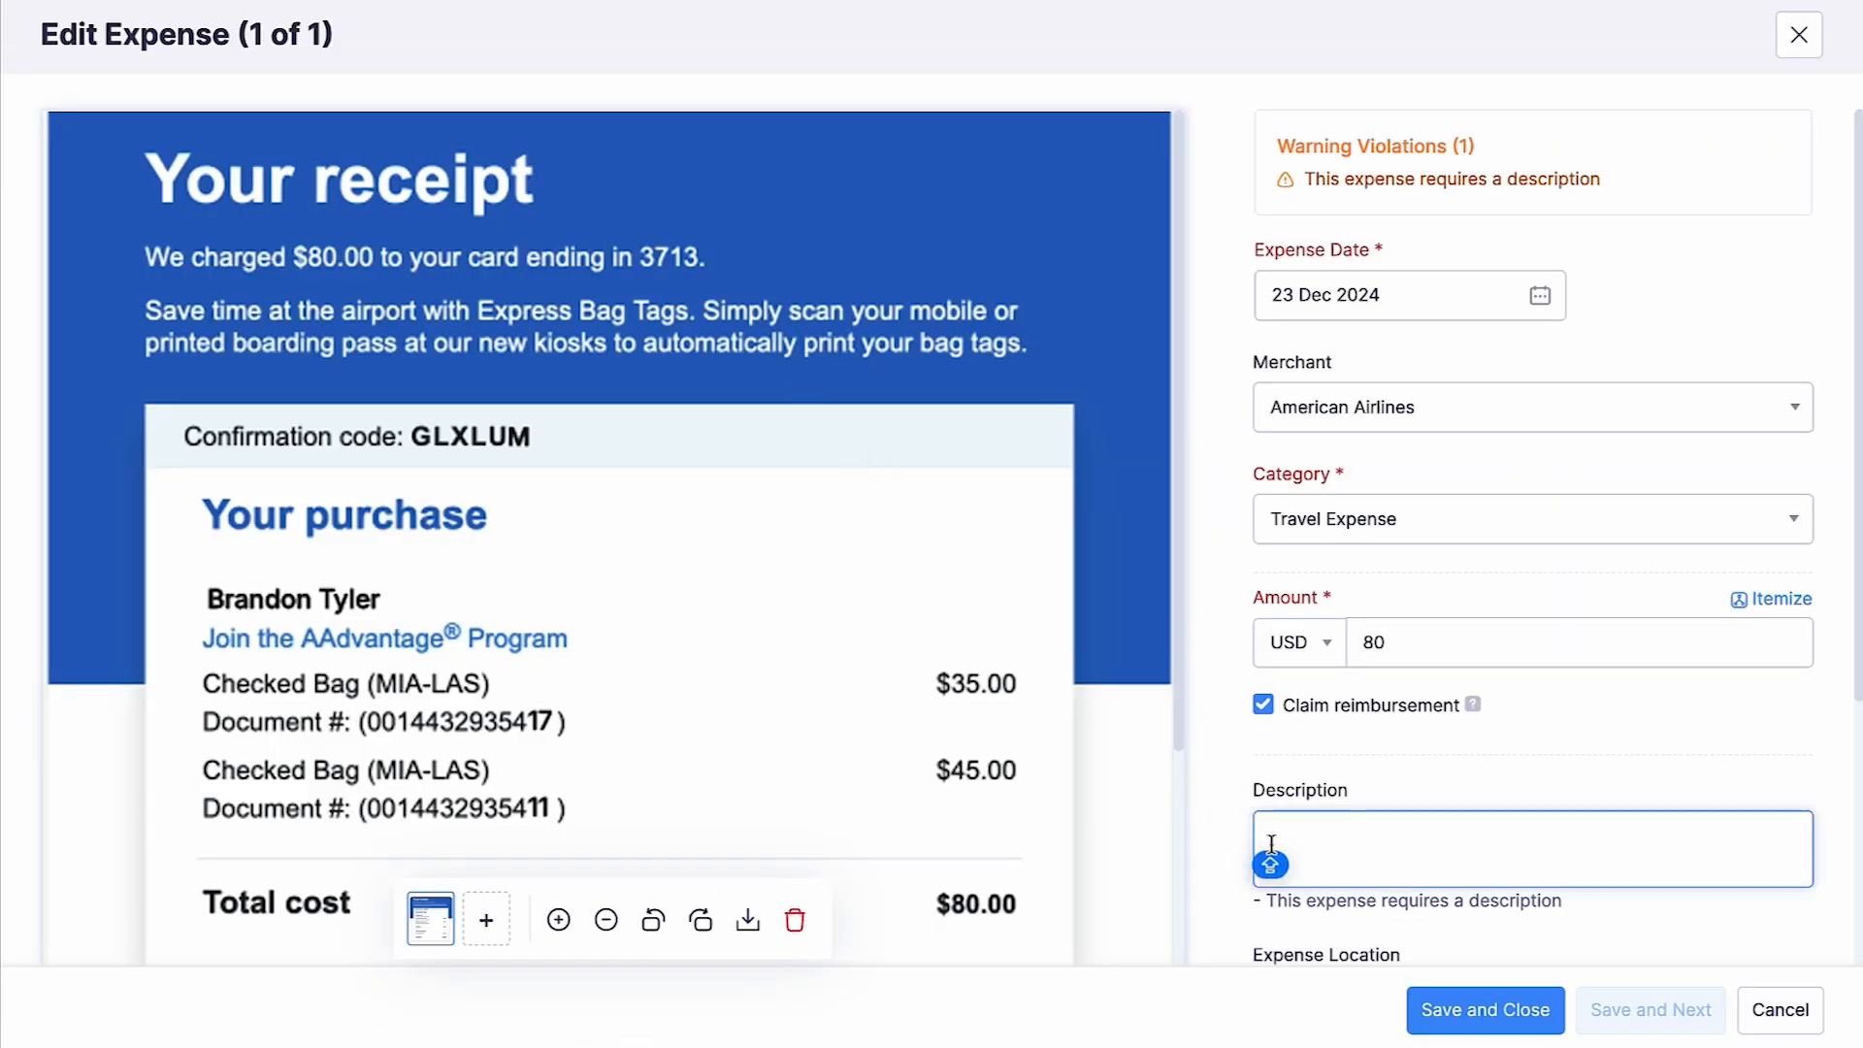
pyautogui.write('Baggage fee for Delta Airlines Flight DL789')
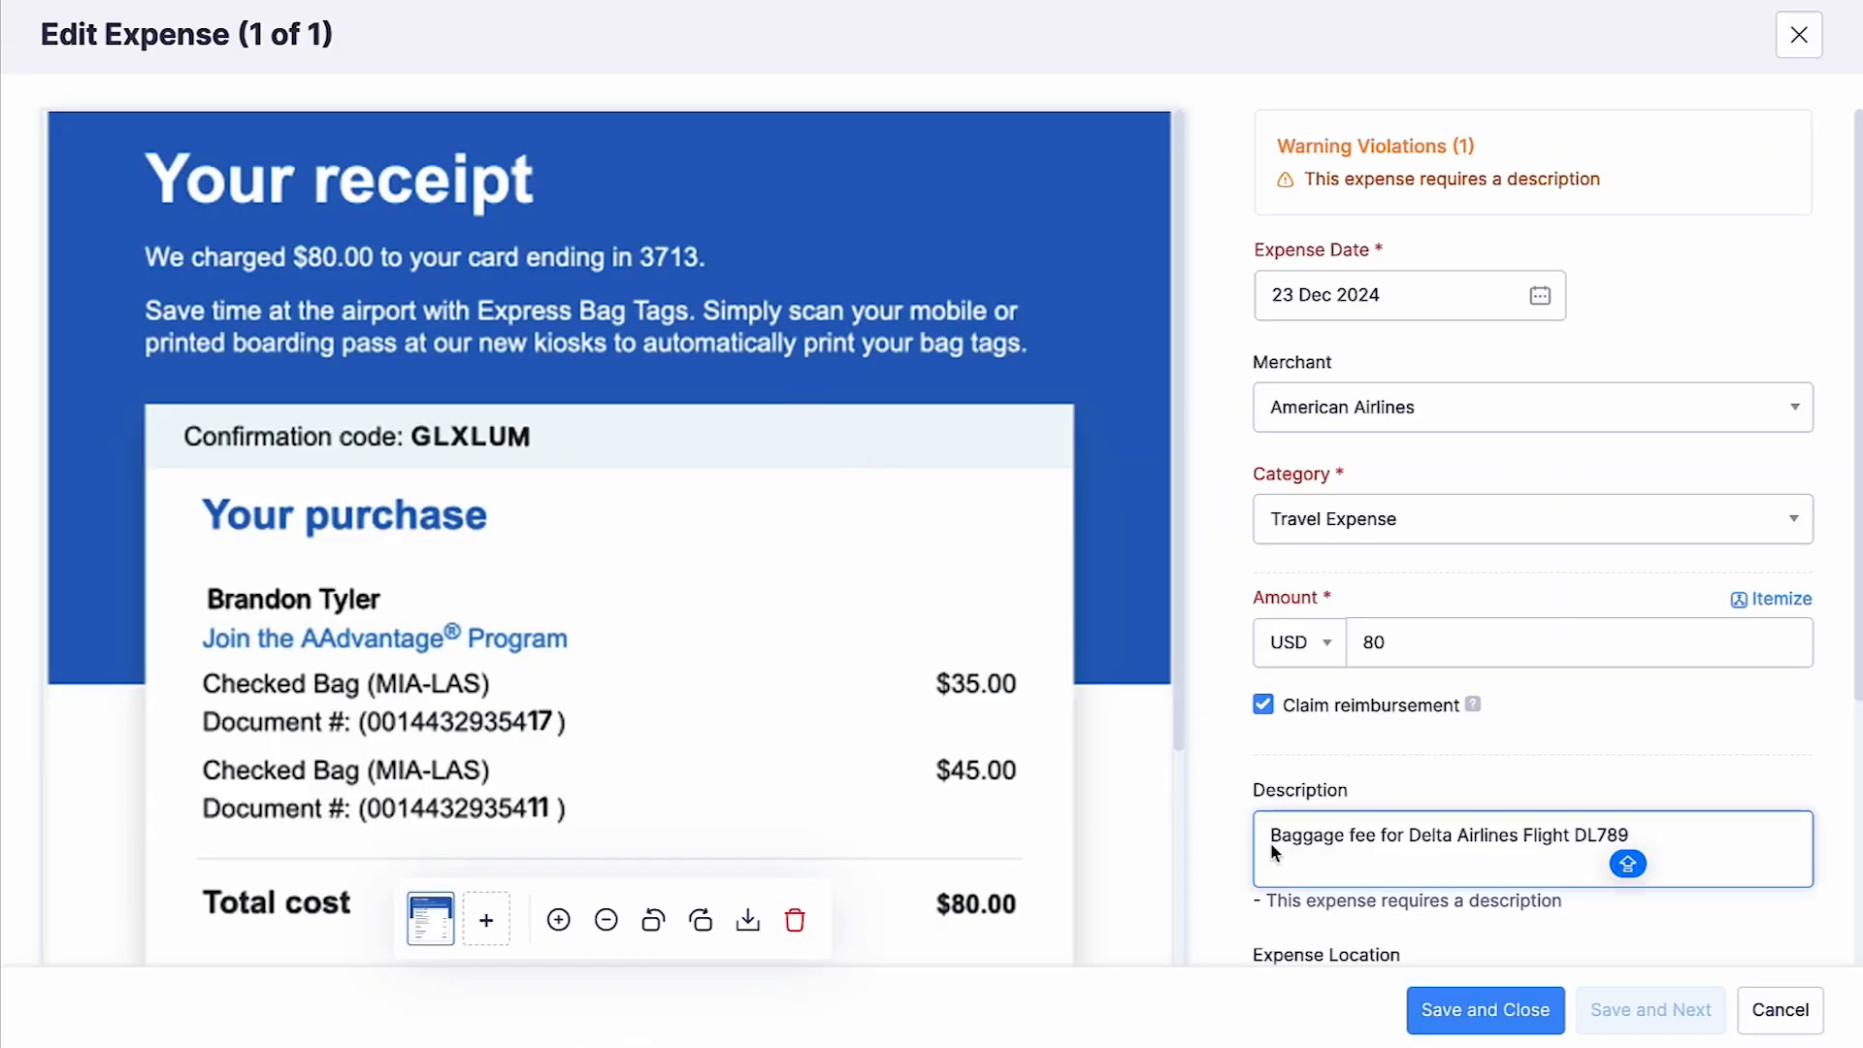
pyautogui.click(1463, 1021)
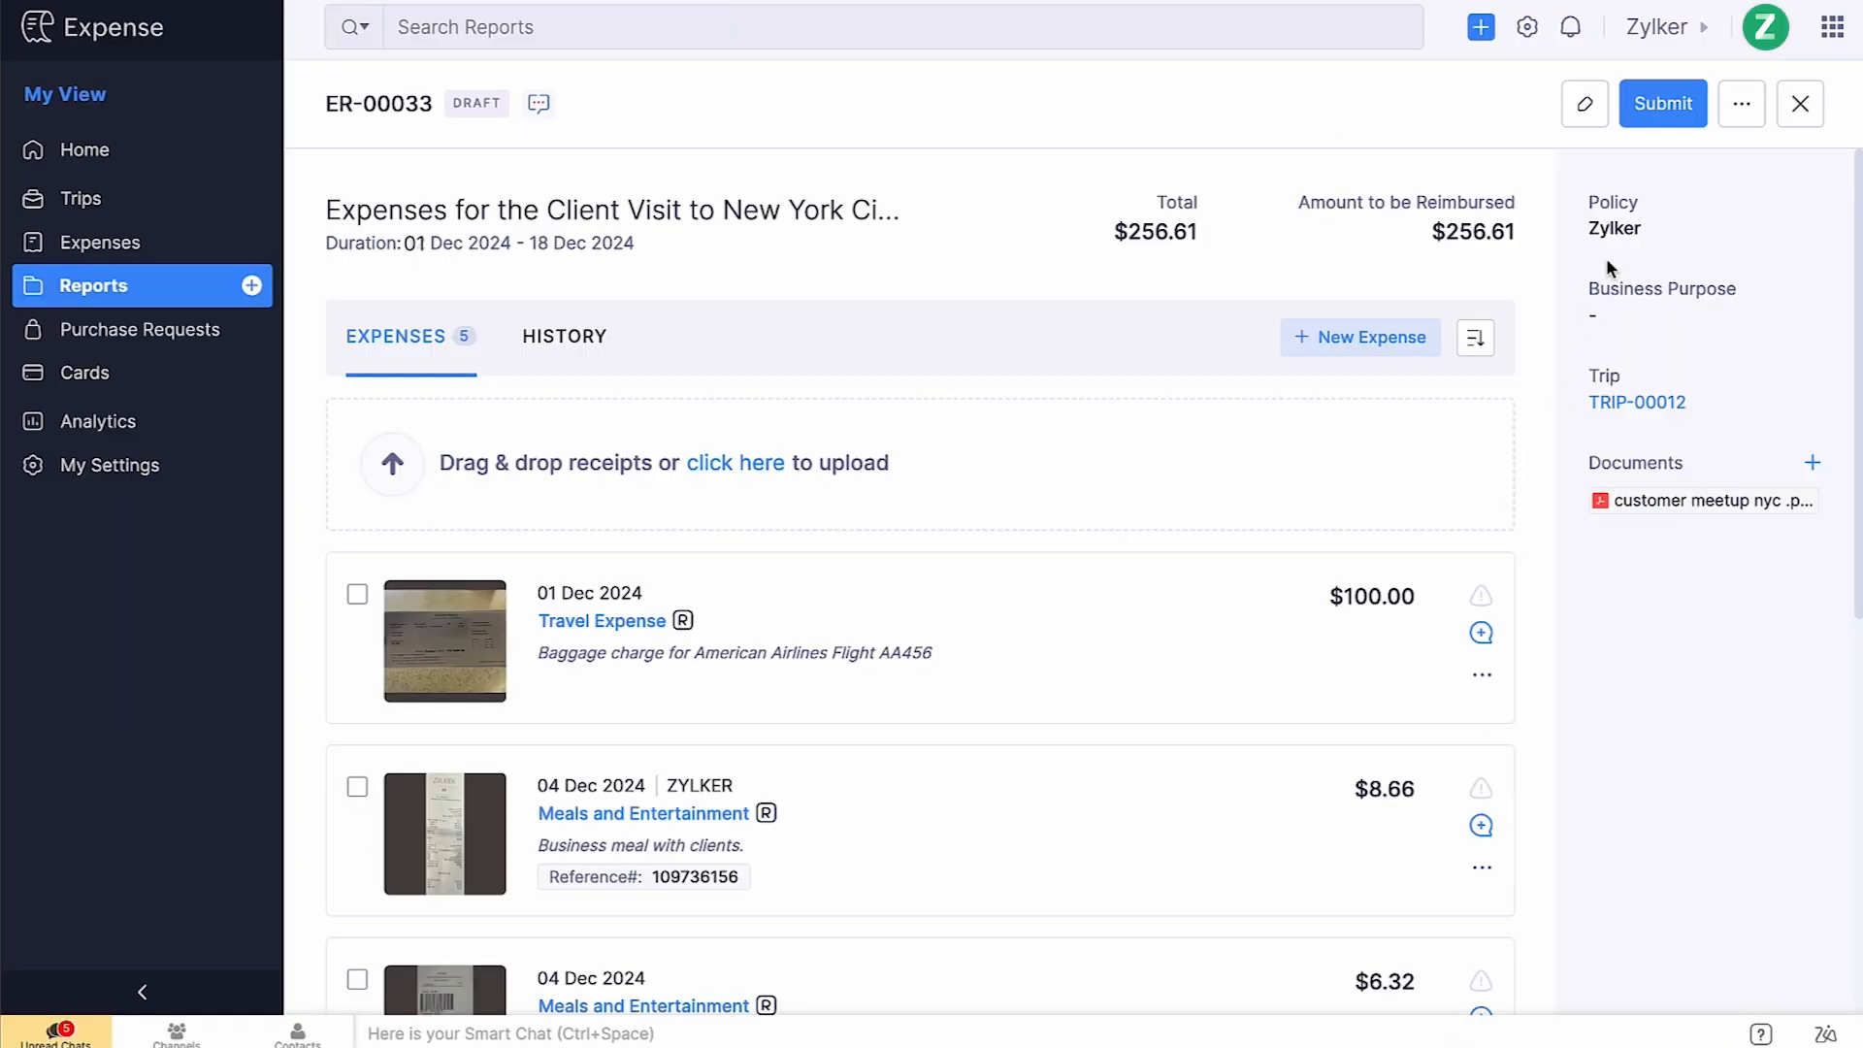
# Submit the New York City client visit report with the automatically chosen approver, and check its approval flow.
pyautogui.click(1644, 109)
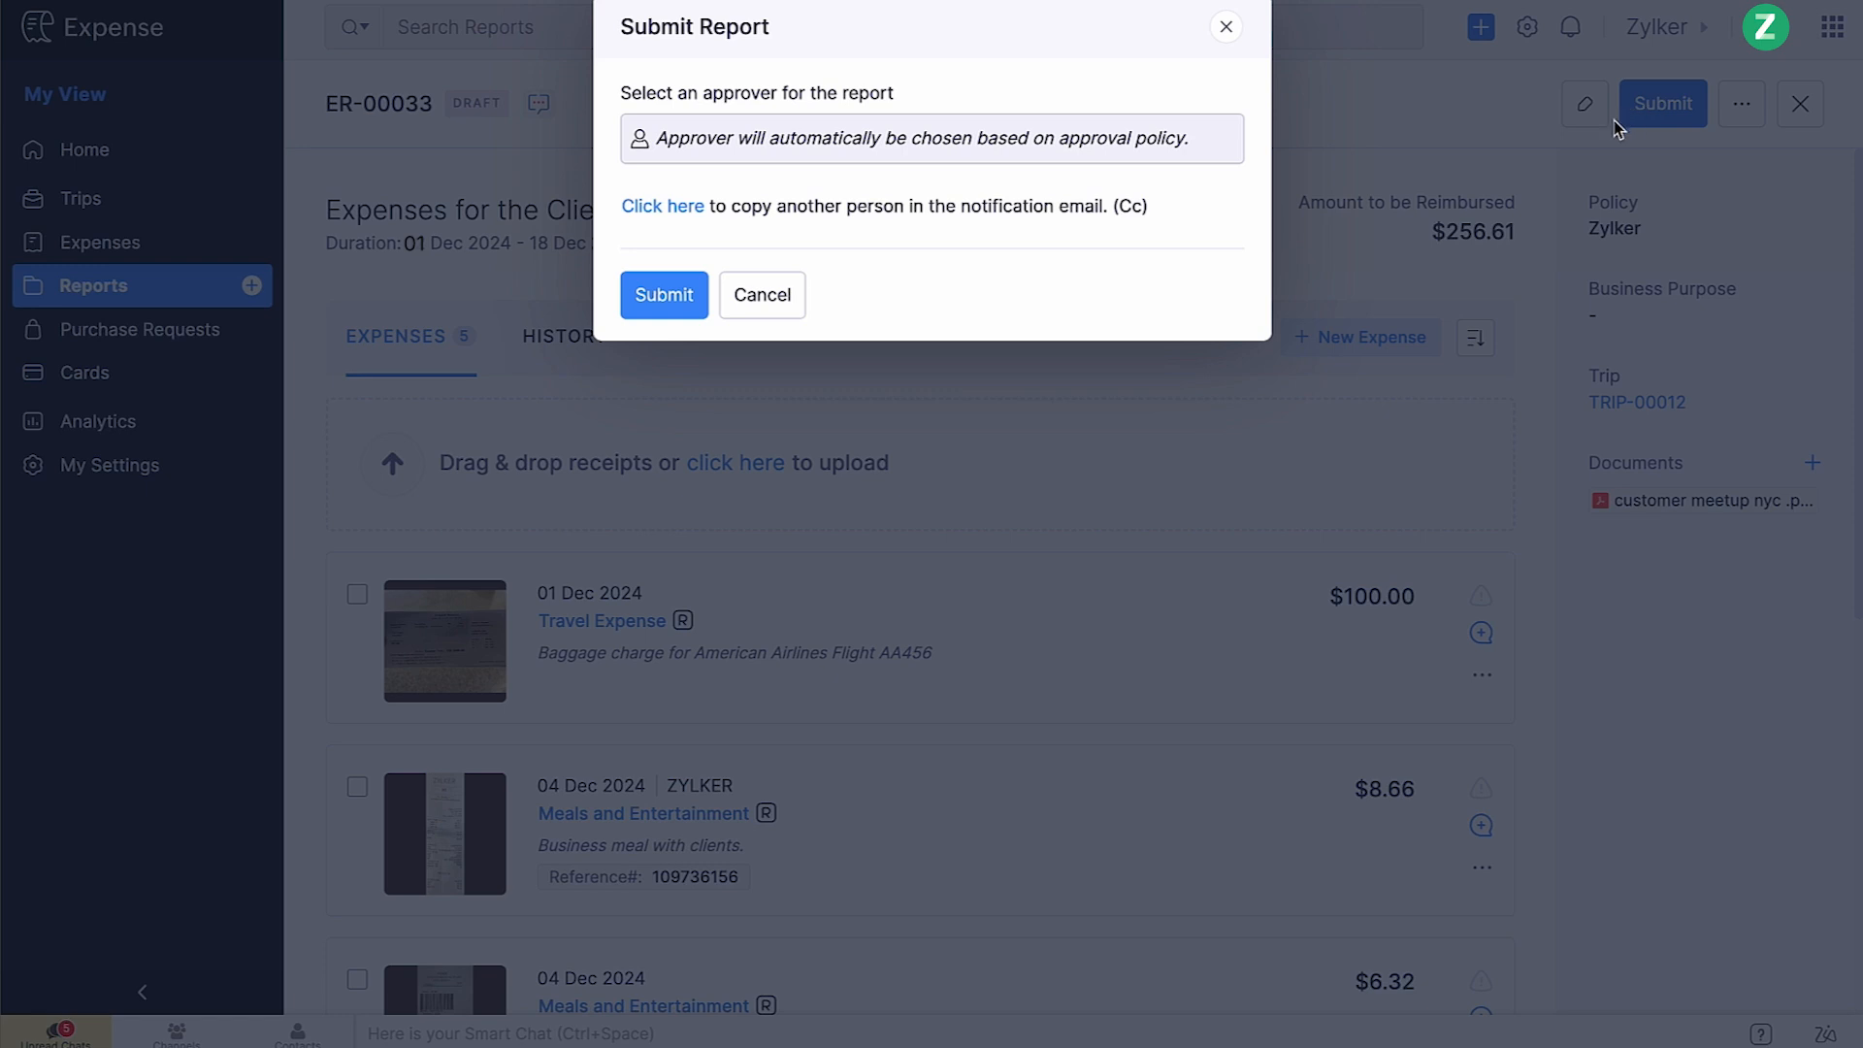
pyautogui.click(687, 299)
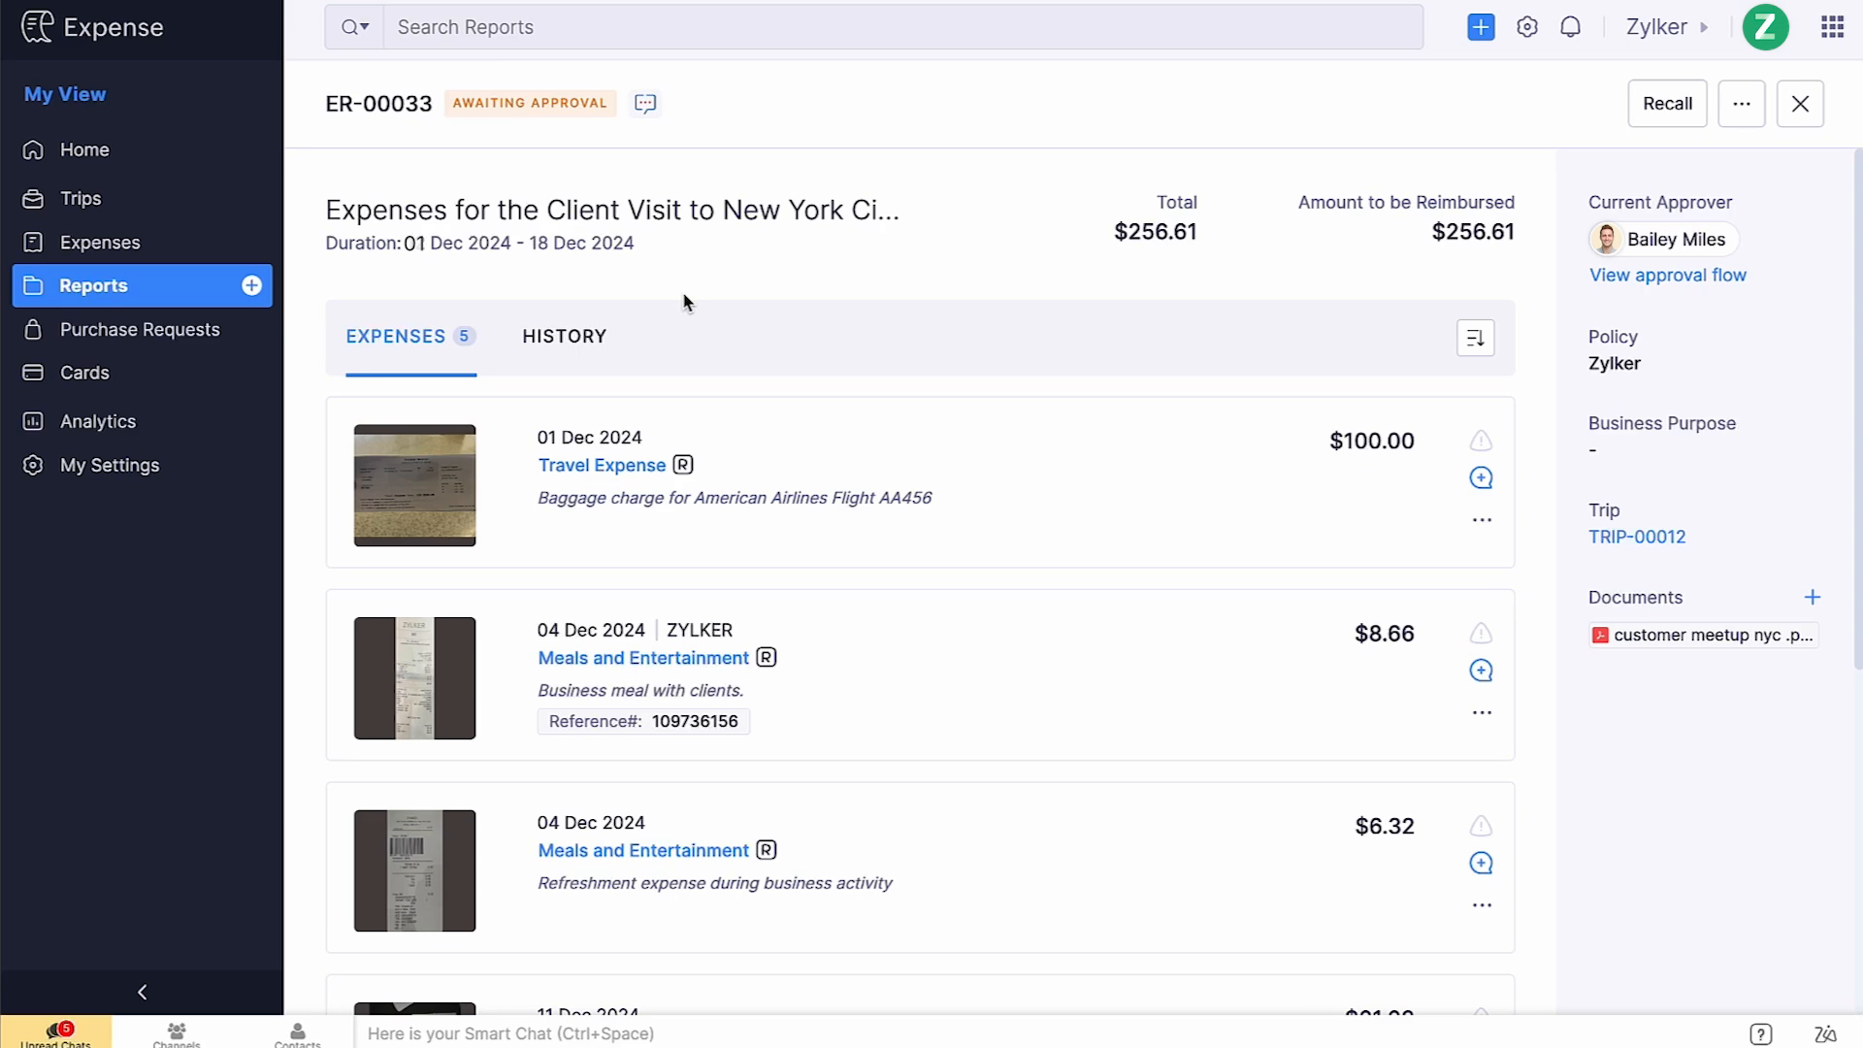
pyautogui.click(1613, 277)
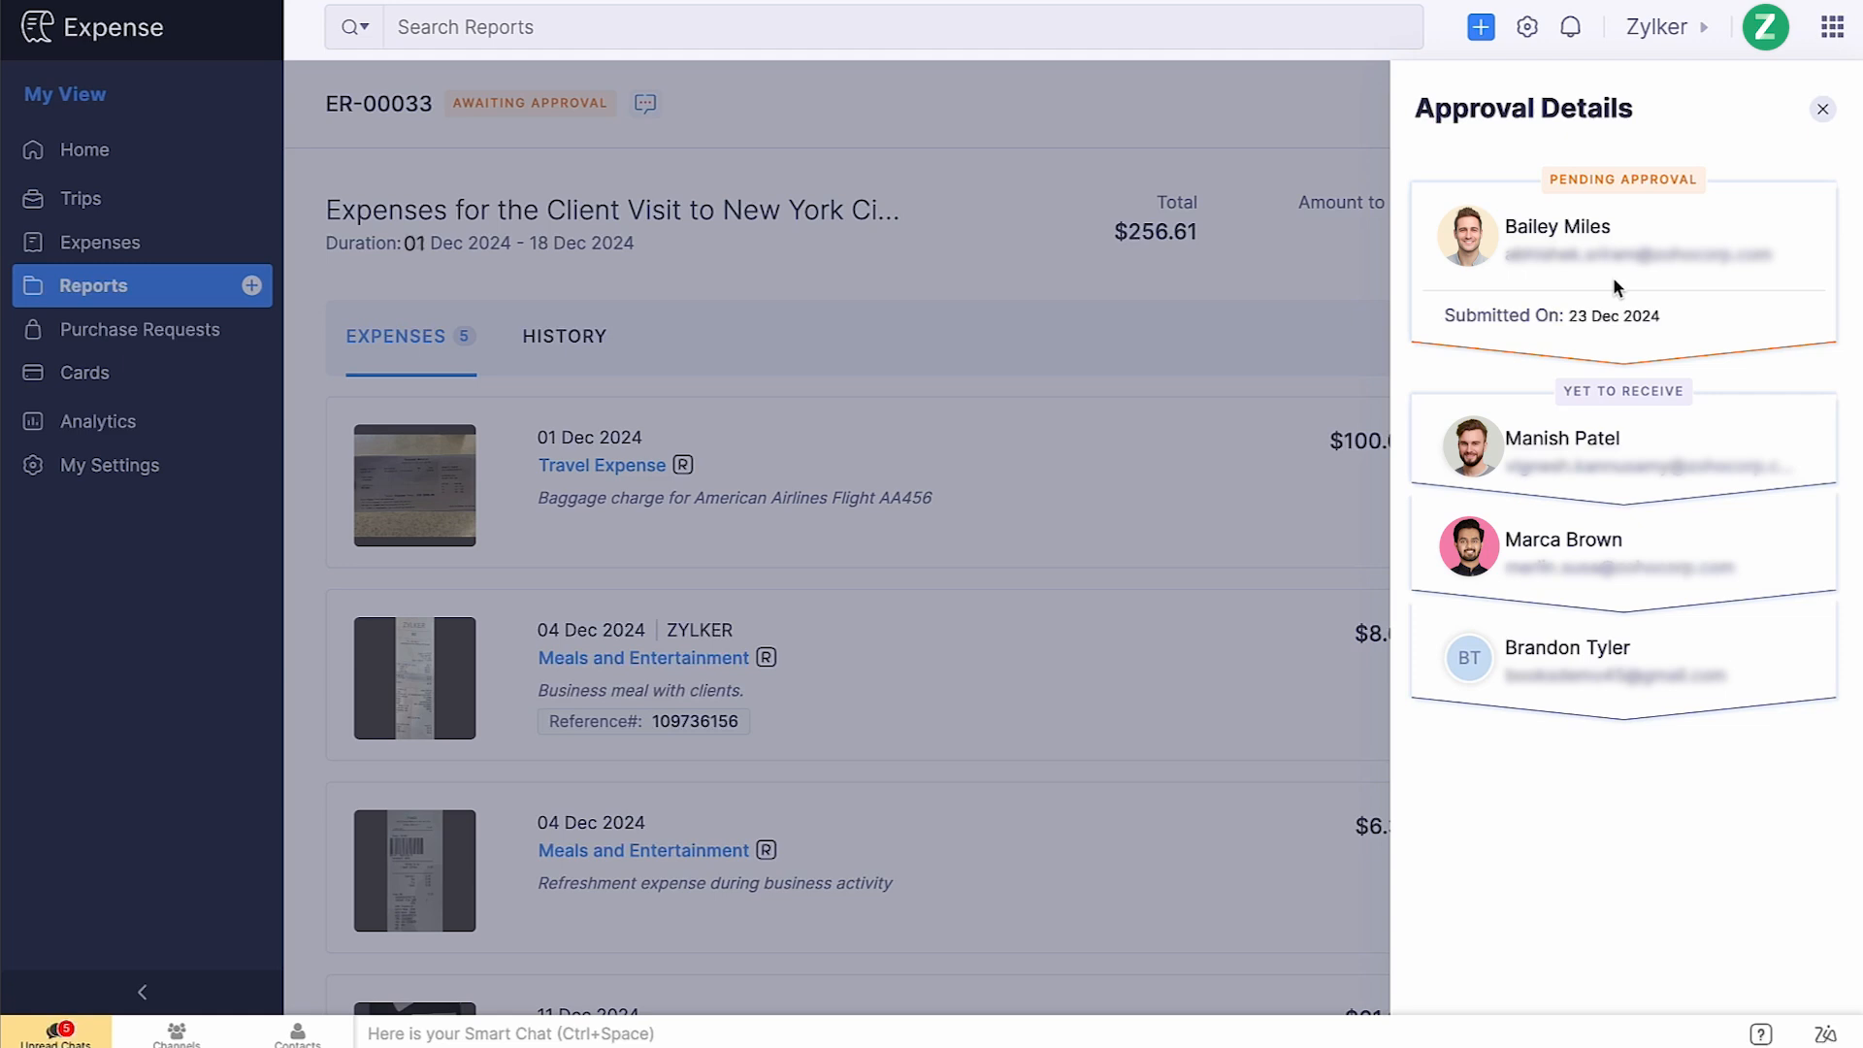
pyautogui.click(1822, 108)
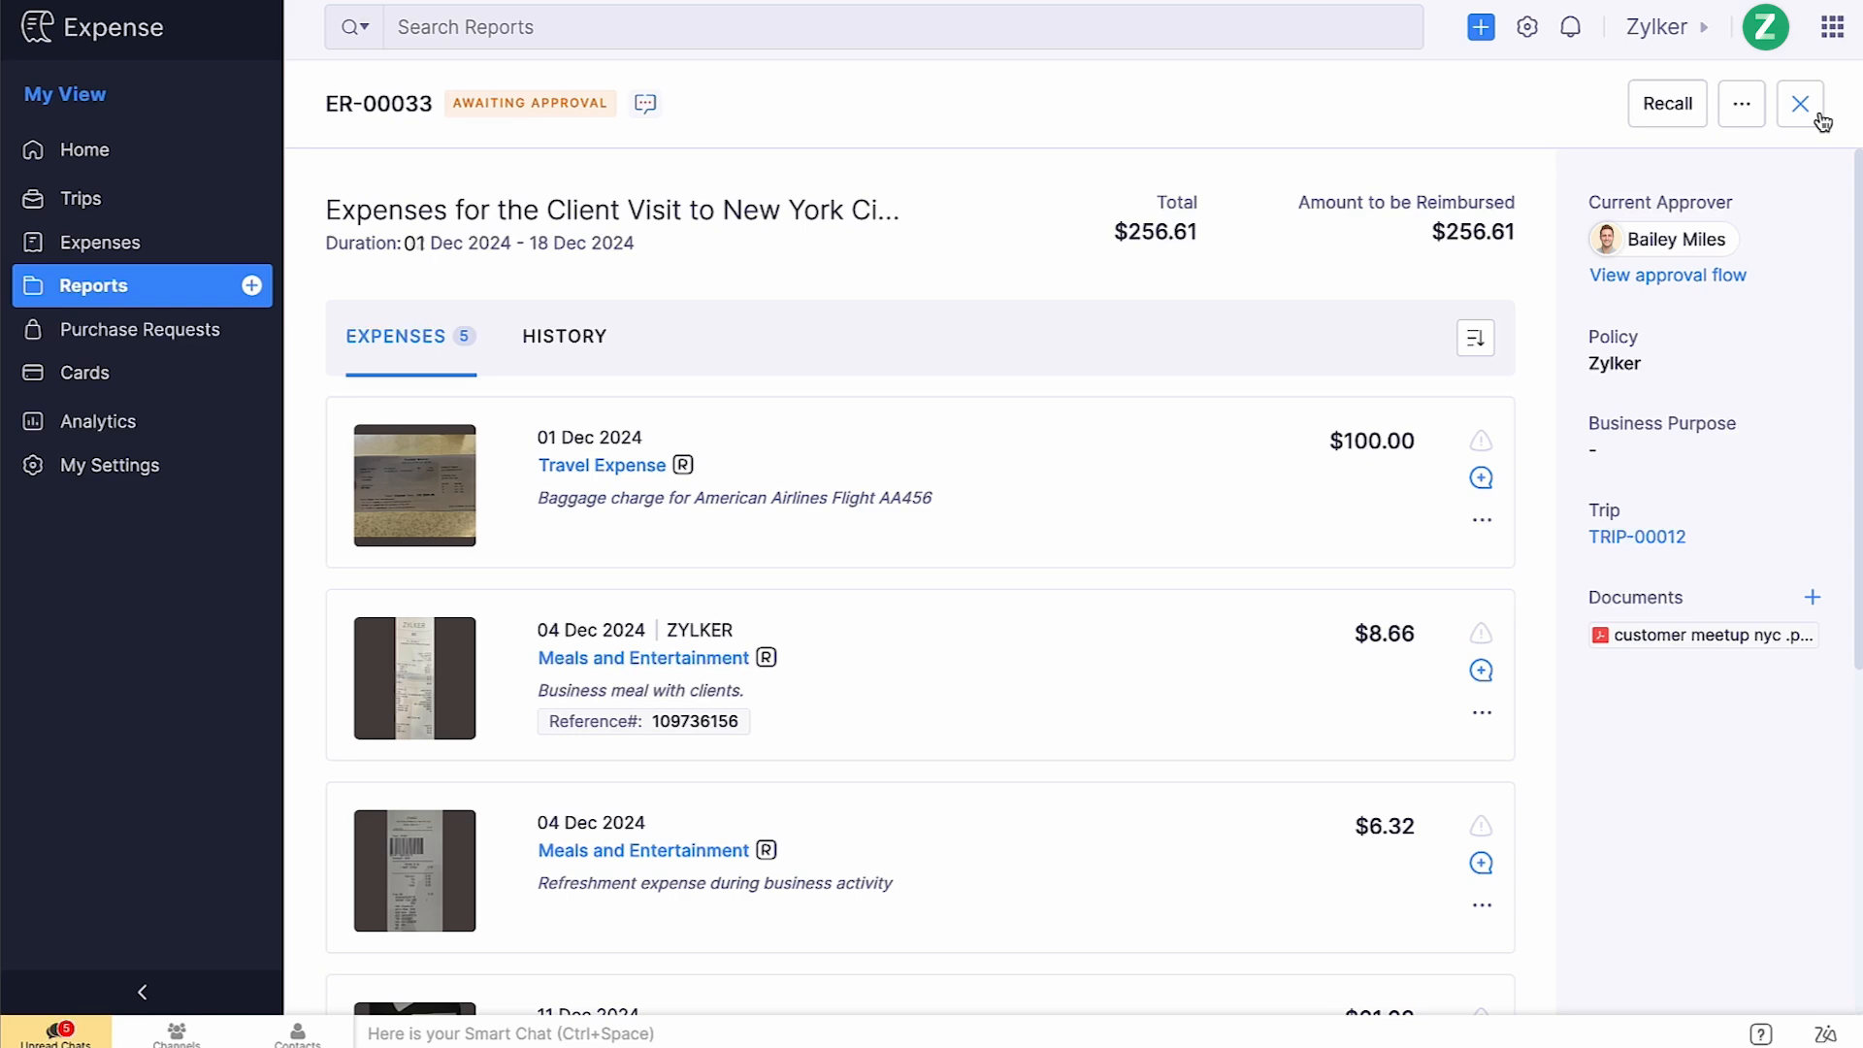
# Recall the submitted New York City client visit report and resubmit it for approval.
pyautogui.click(1649, 119)
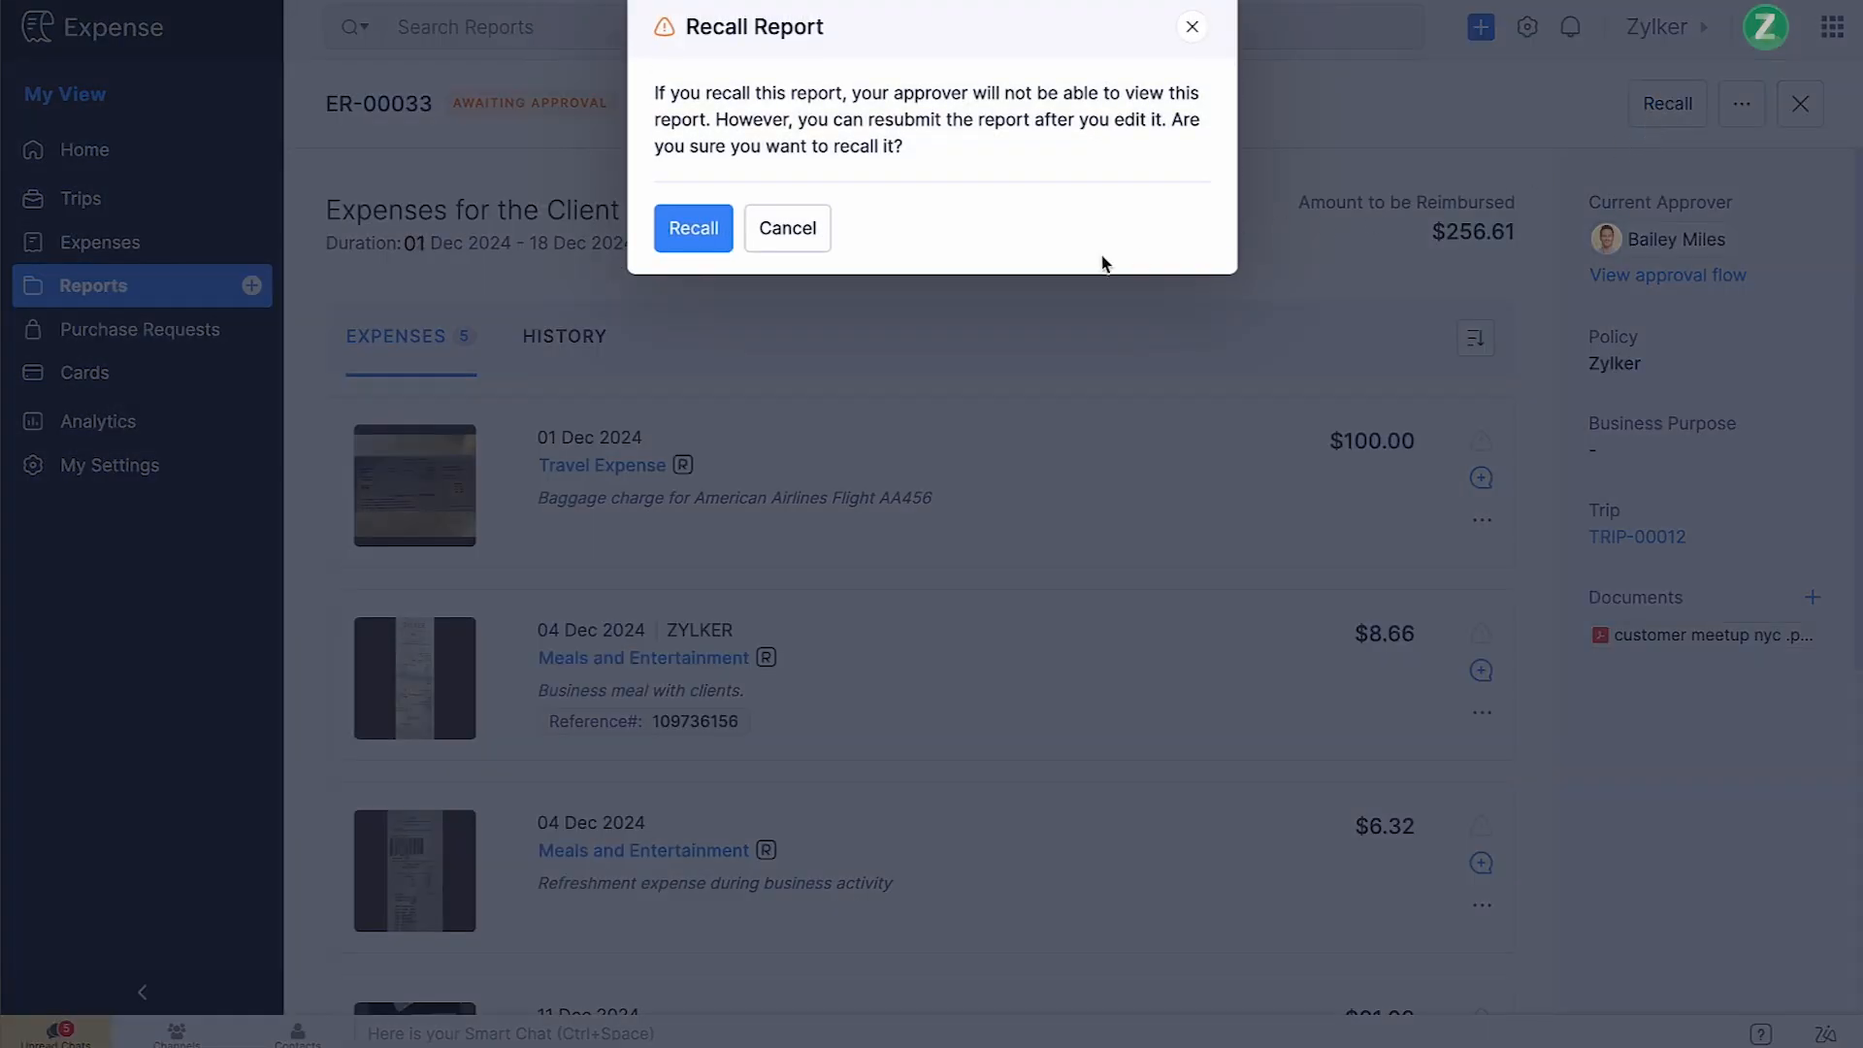
pyautogui.click(704, 248)
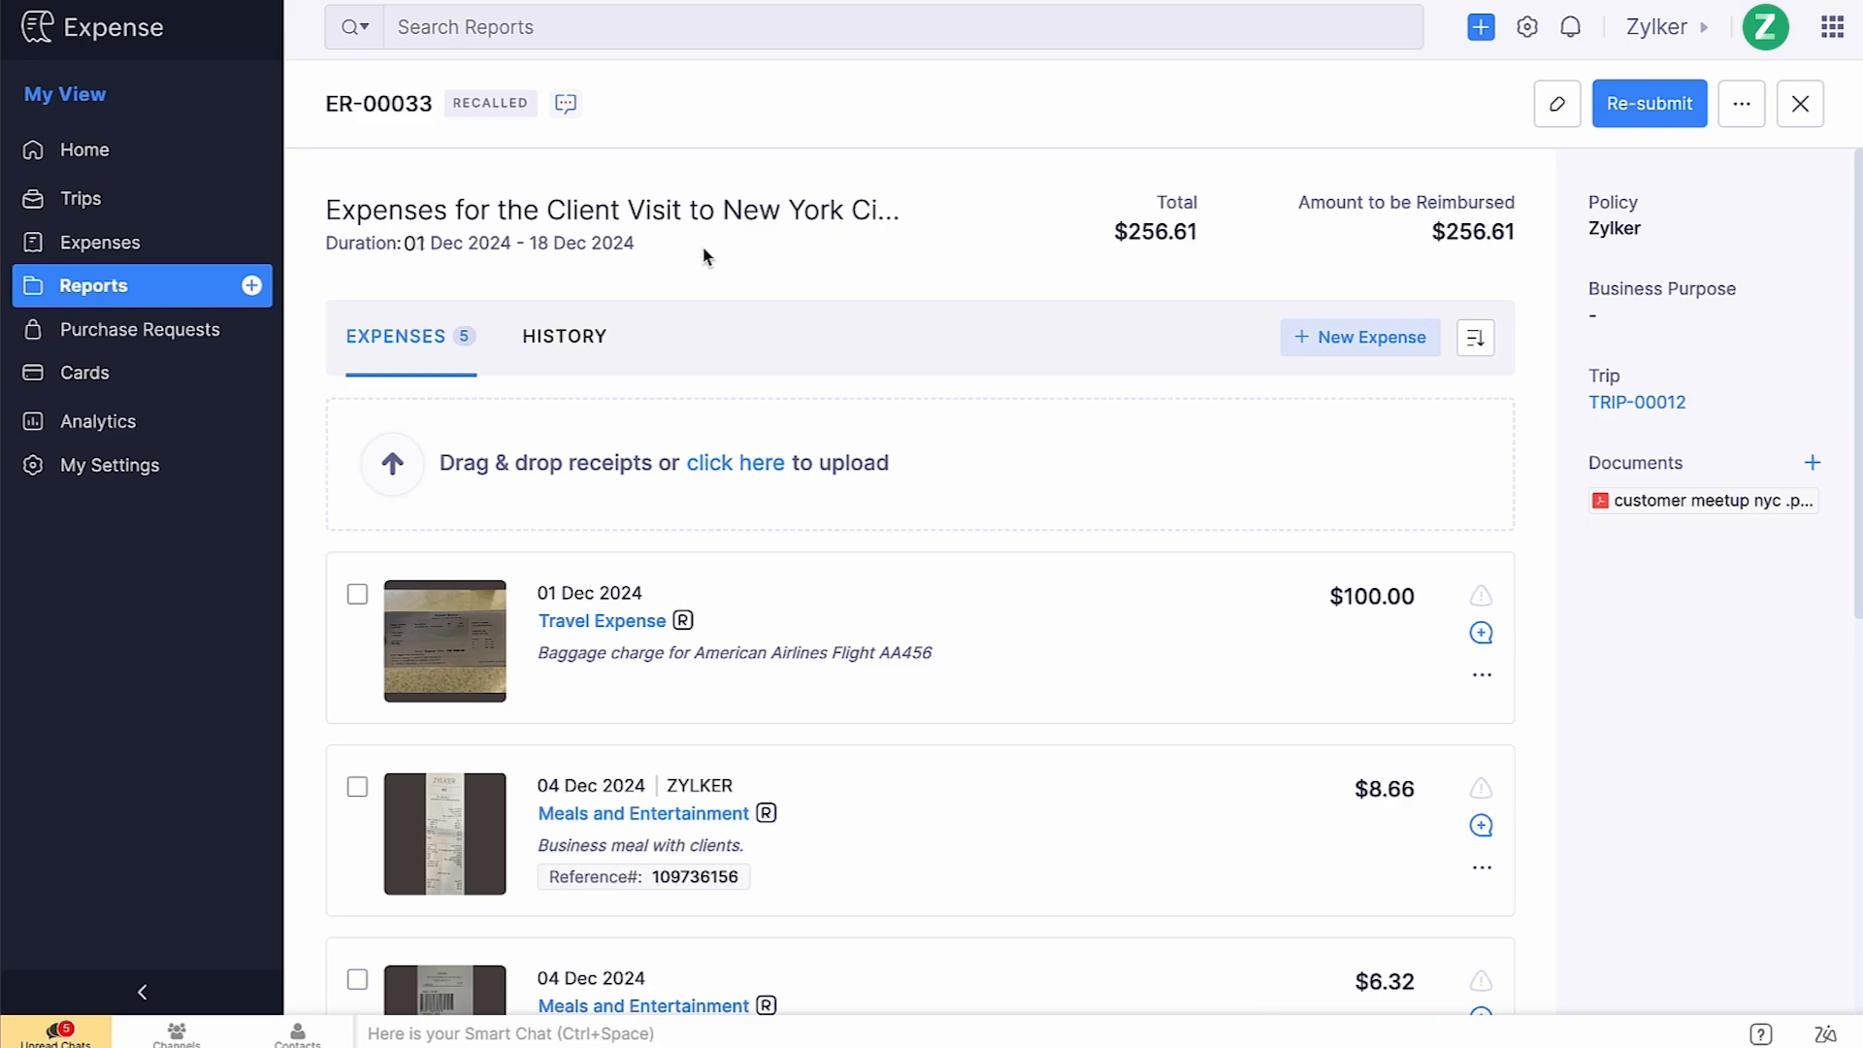
pyautogui.click(1635, 122)
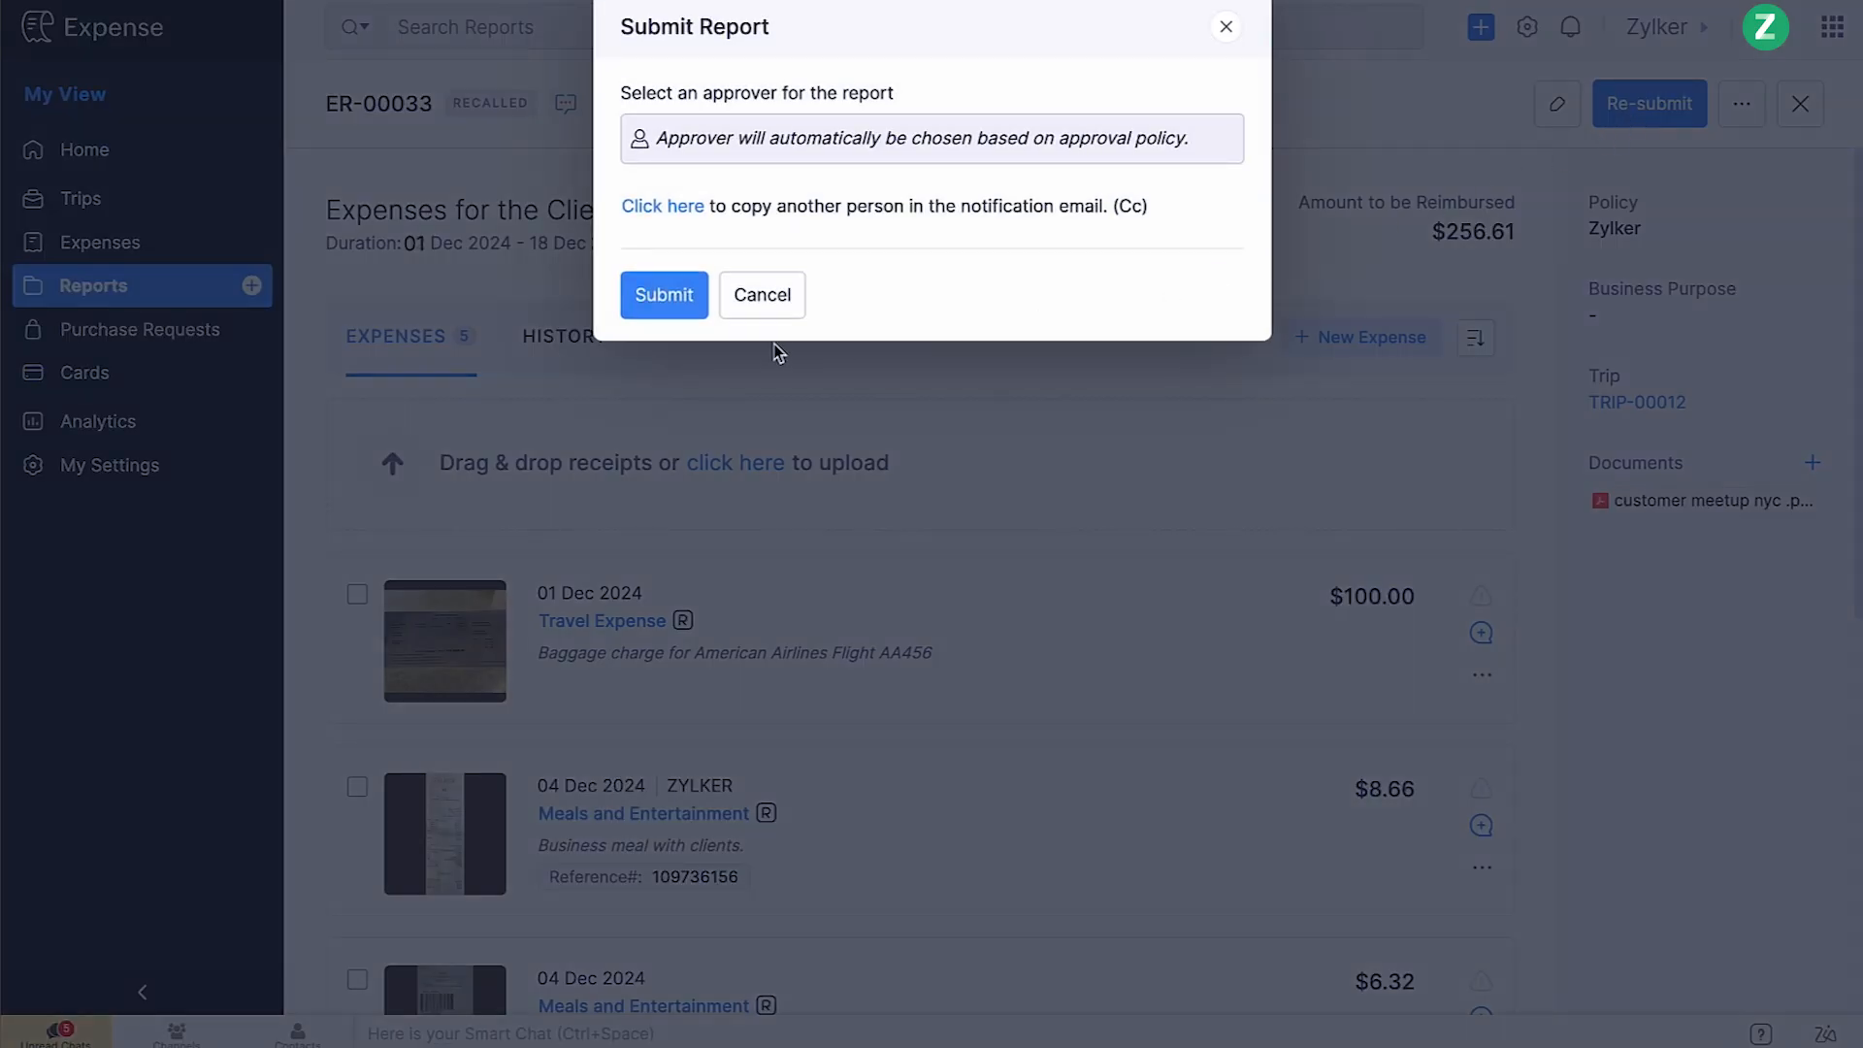
pyautogui.click(676, 312)
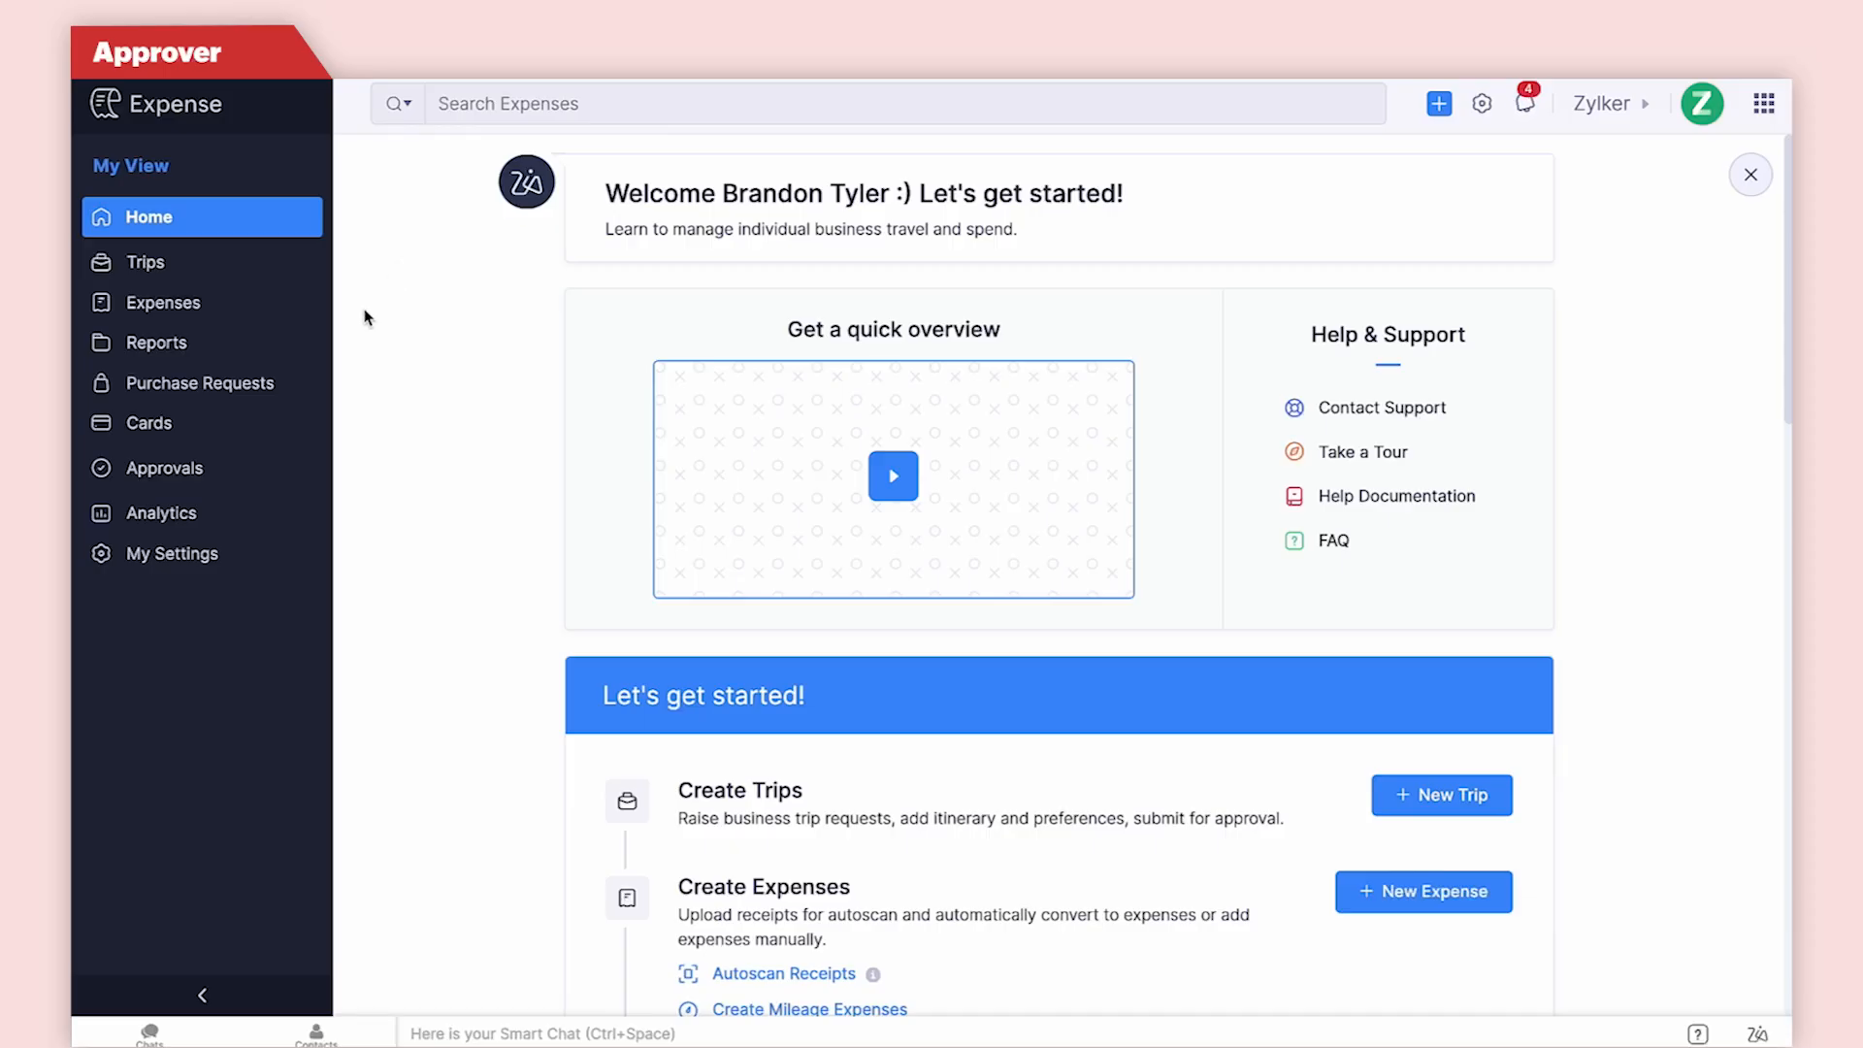
# In the approver's account, open the New York City client visit report from the reports submitted for approval.
pyautogui.click(244, 468)
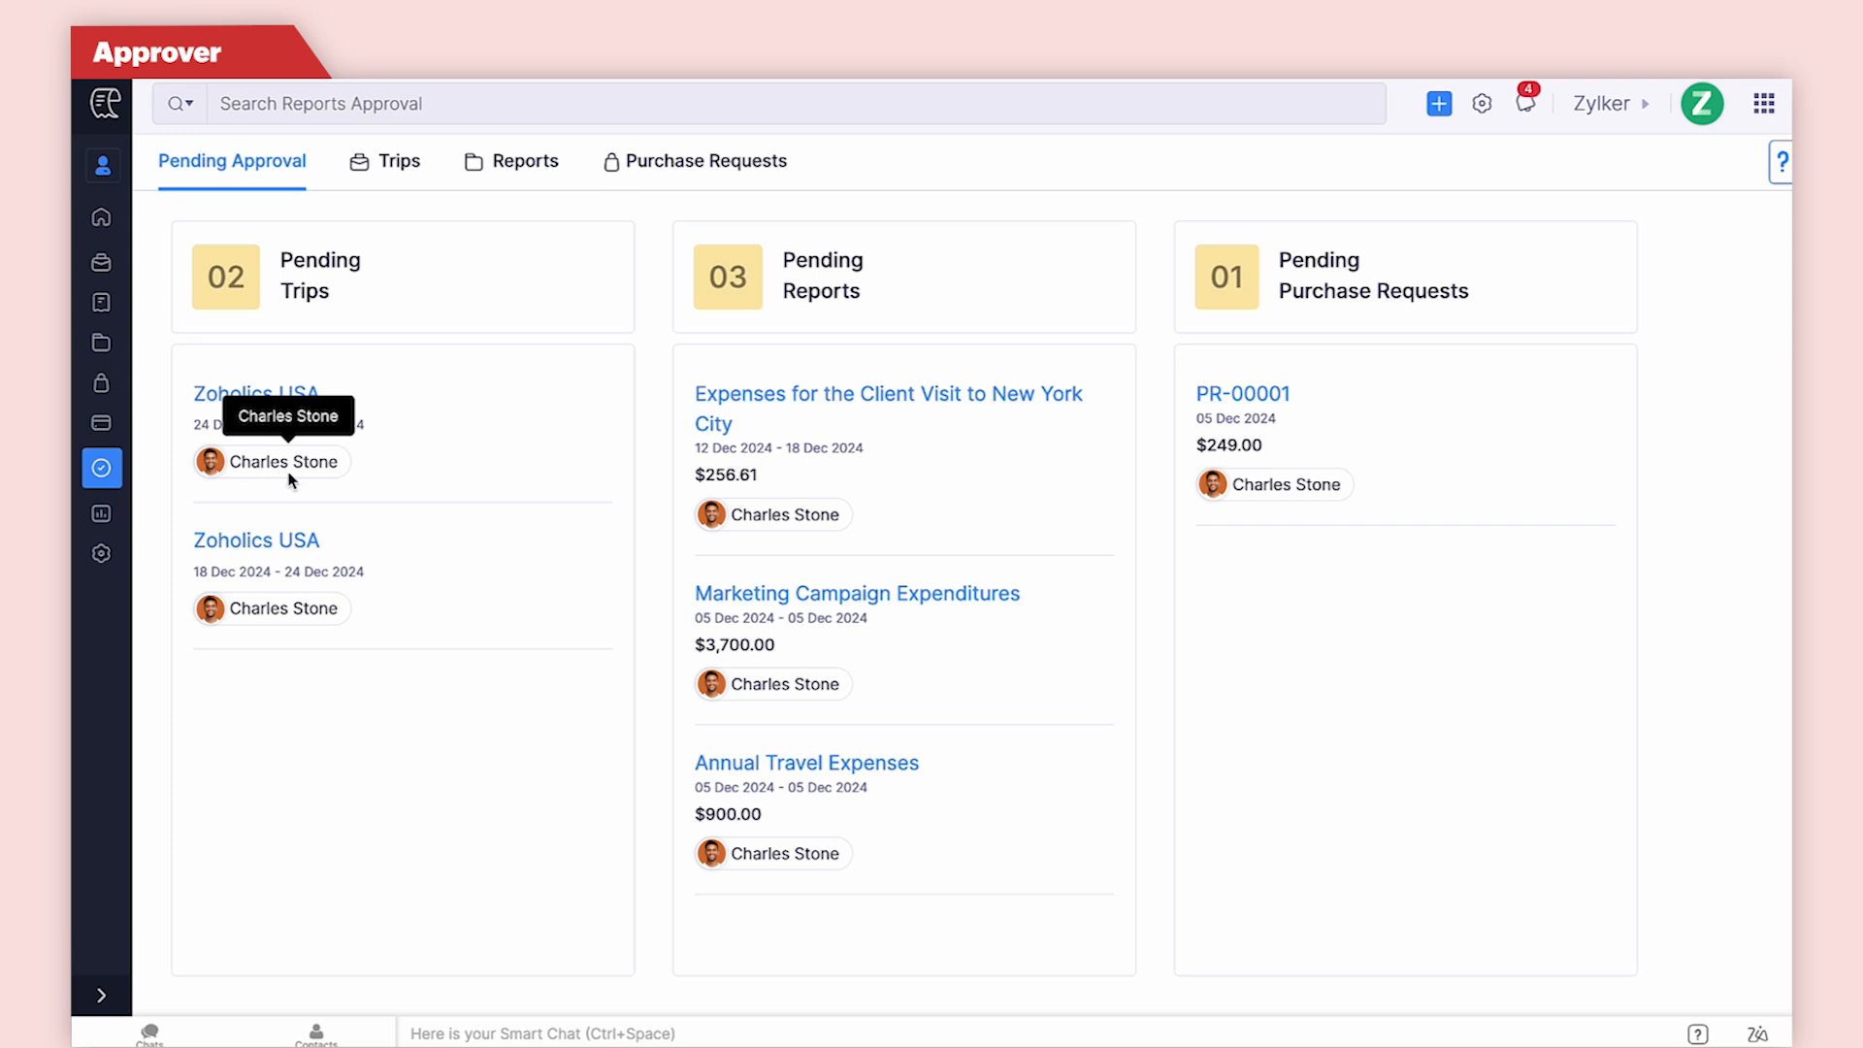
pyautogui.click(524, 182)
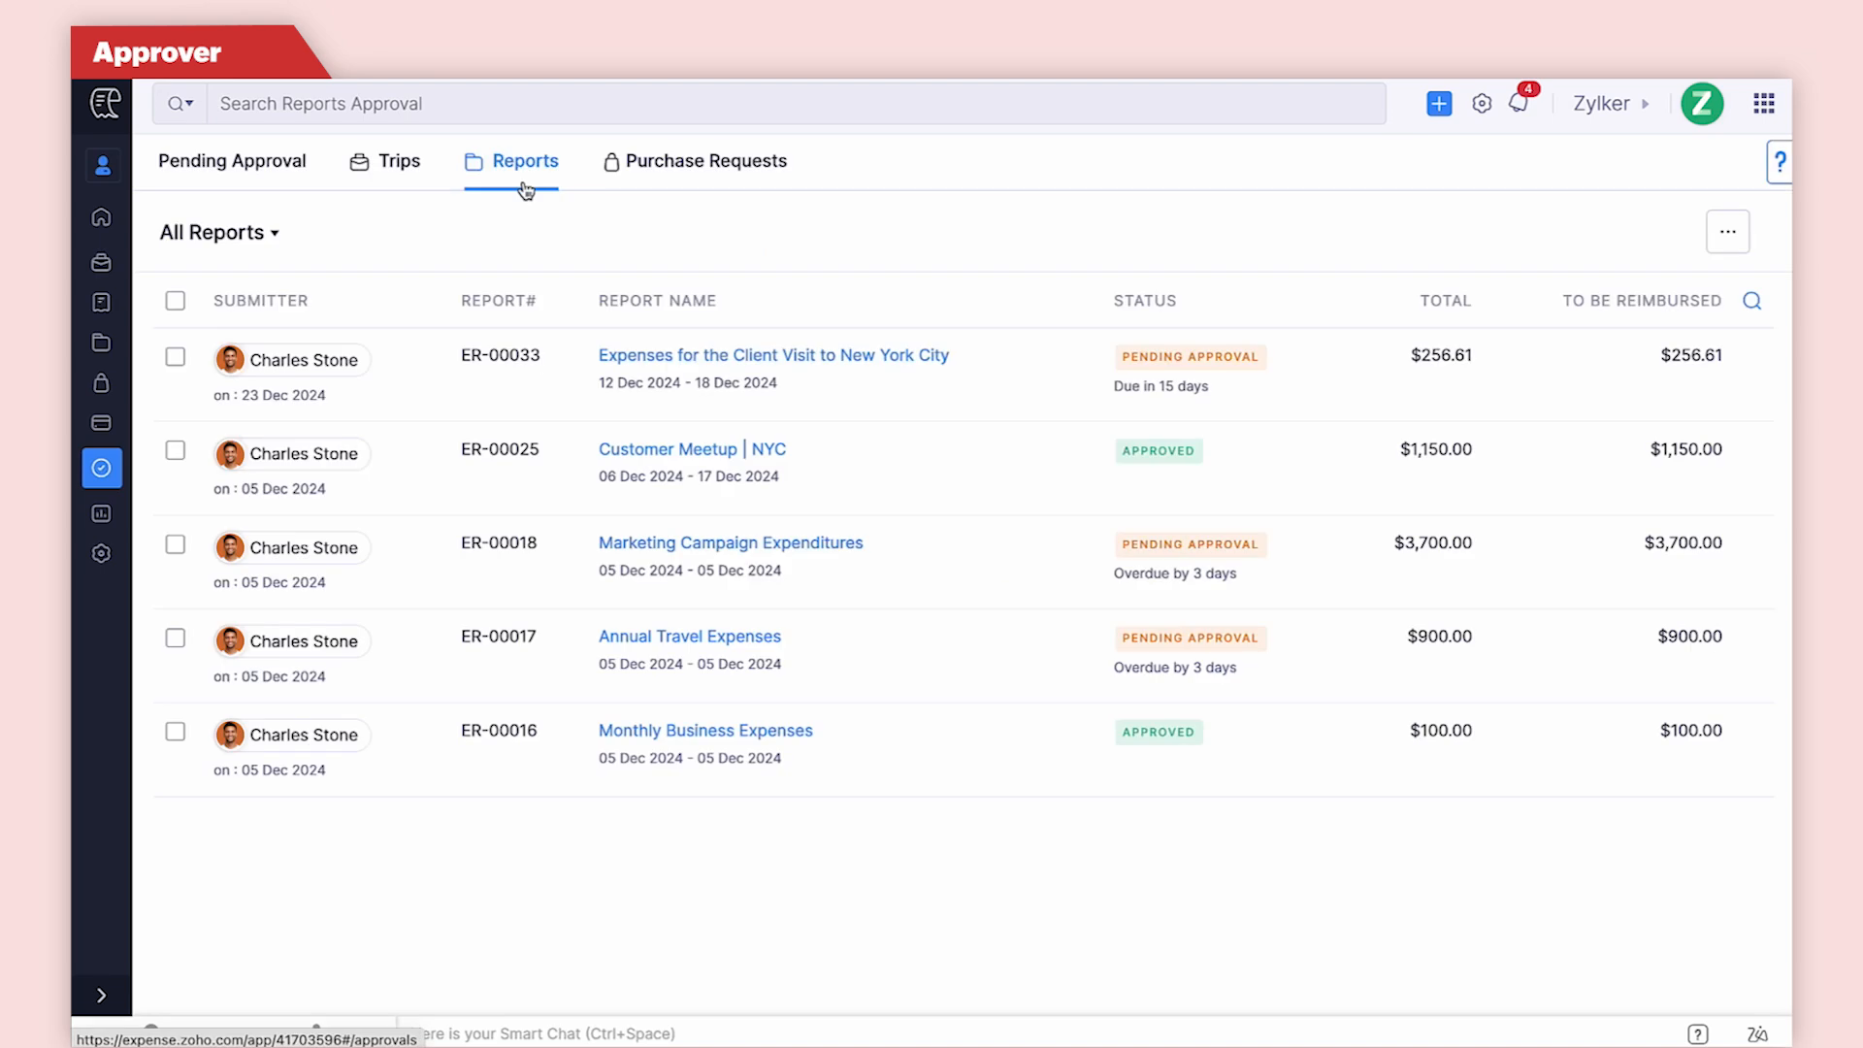
pyautogui.click(805, 355)
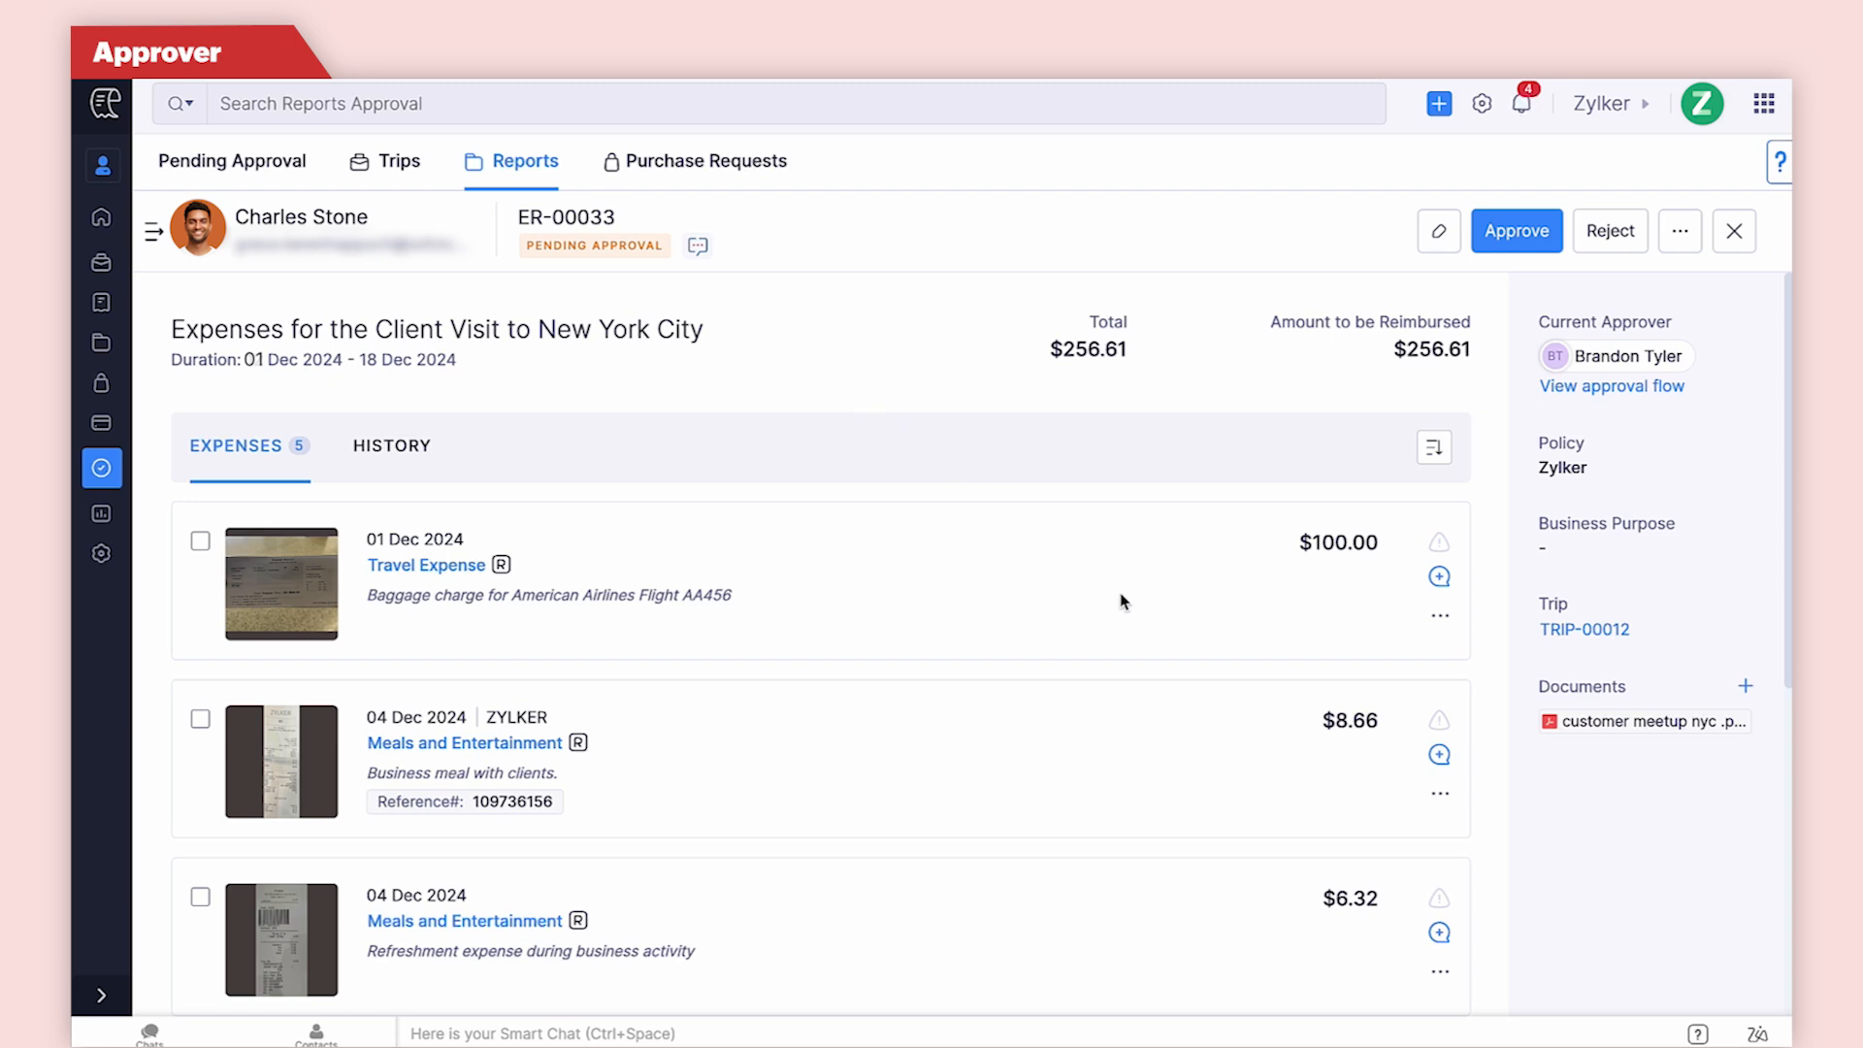
# Comment on the $8.66 meal expense: "Approved for reimbursement. Please ensure that all receipts are clear, itemised, and accurately updated to comply with company policy and audit requirements.".
pyautogui.click(1439, 755)
pyautogui.click(1070, 883)
pyautogui.write('Approved for reimbursement. Please ensure that all receipts are clear, itemised, and accurately updated to comply with company policy and audit requirements.')
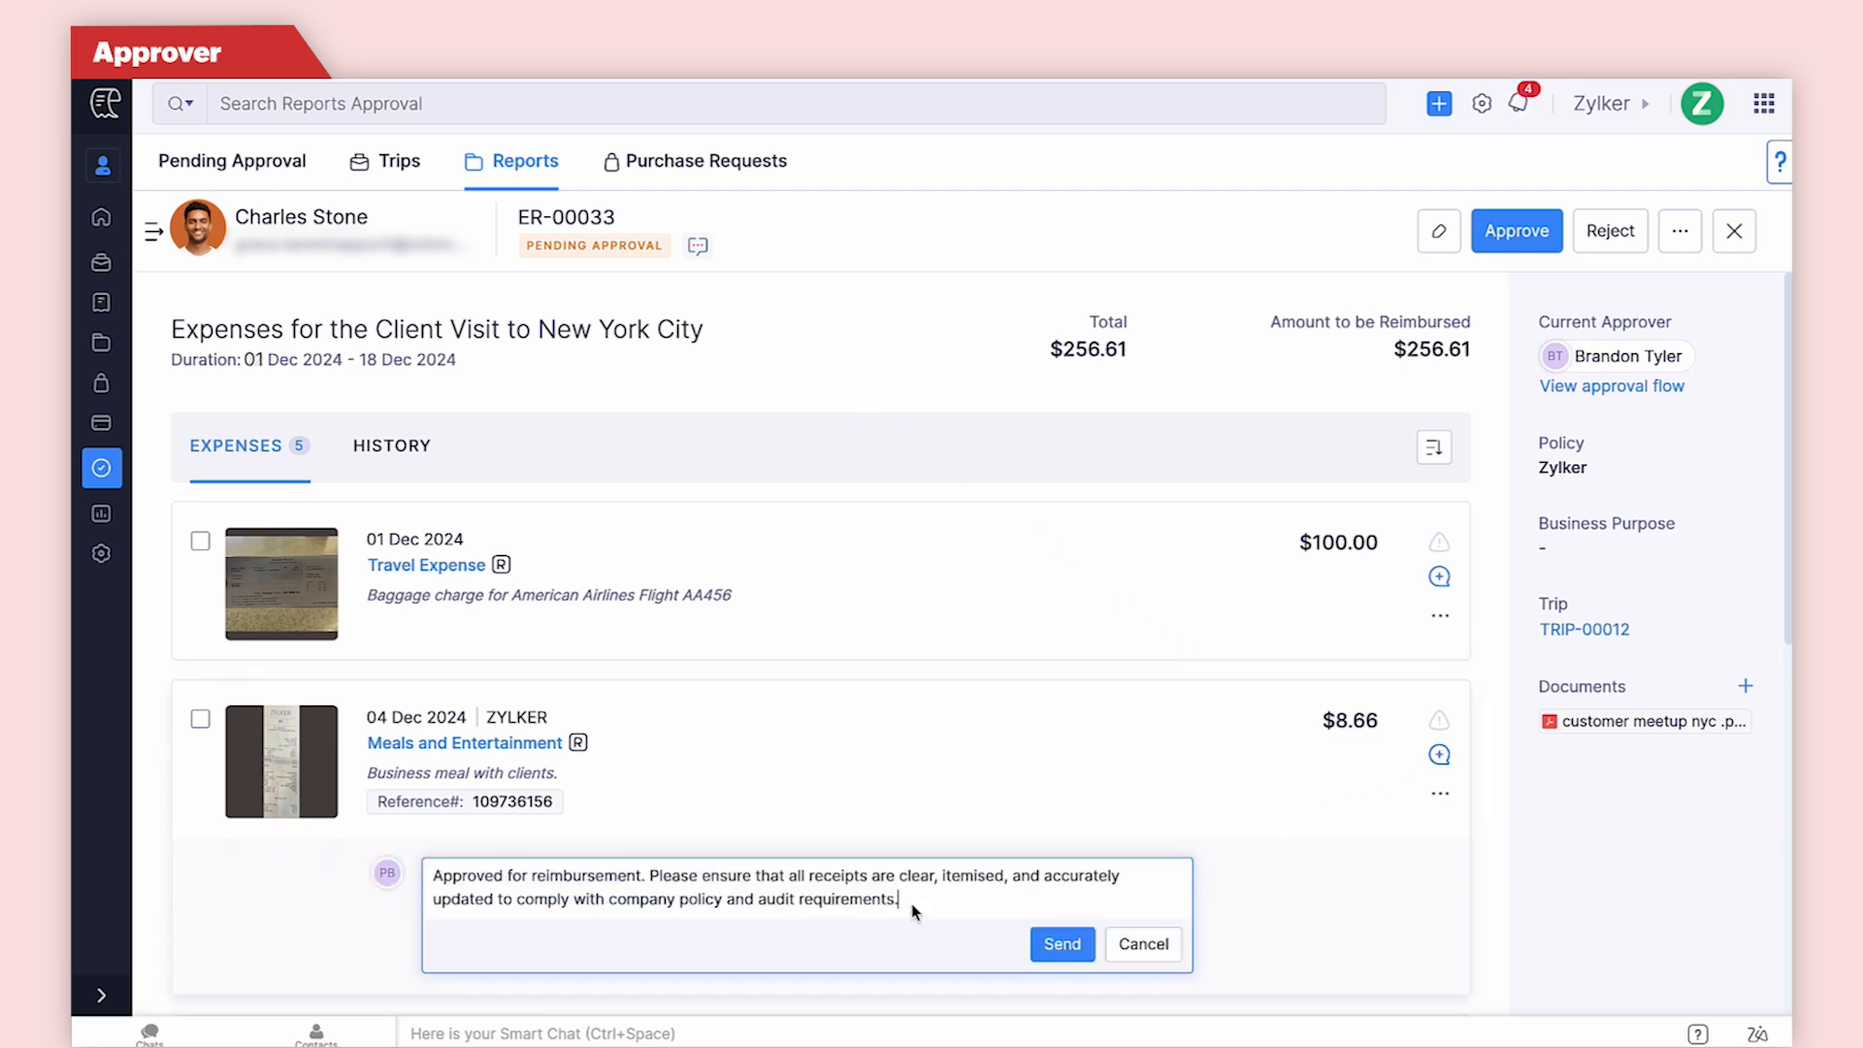
pyautogui.click(1065, 945)
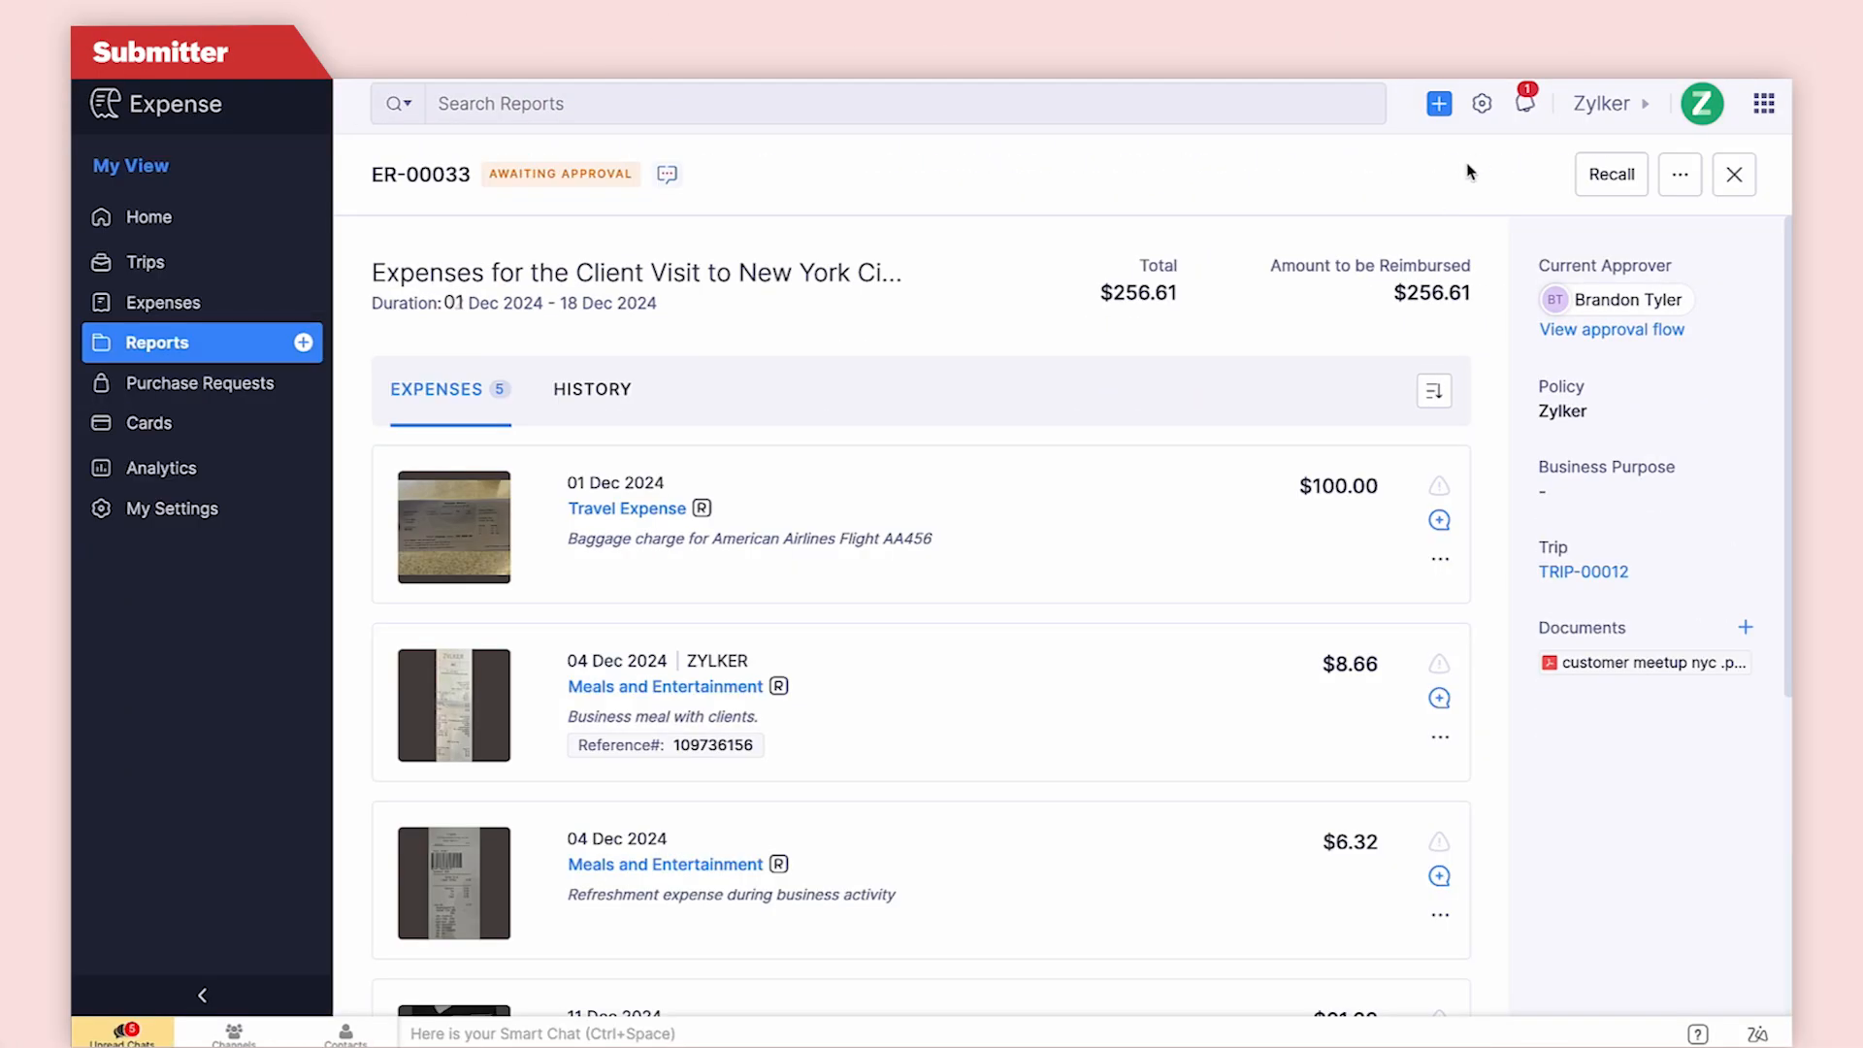
# In the submitter's account, check the unread comment notification and open the approver's comment on the $8.66 meals expense.
pyautogui.click(1522, 112)
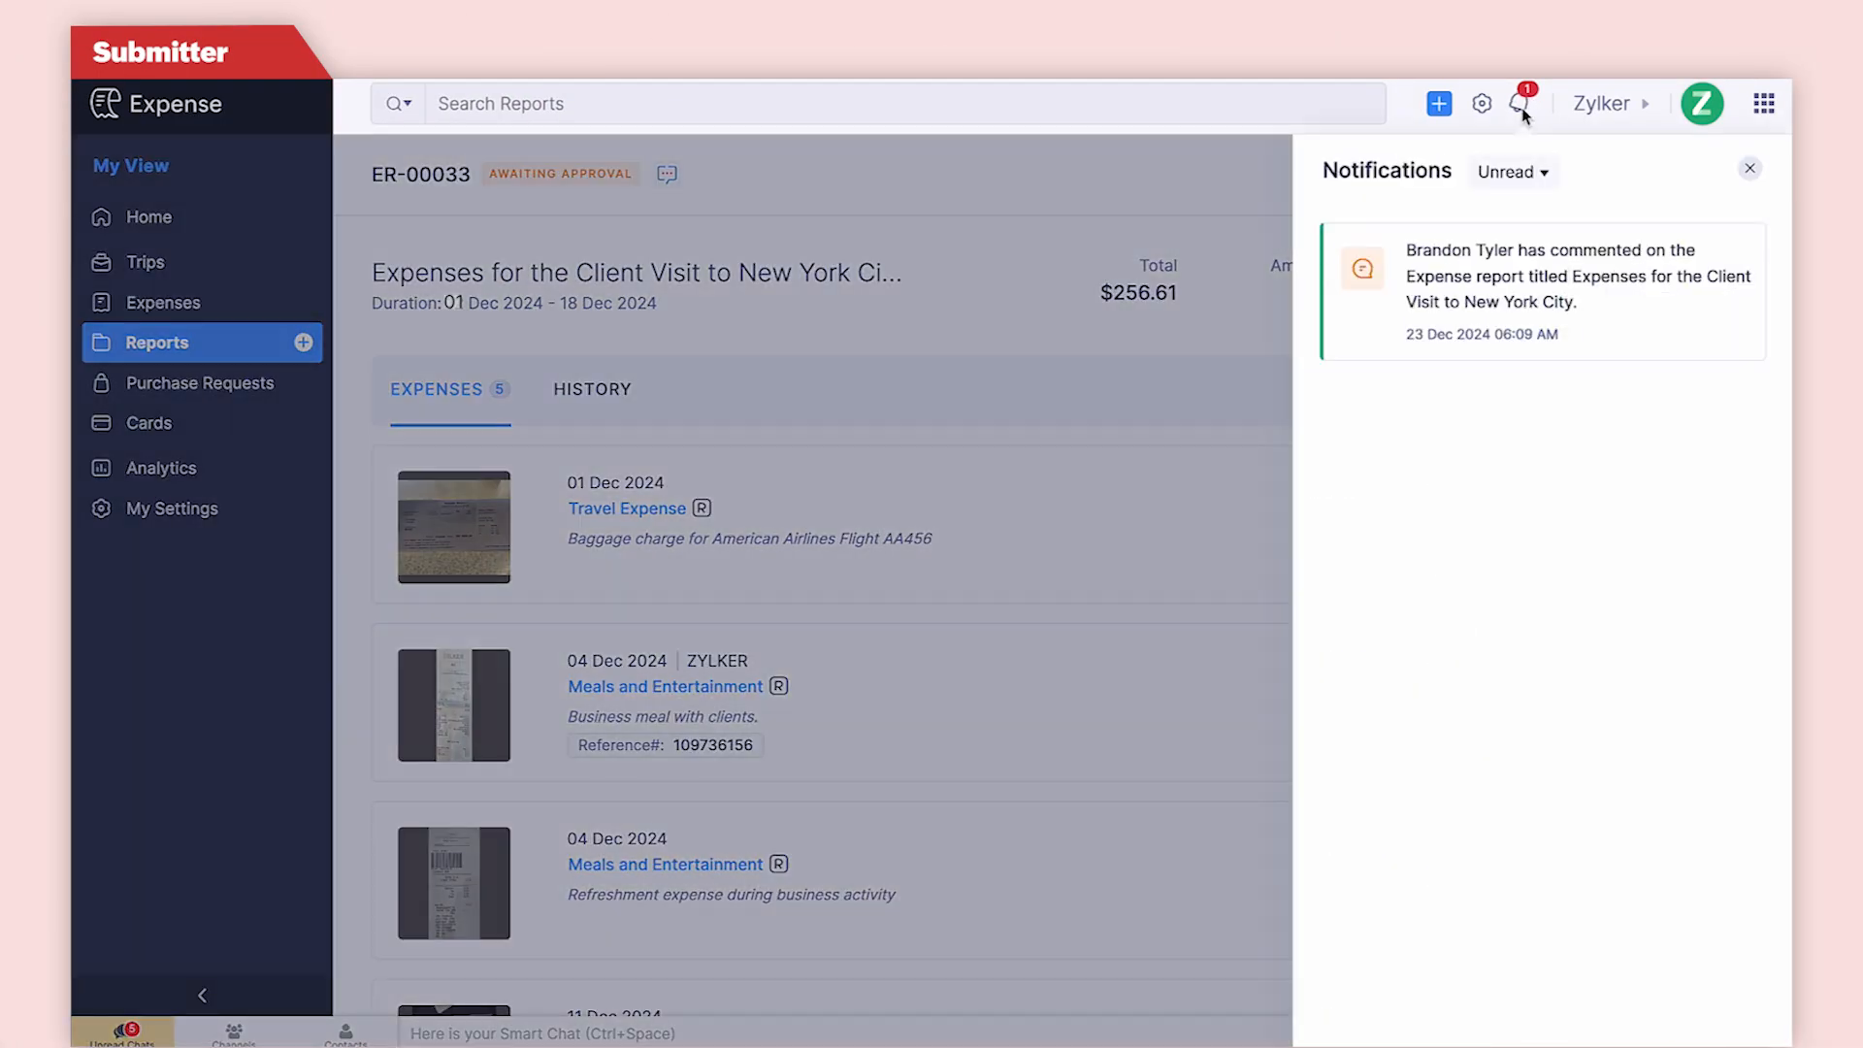
pyautogui.click(1523, 112)
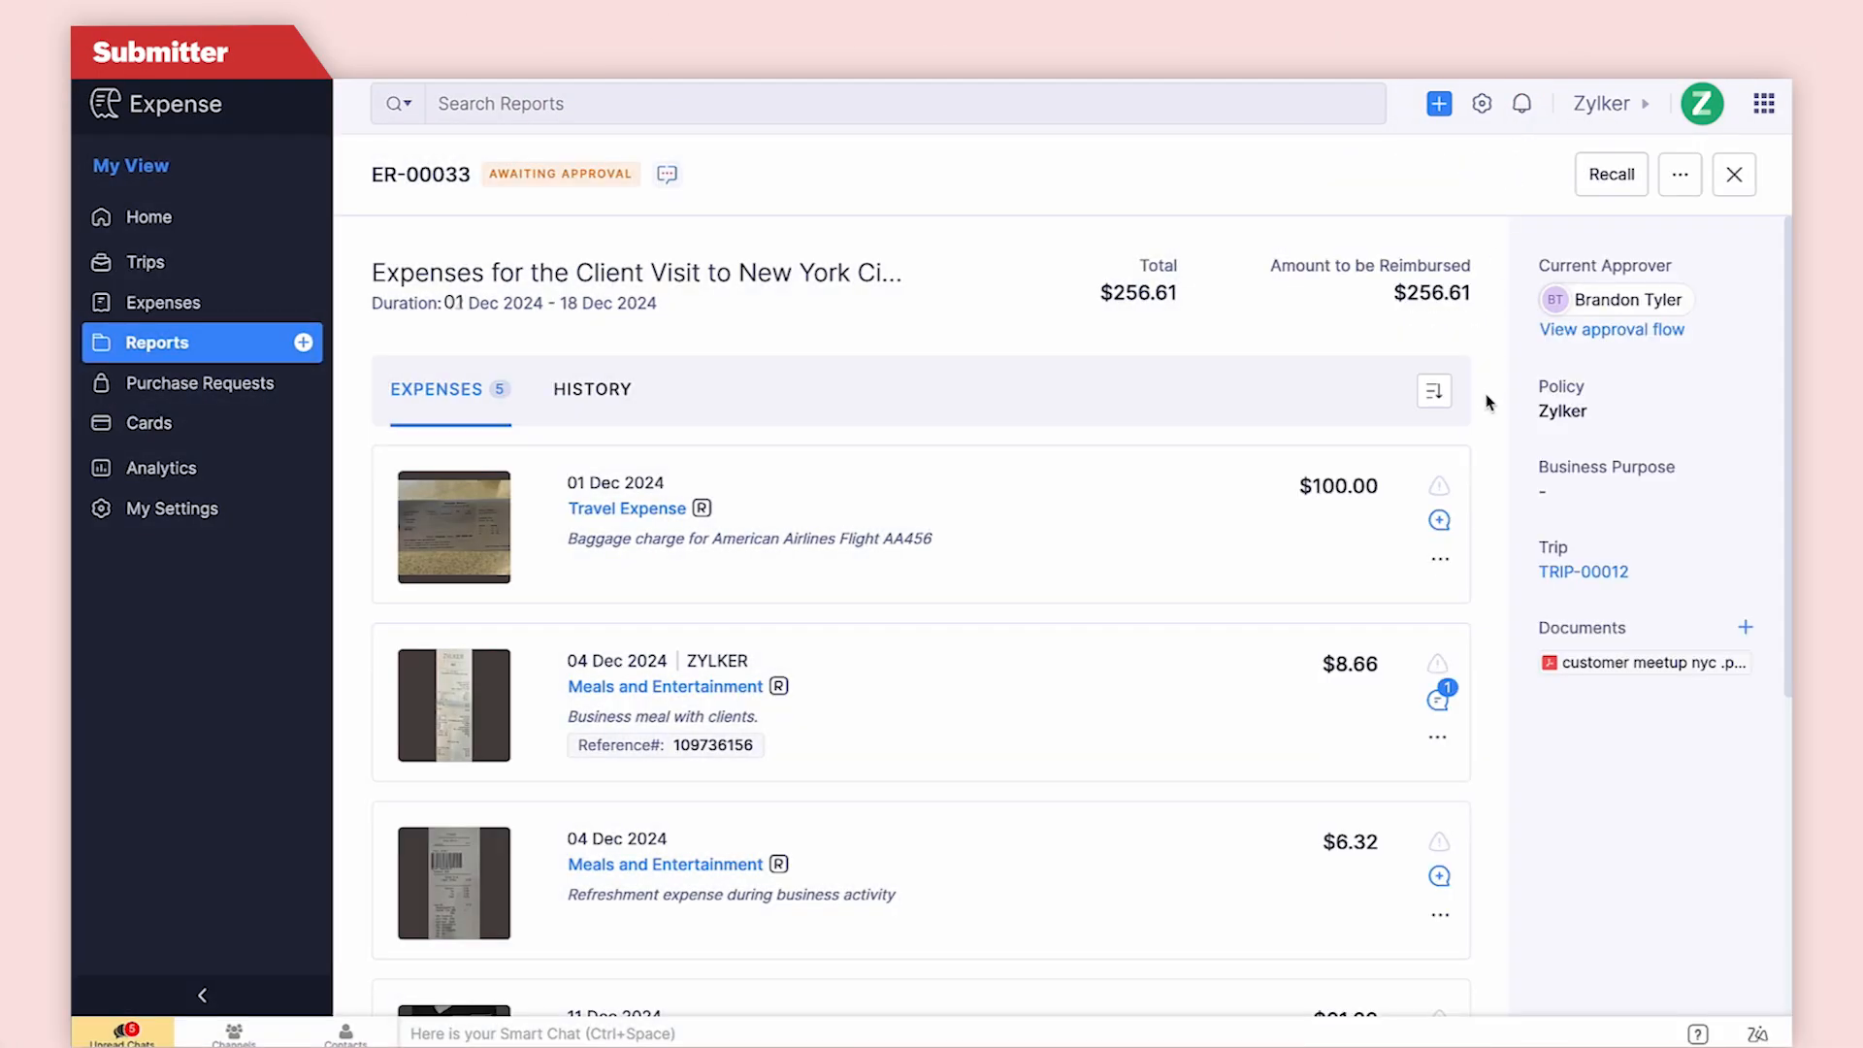
pyautogui.click(1437, 699)
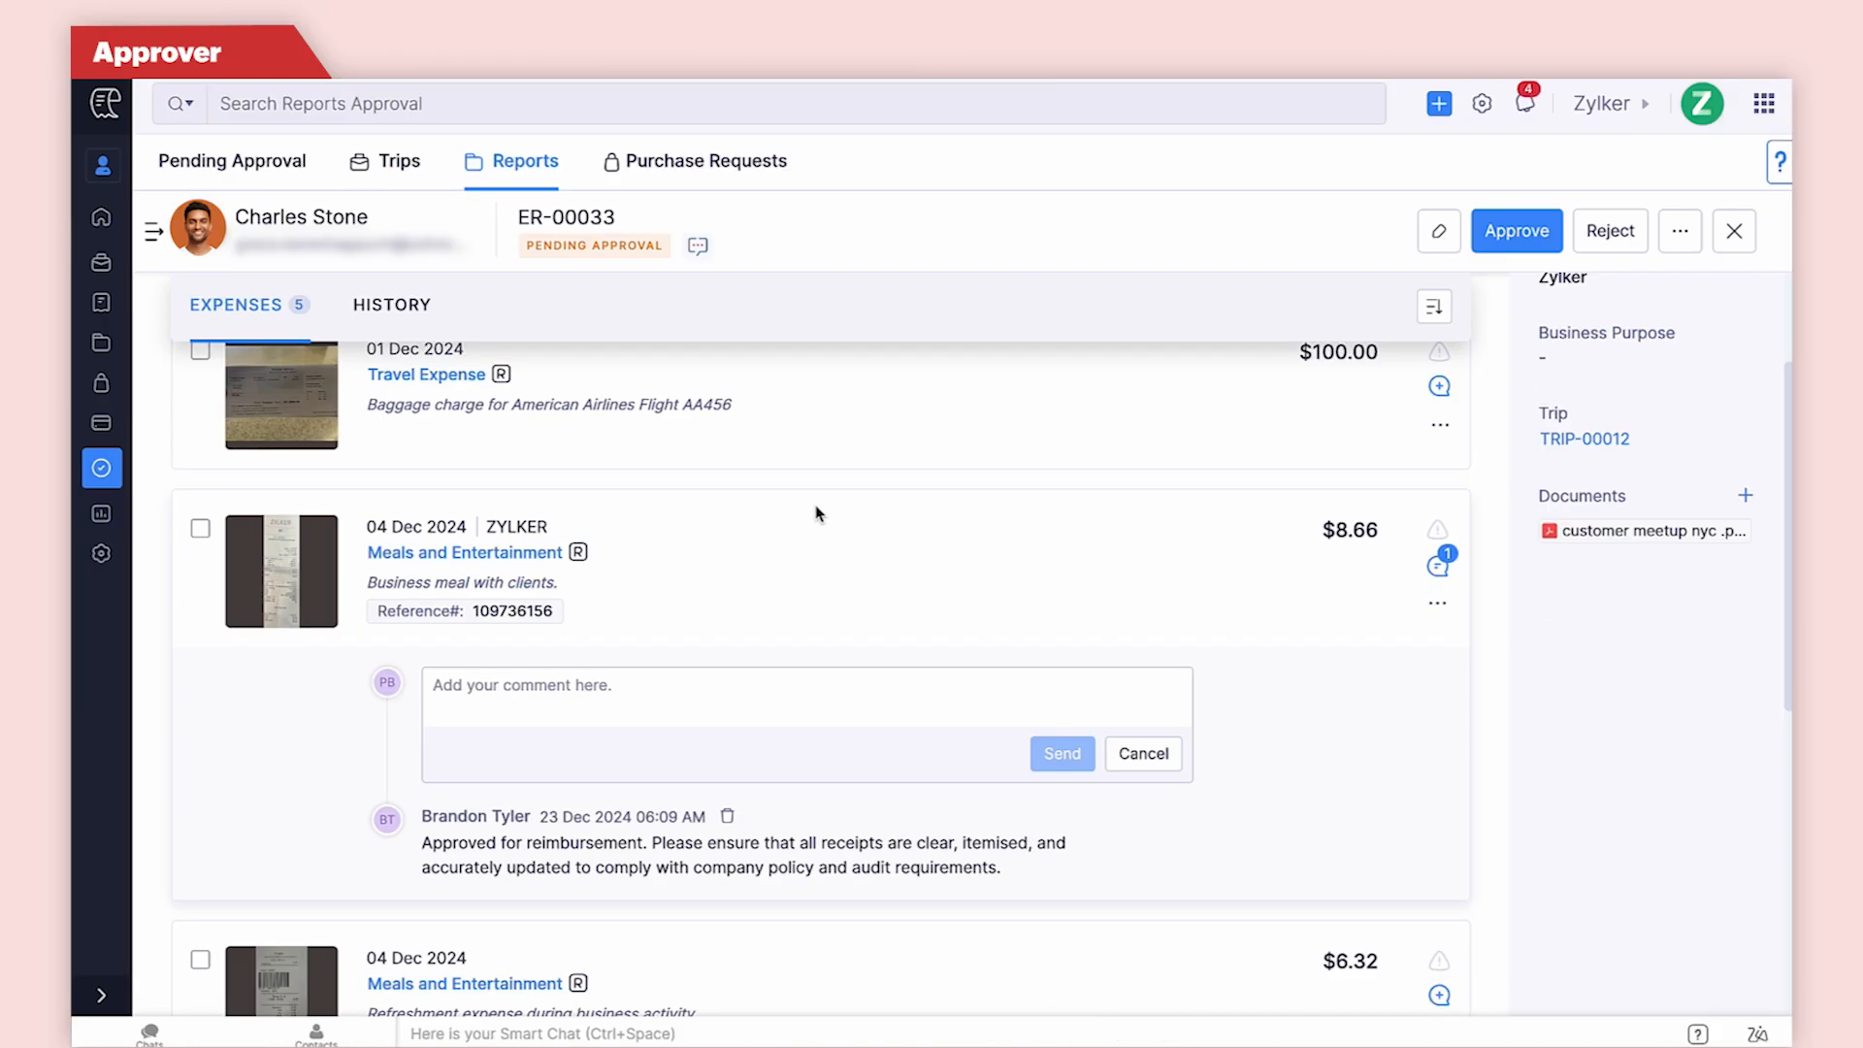
pyautogui.click(698, 246)
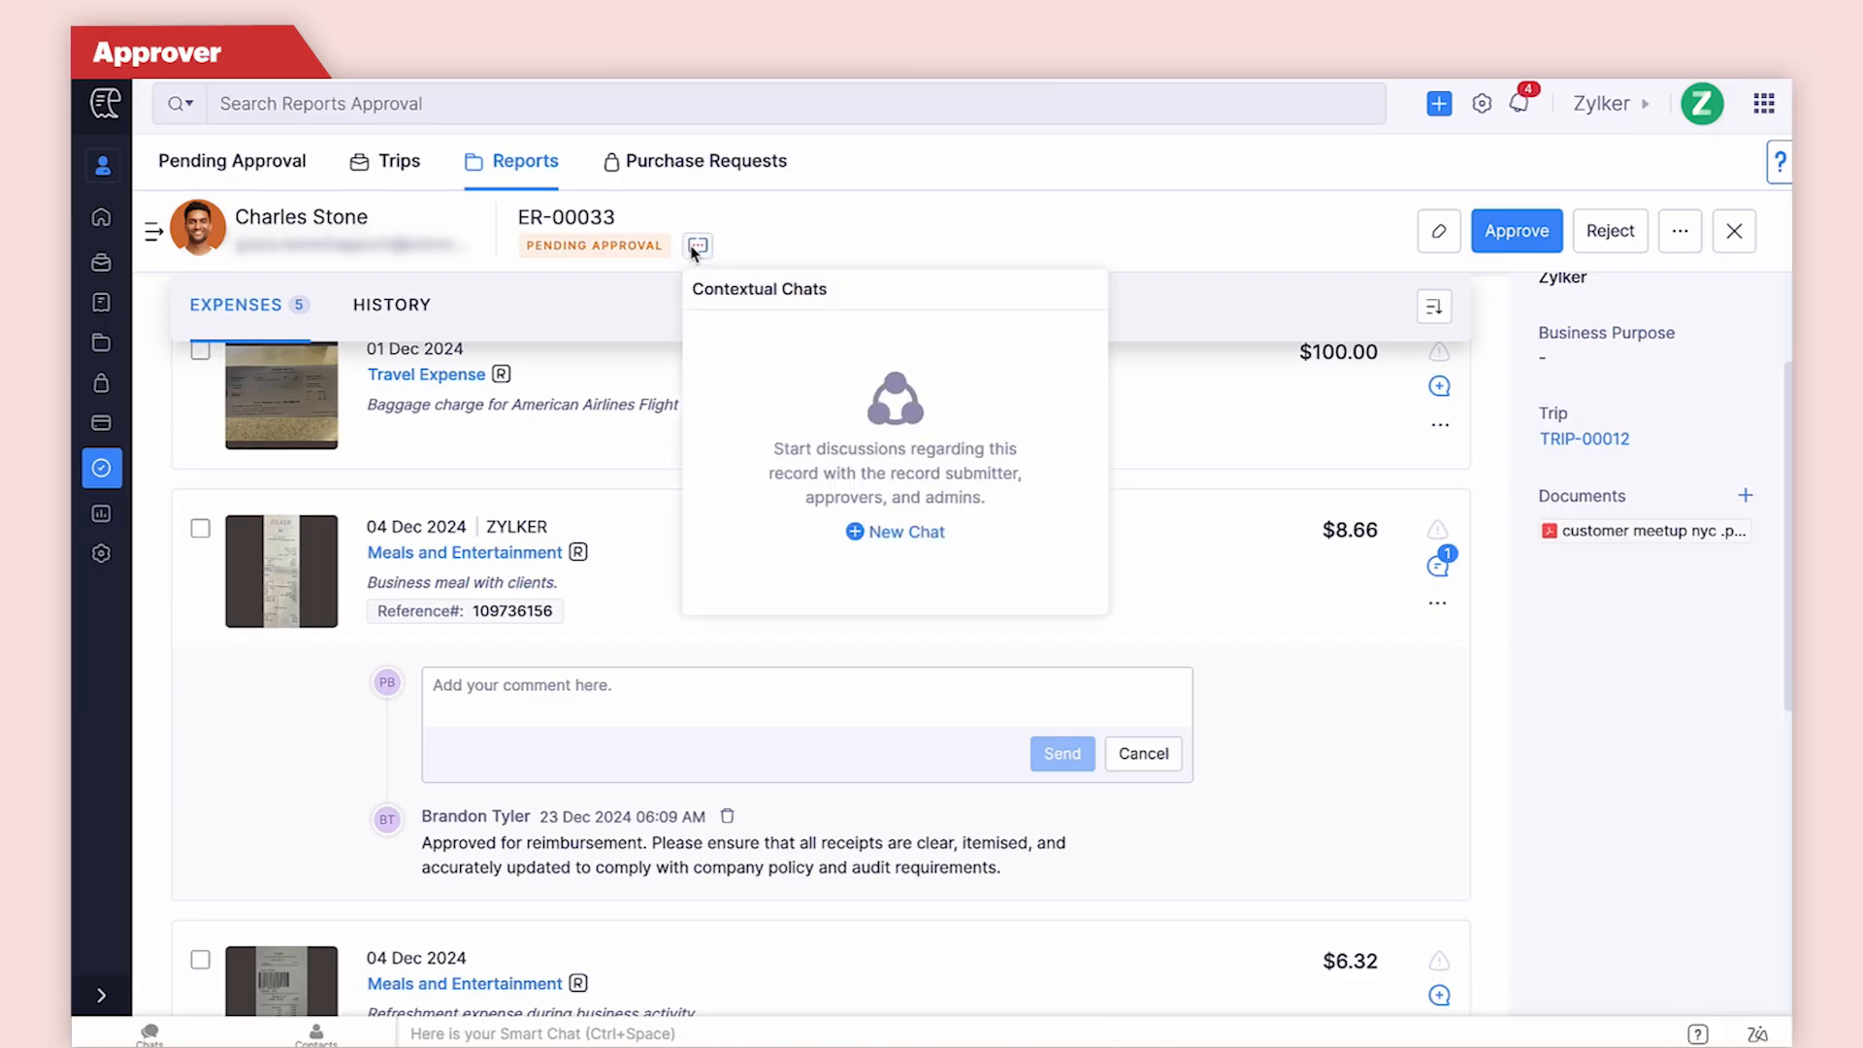
pyautogui.click(876, 532)
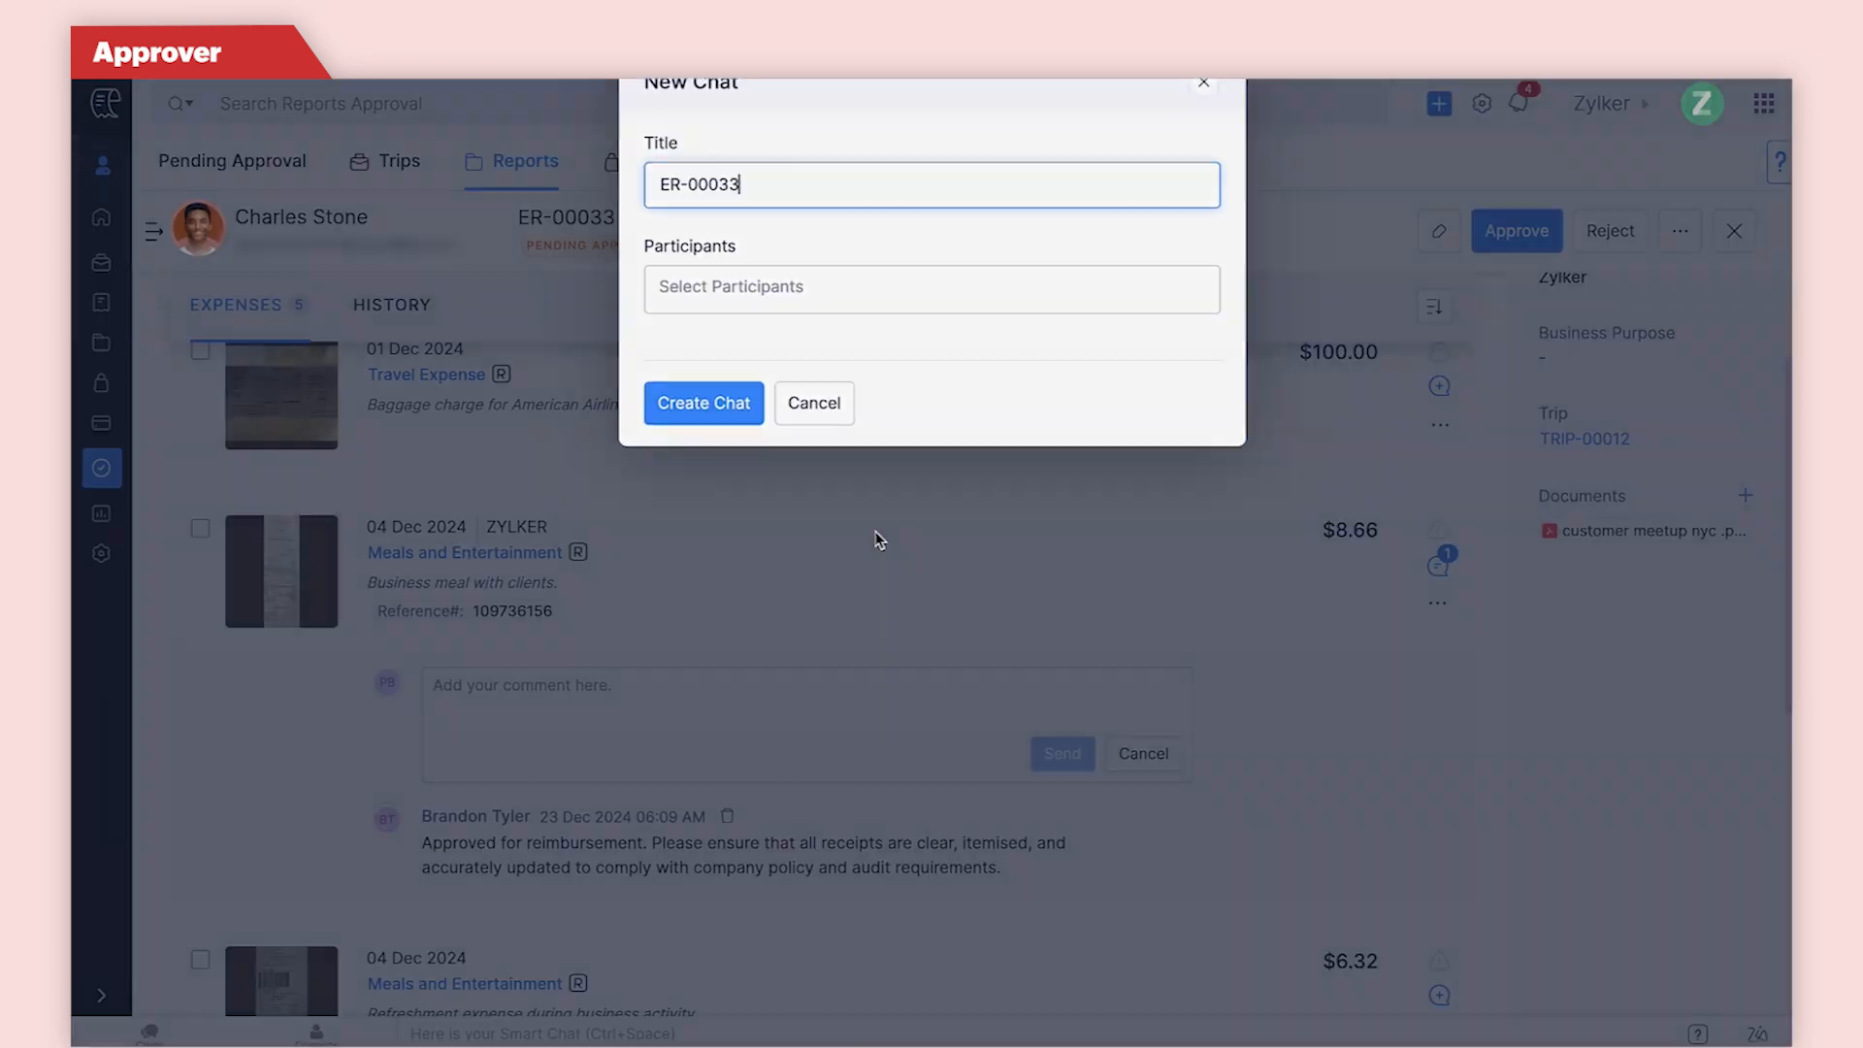
pyautogui.click(827, 320)
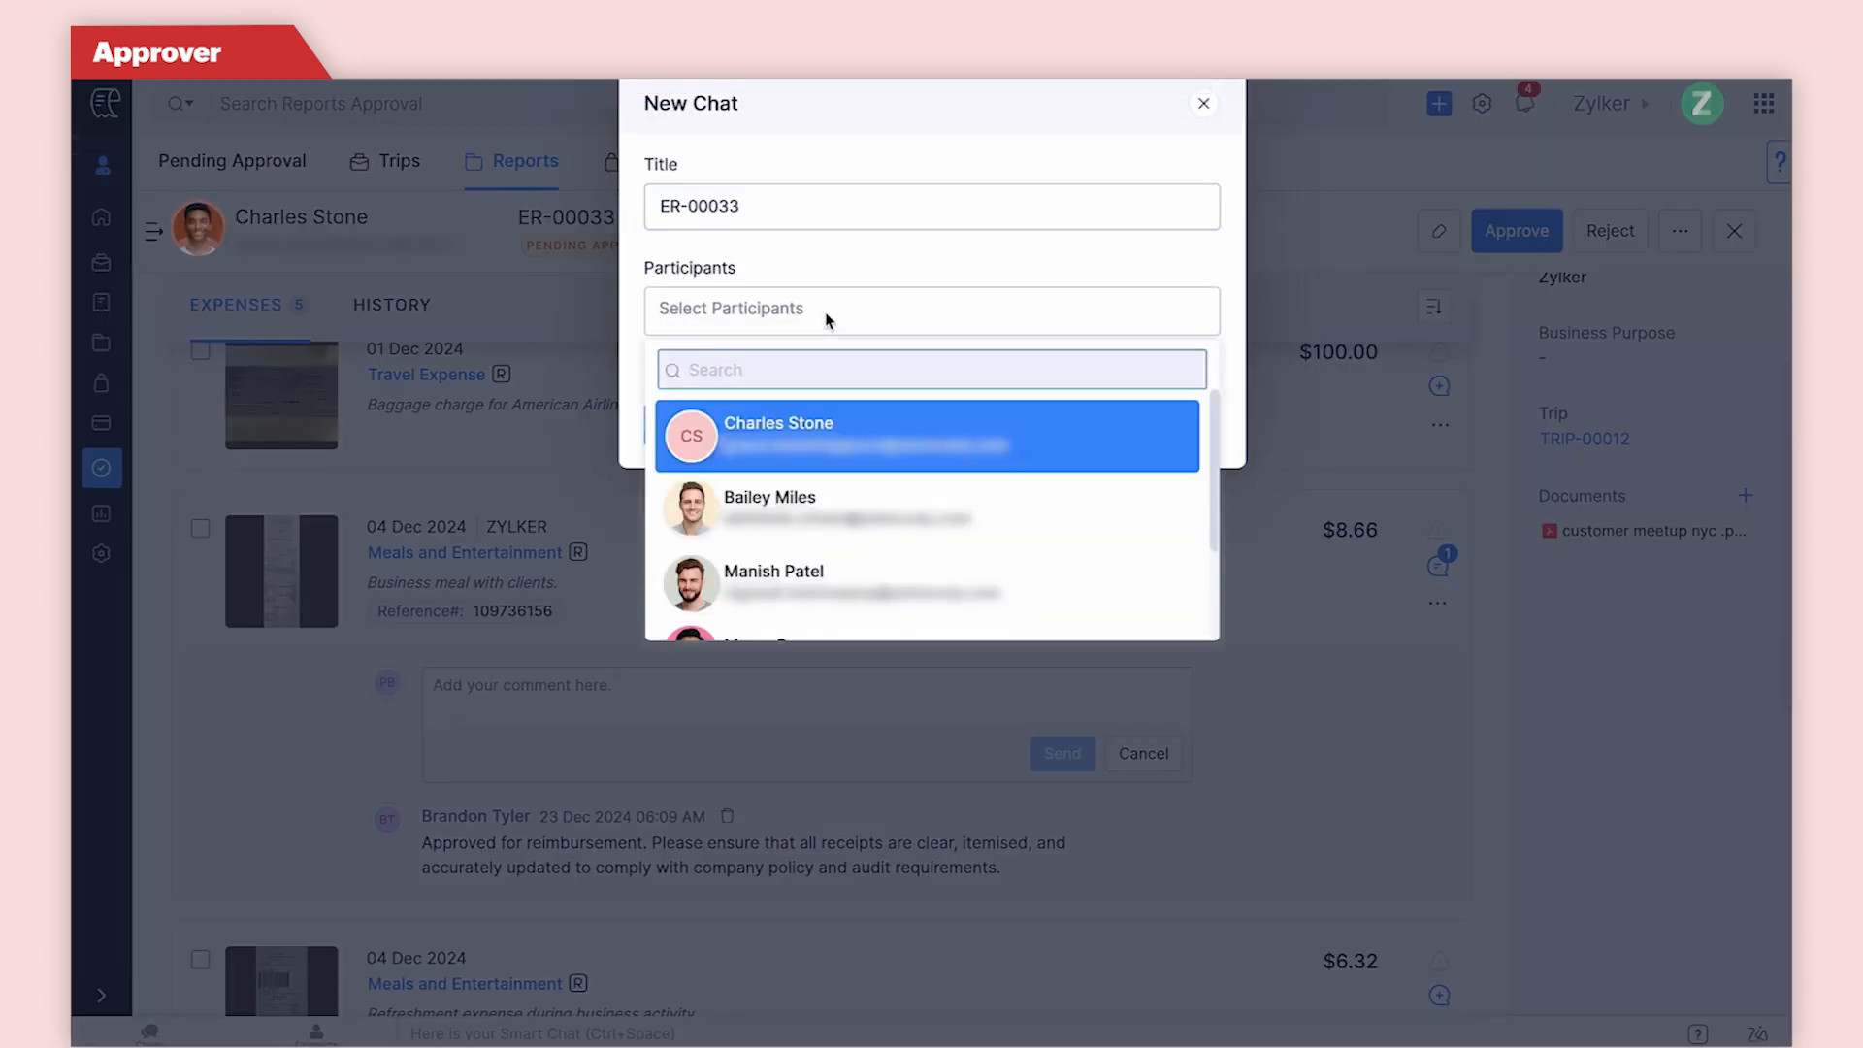
pyautogui.scroll(-2, 764, 500)
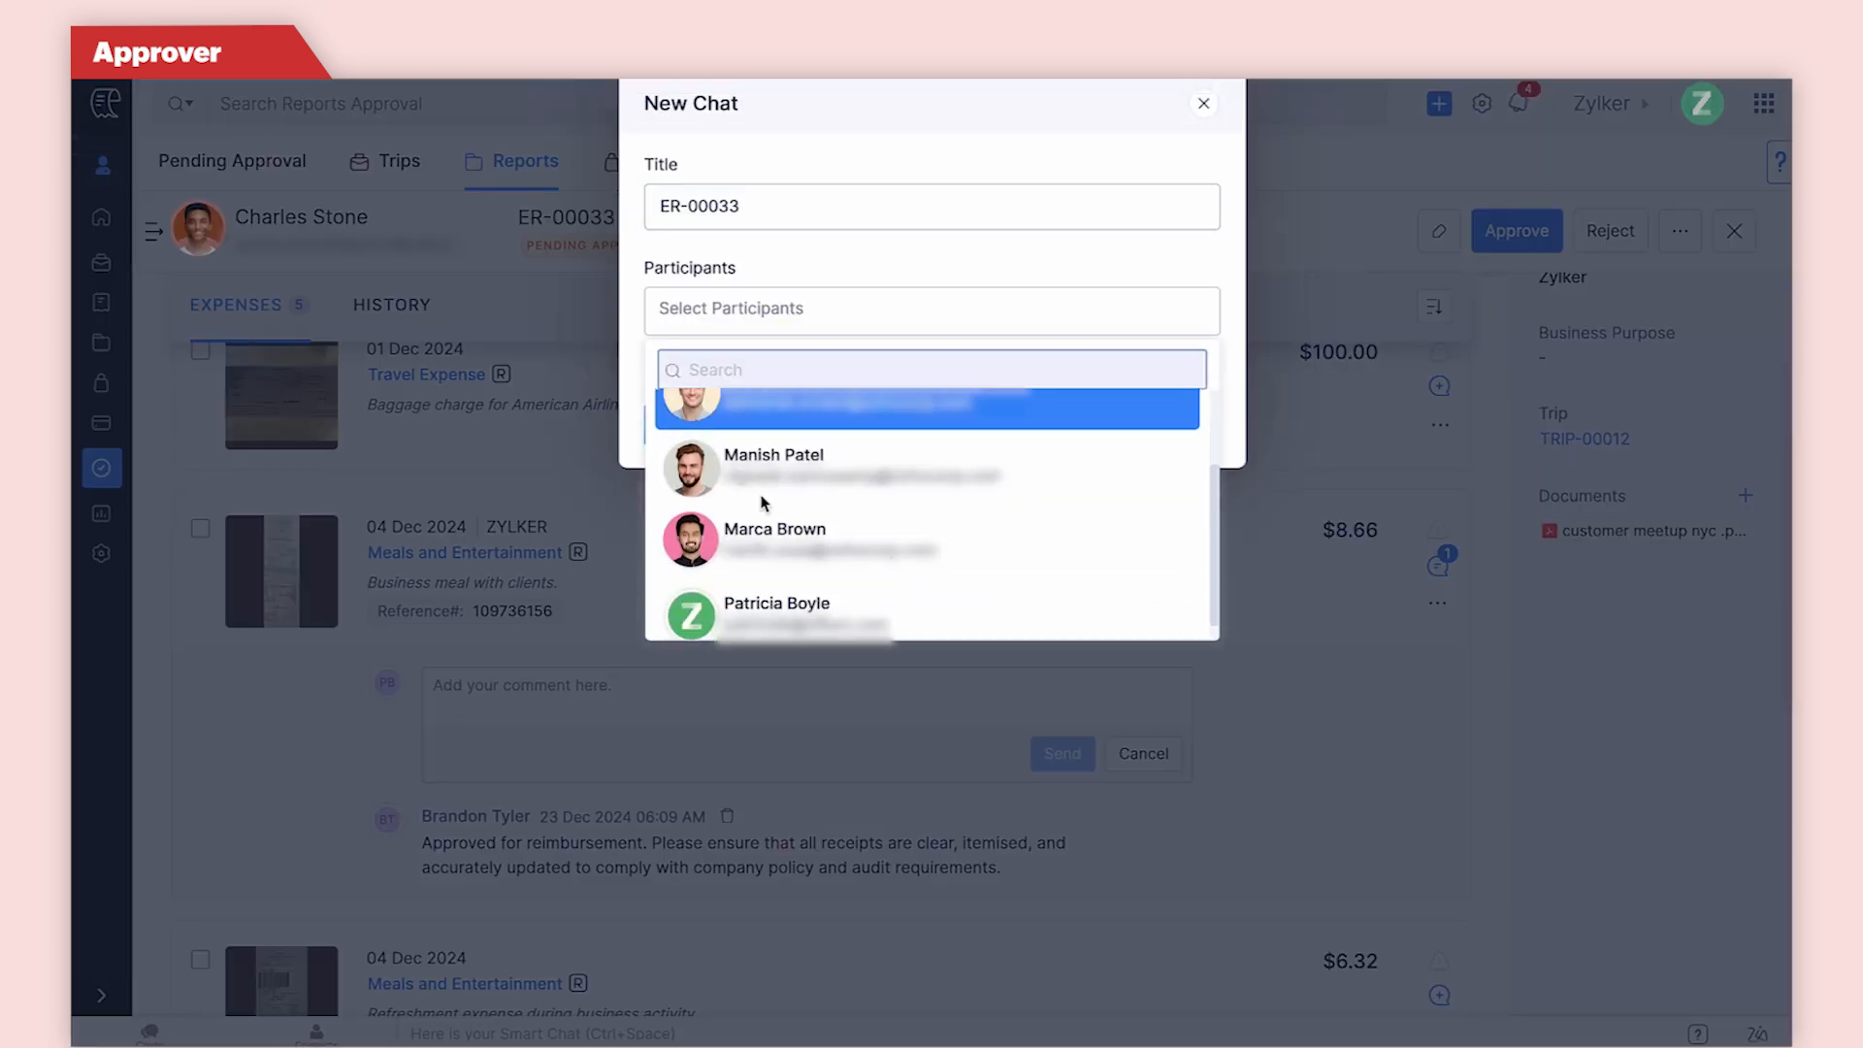
pyautogui.click(602, 493)
pyautogui.click(795, 427)
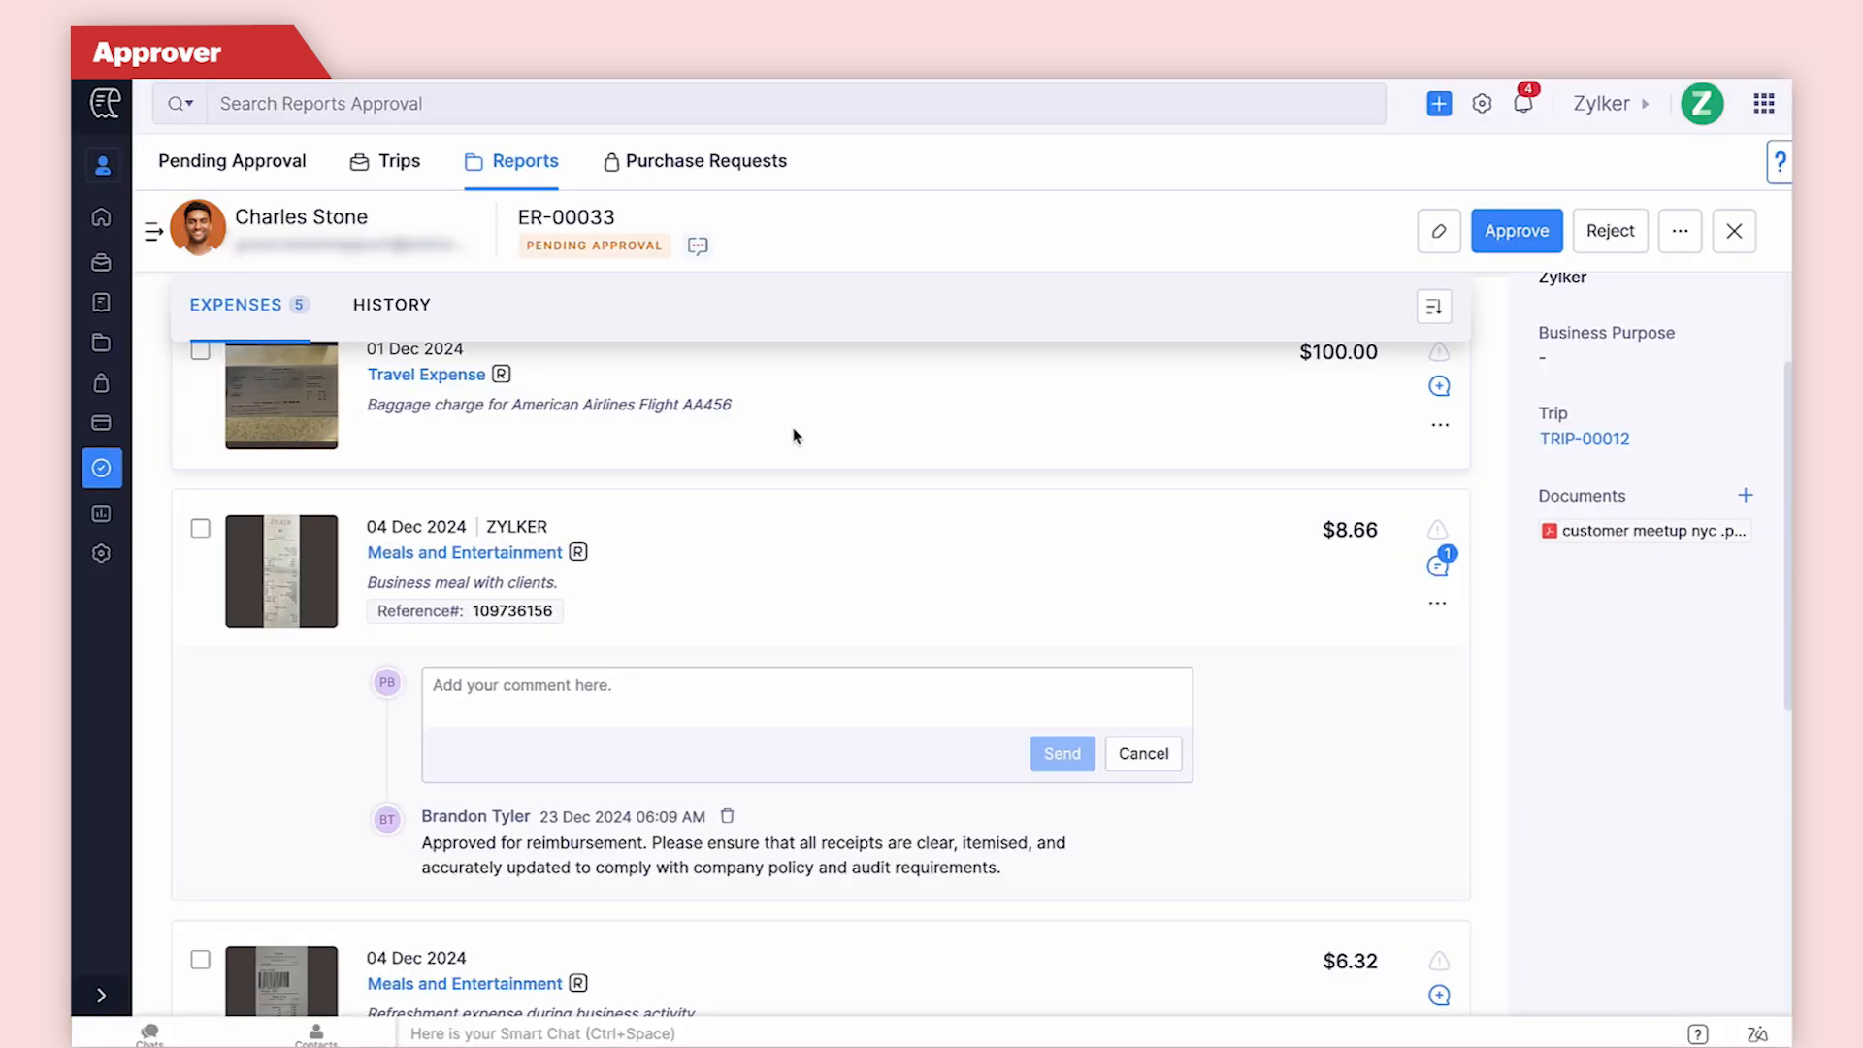
# As the approver, open the details of the $8.66 meals expense for editing and change its category to Per diem.
pyautogui.scroll(2, 853, 464)
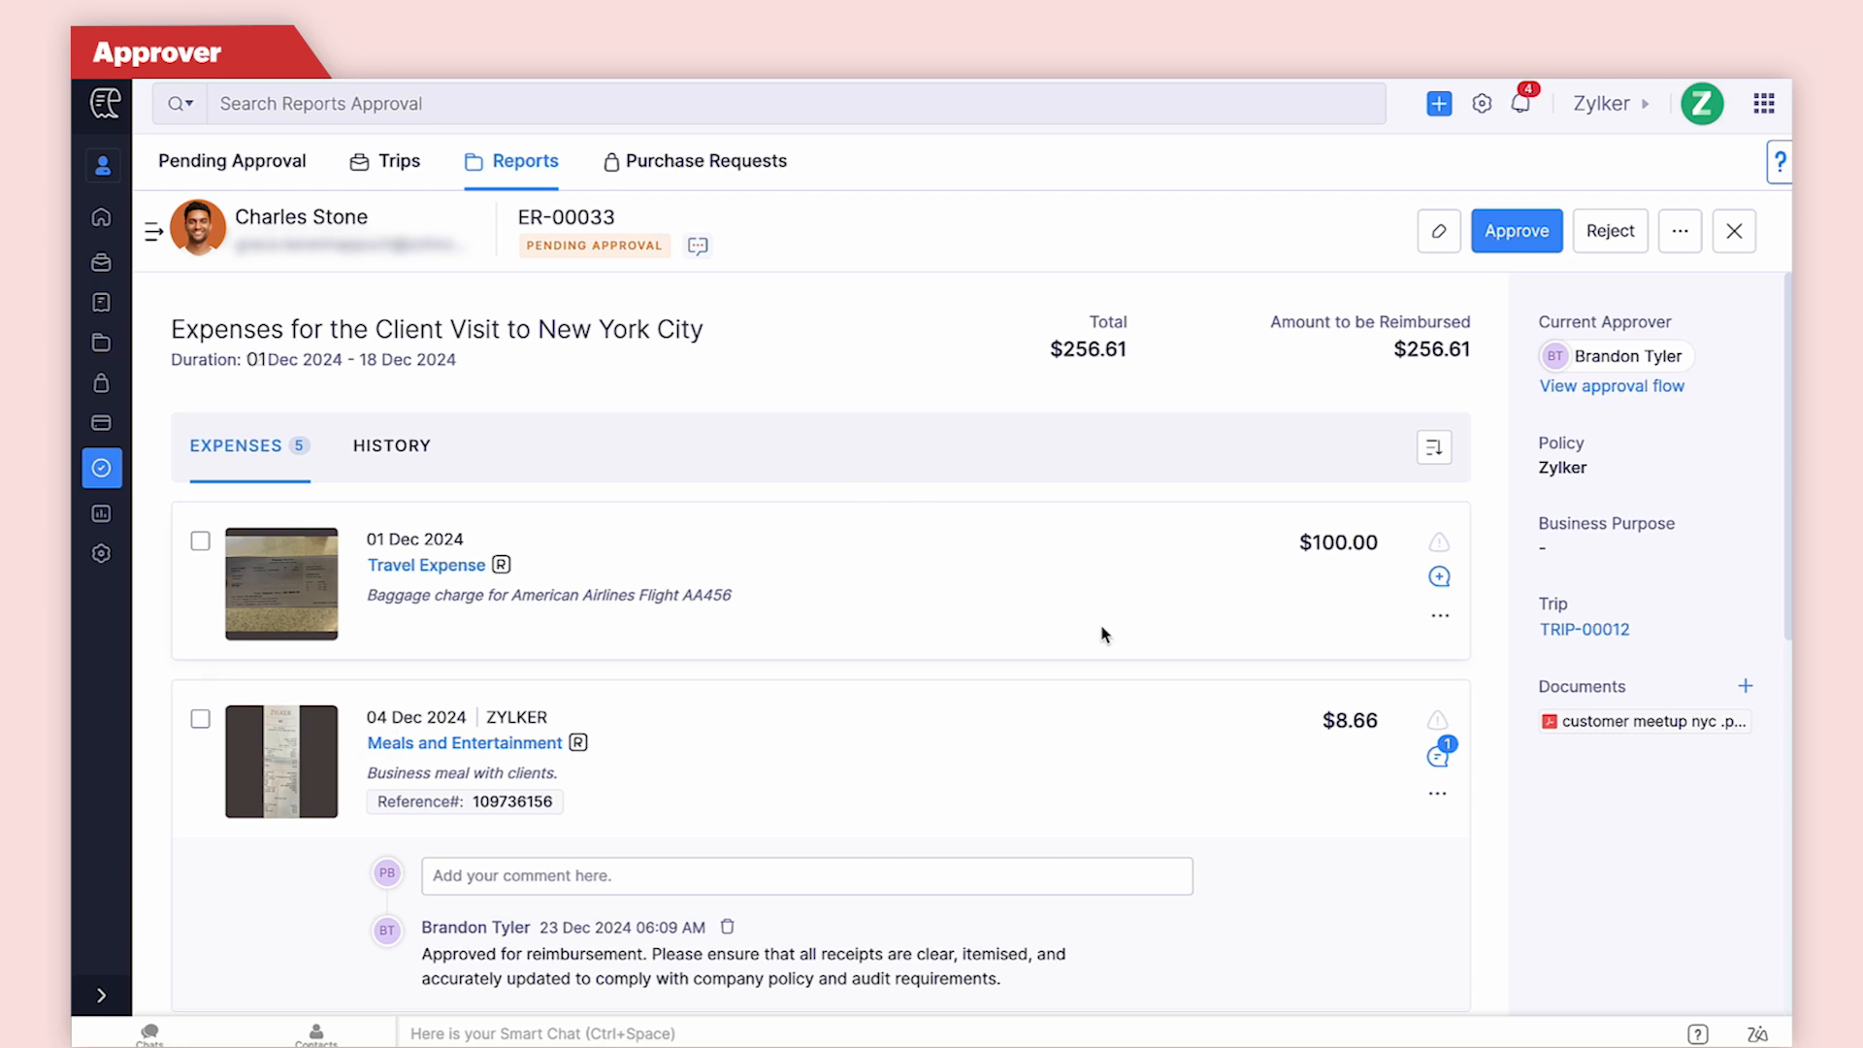
pyautogui.click(1437, 793)
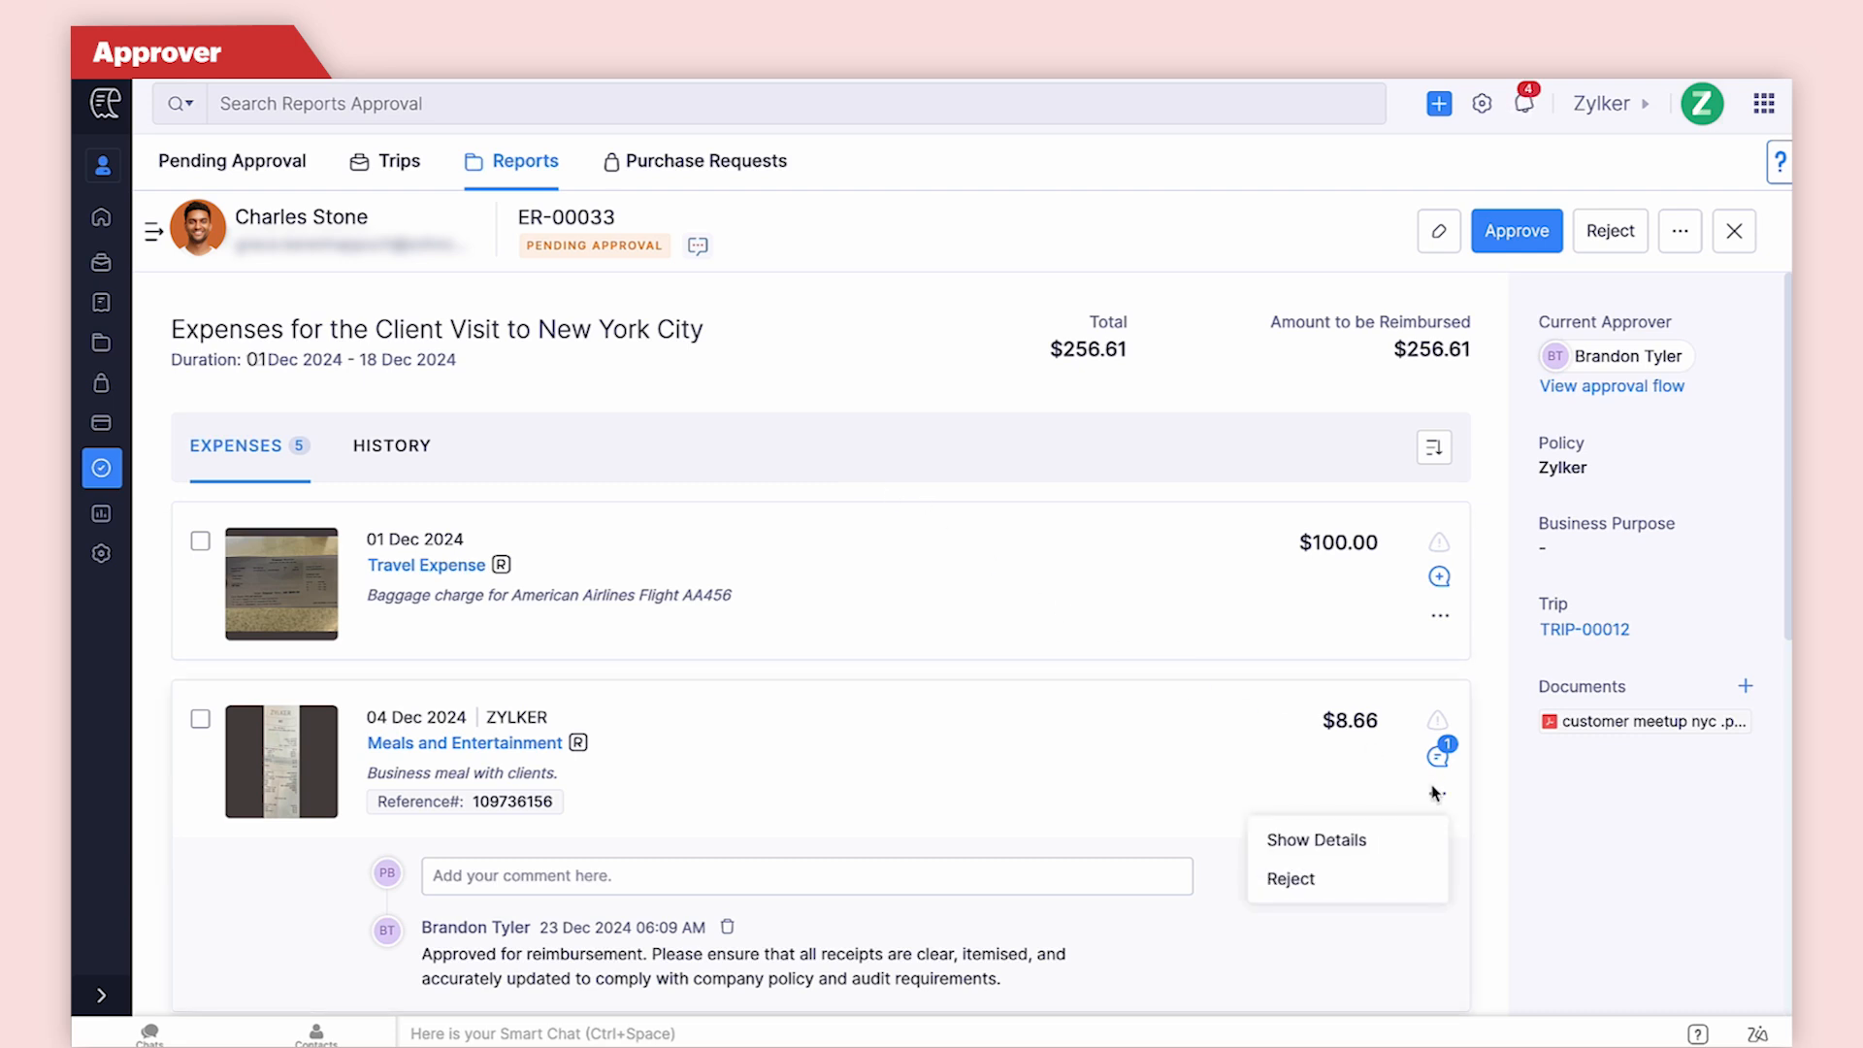
pyautogui.click(1378, 840)
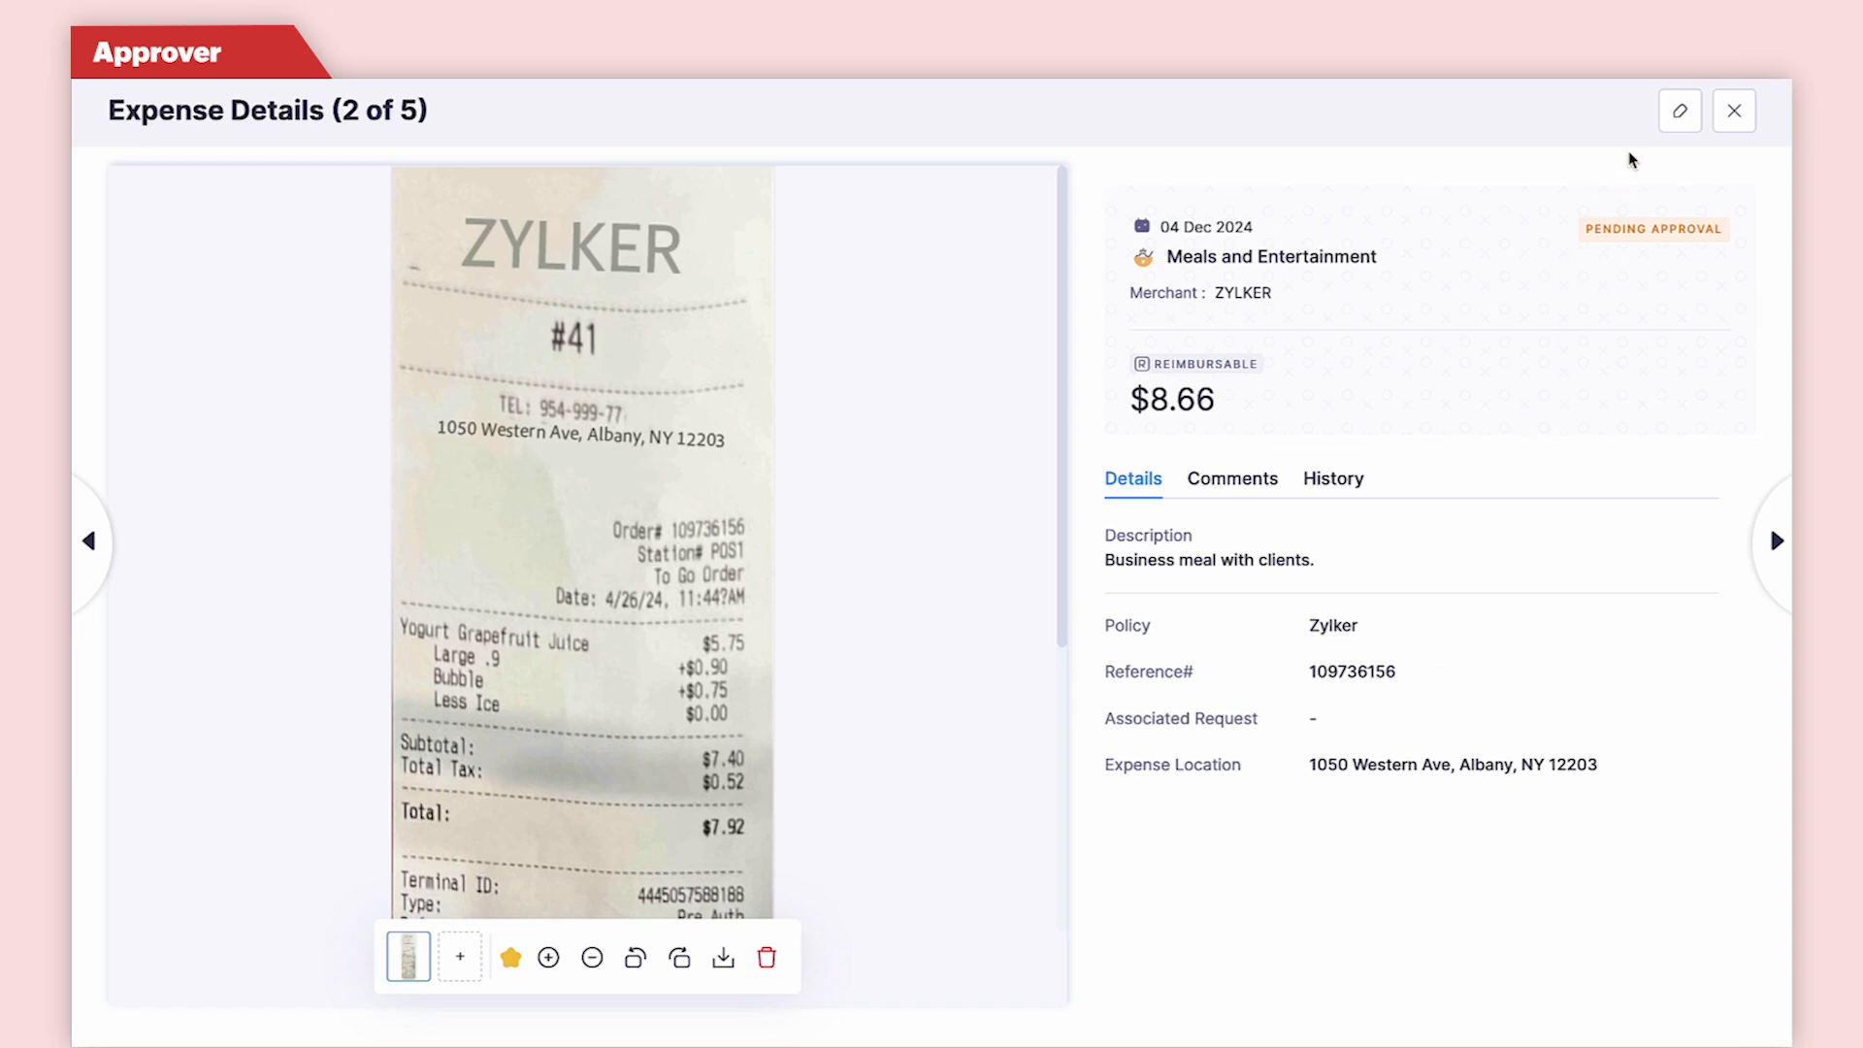
pyautogui.click(1673, 117)
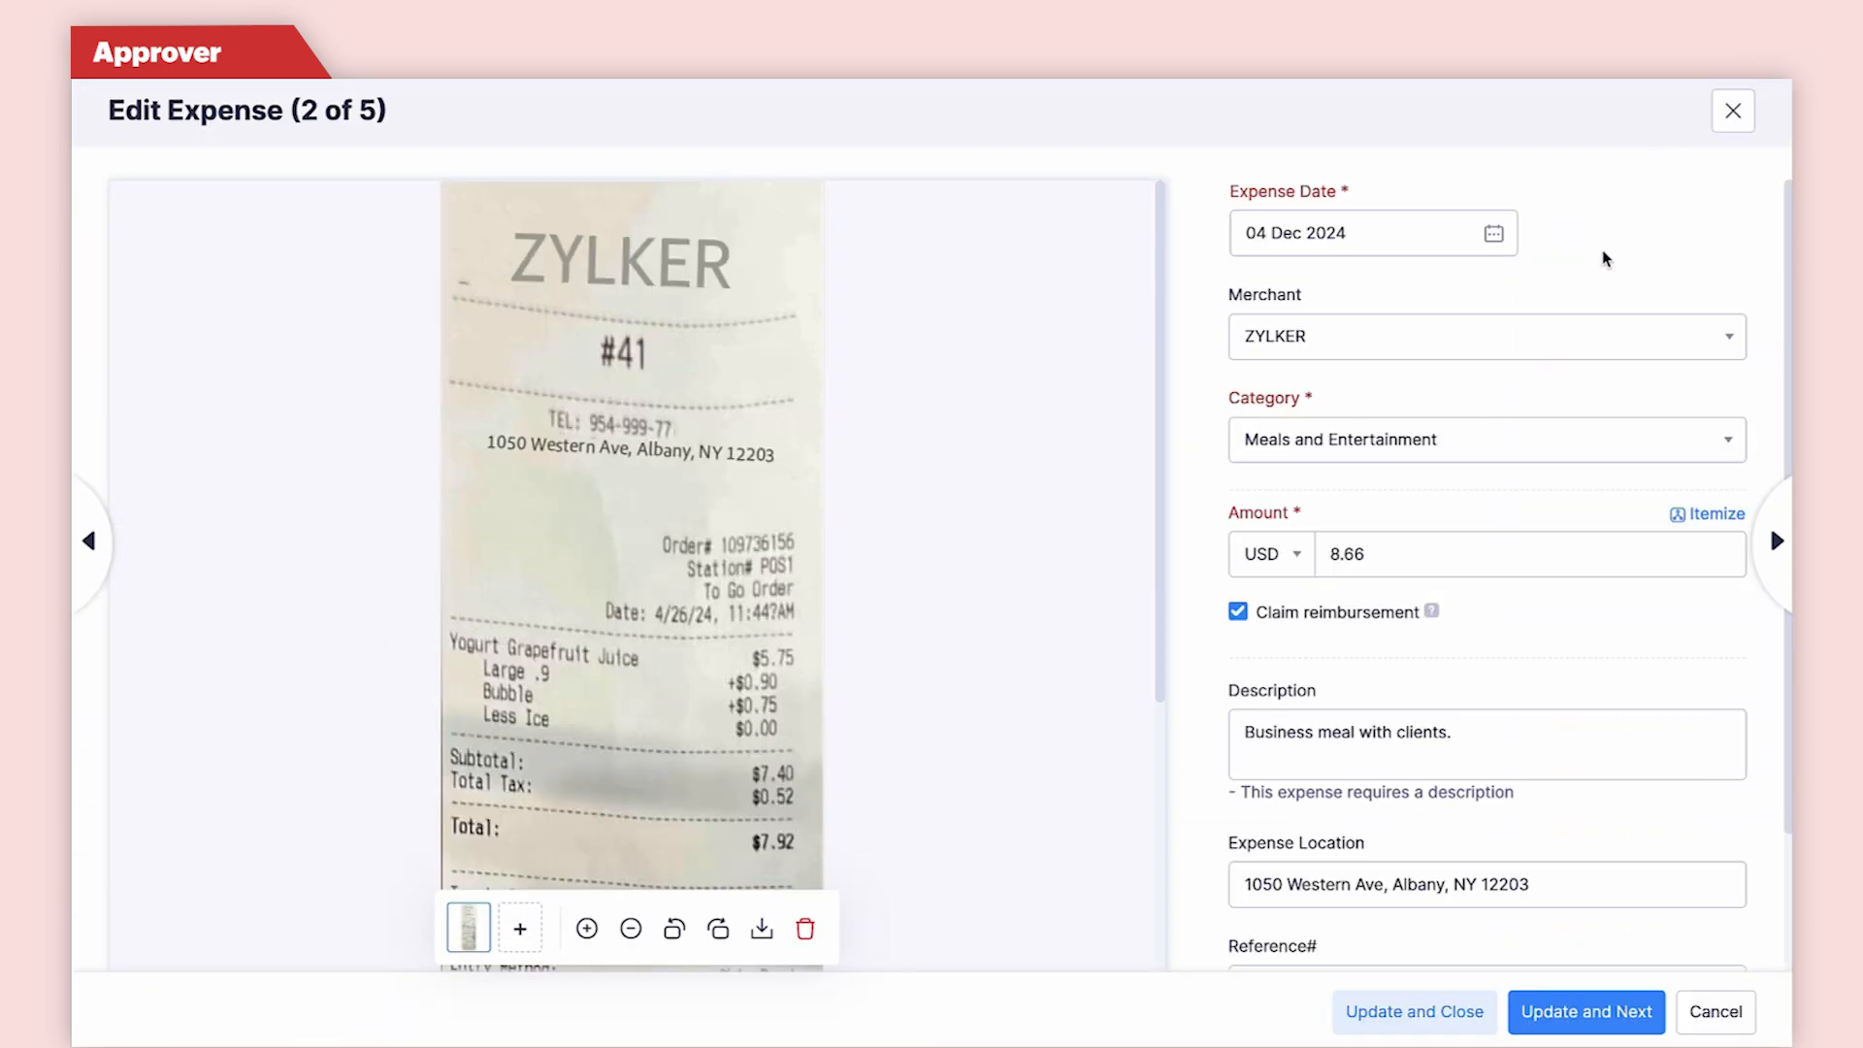
pyautogui.click(1505, 426)
pyautogui.write('per')
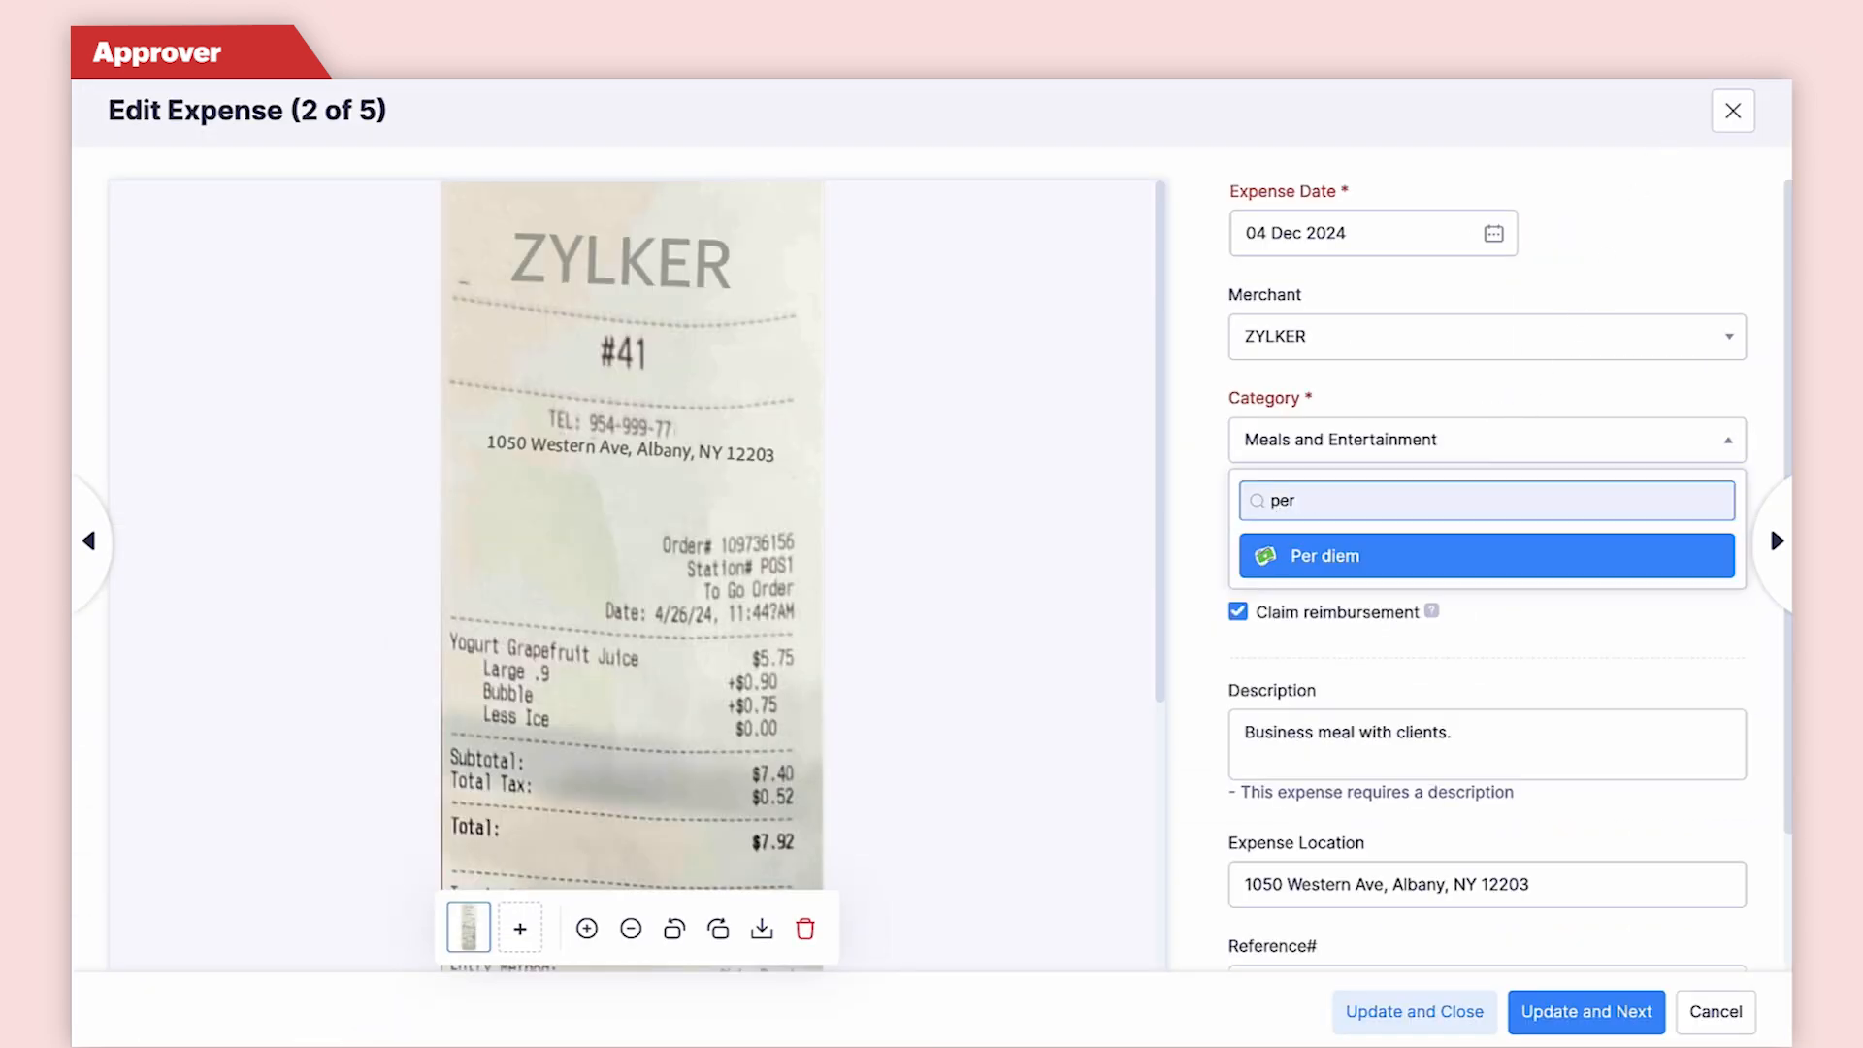
pyautogui.click(1430, 549)
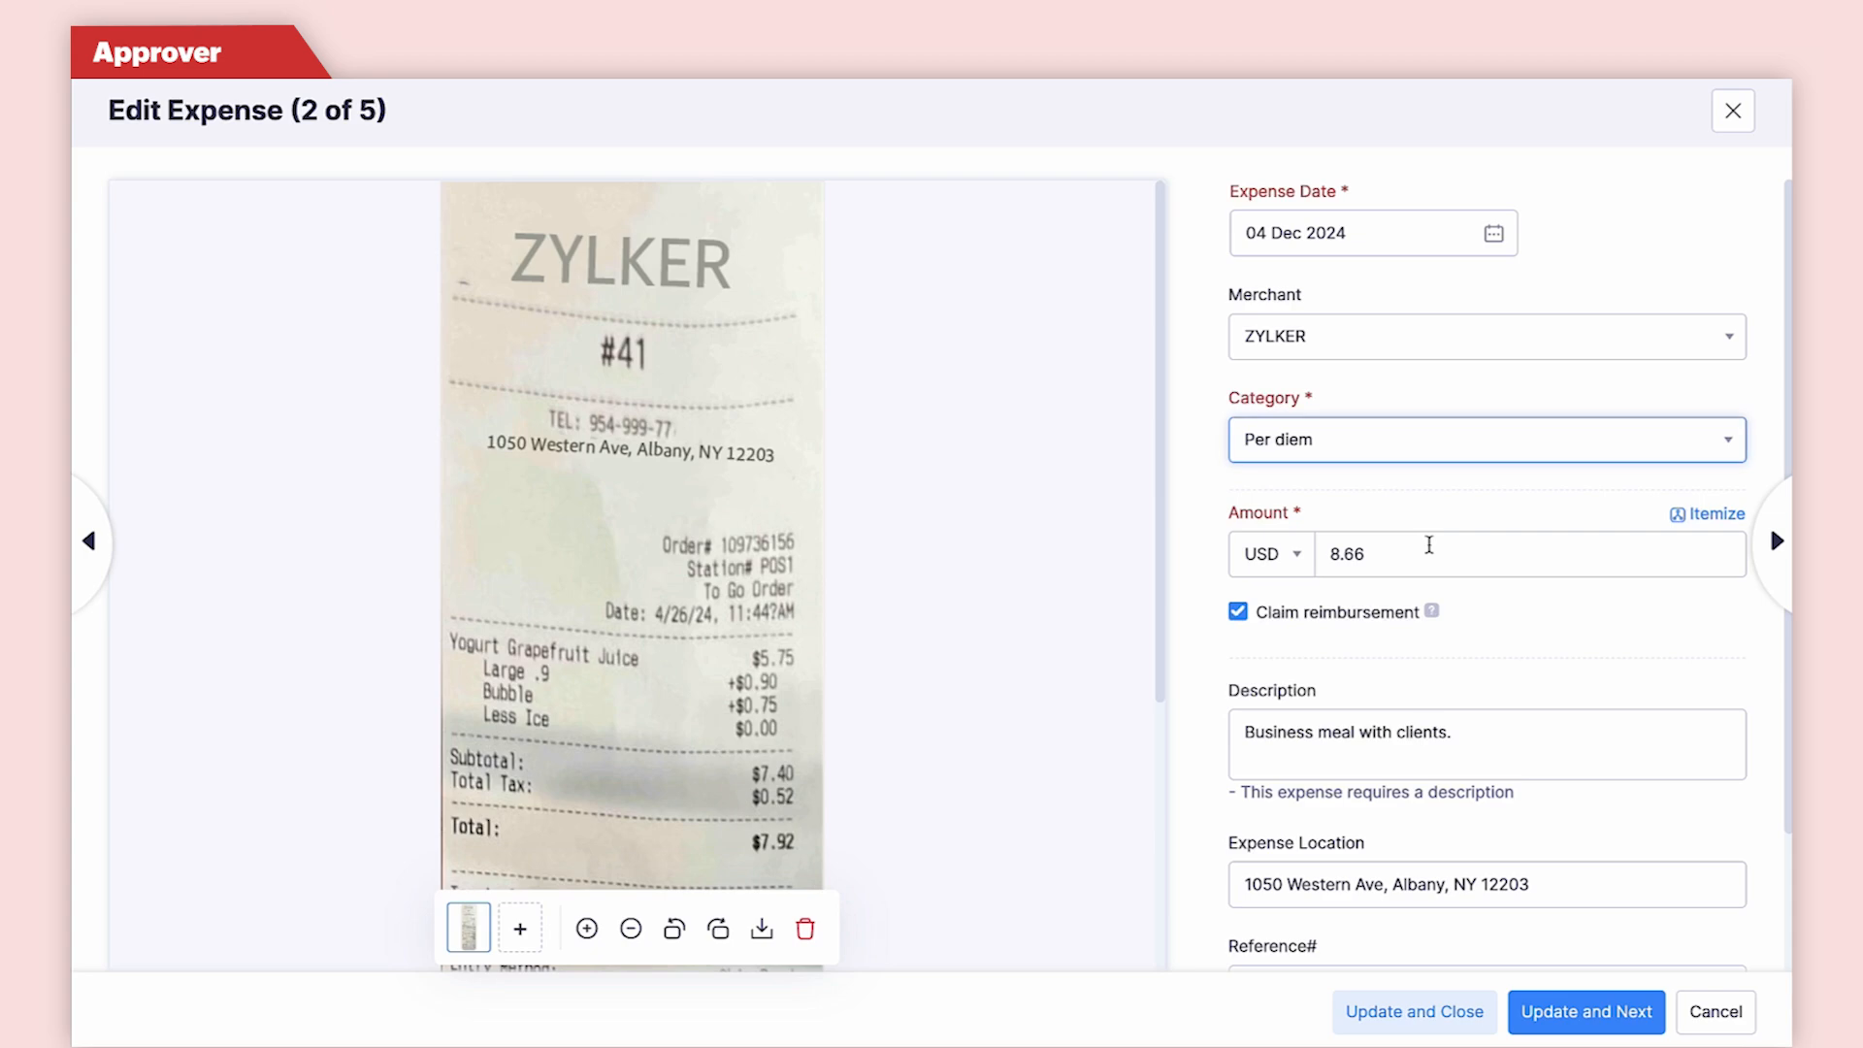
# Save the edited expense with the reason "Updated the category" and have the submitter notified via email.
pyautogui.click(1406, 1006)
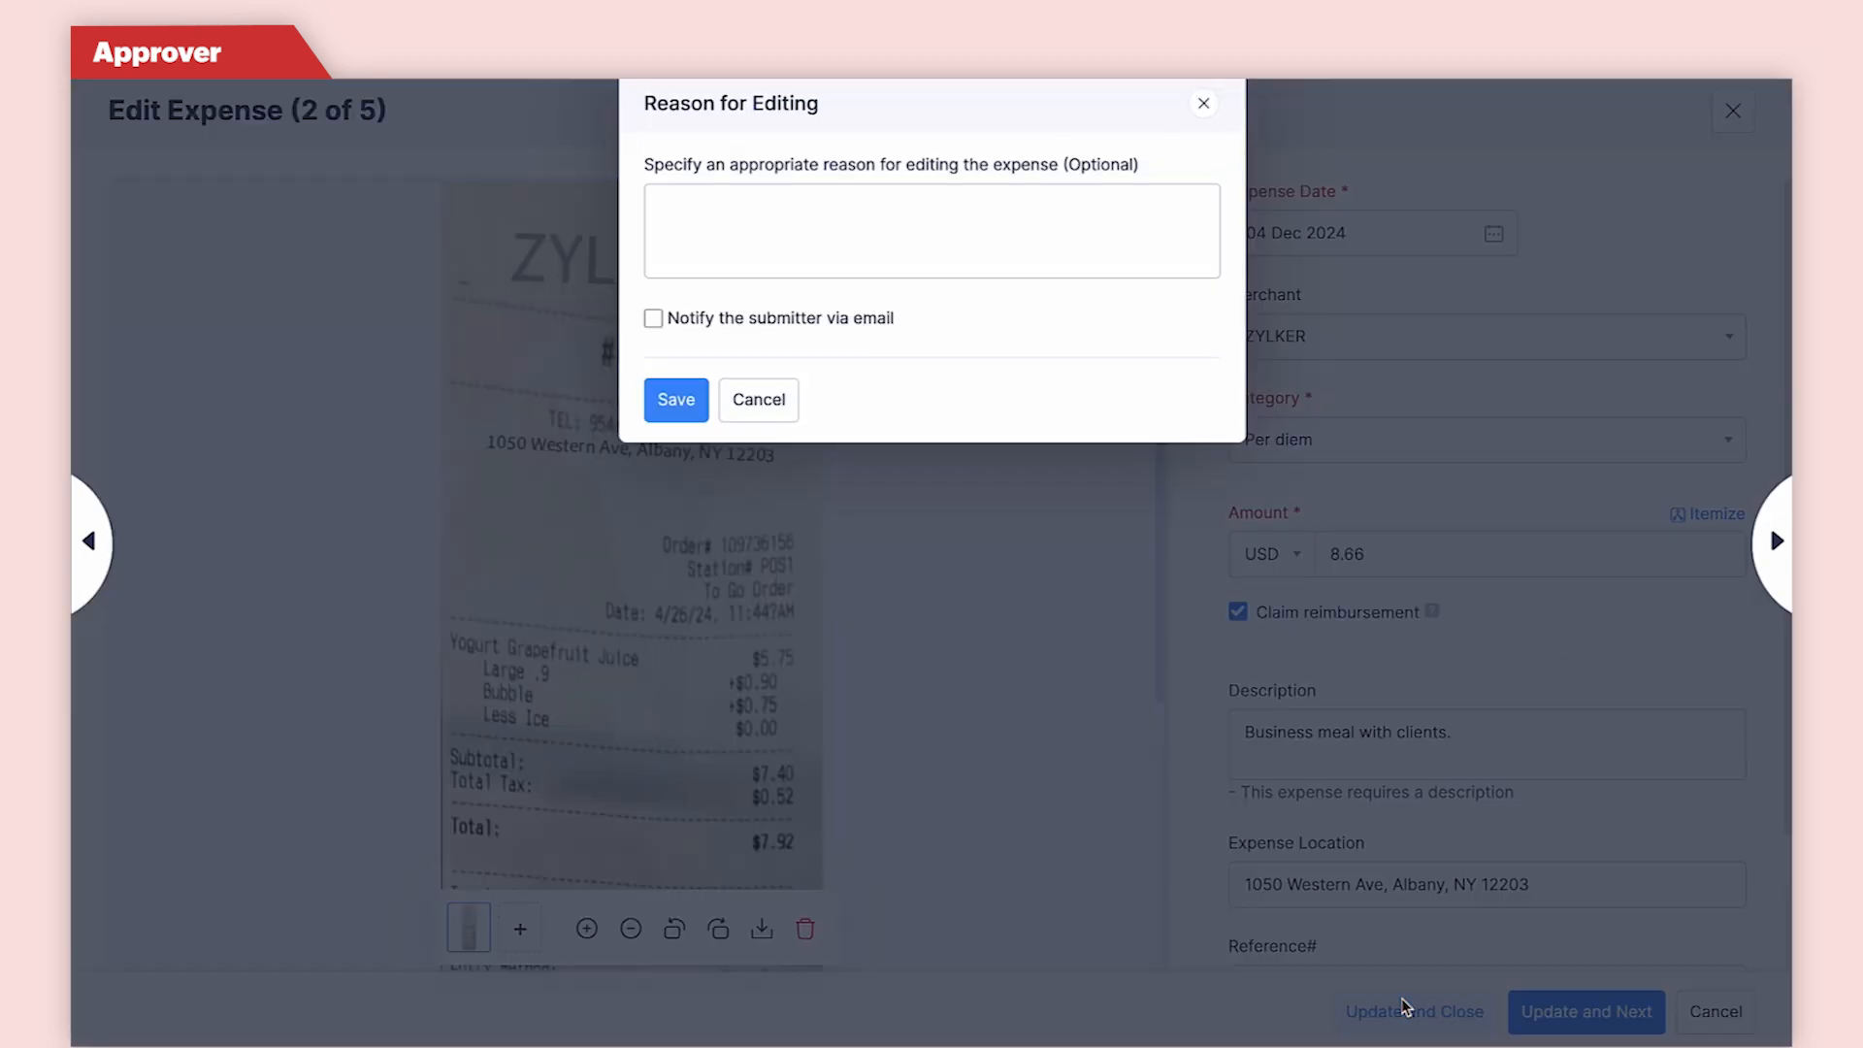
pyautogui.click(1051, 274)
pyautogui.write('Updated the category')
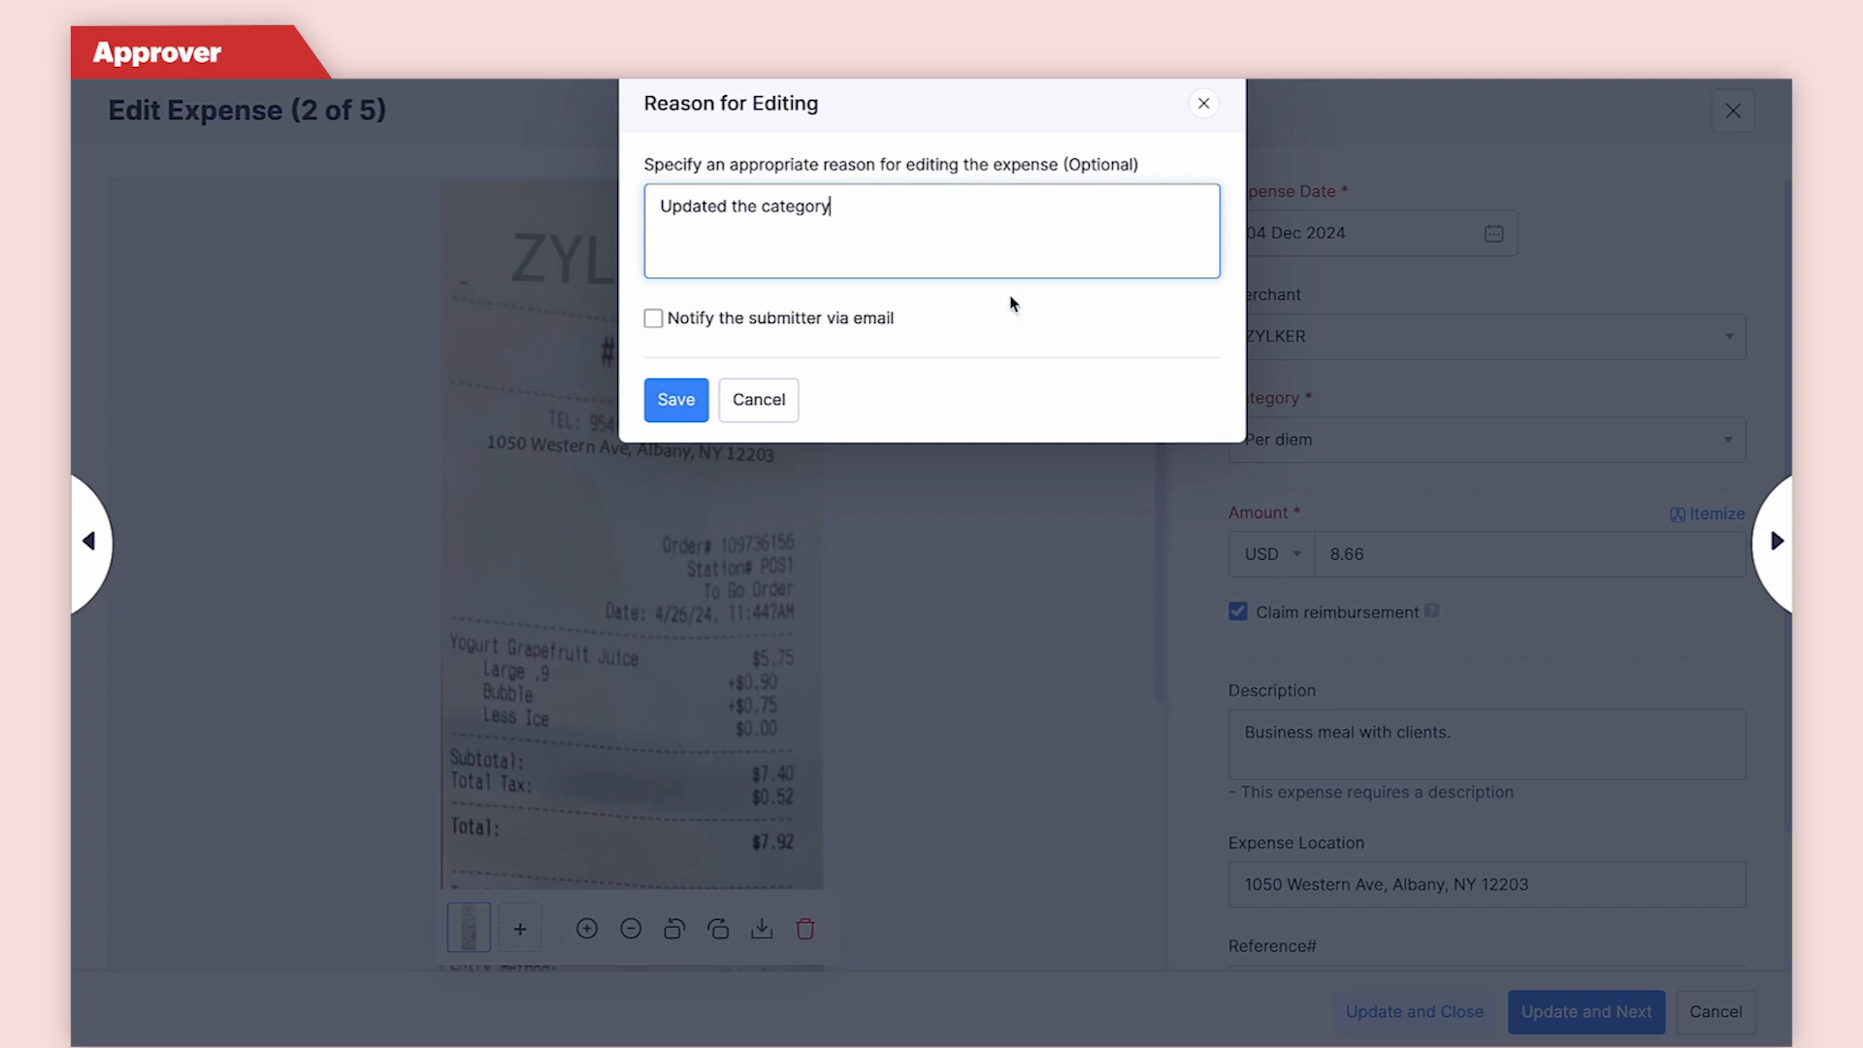
pyautogui.click(881, 330)
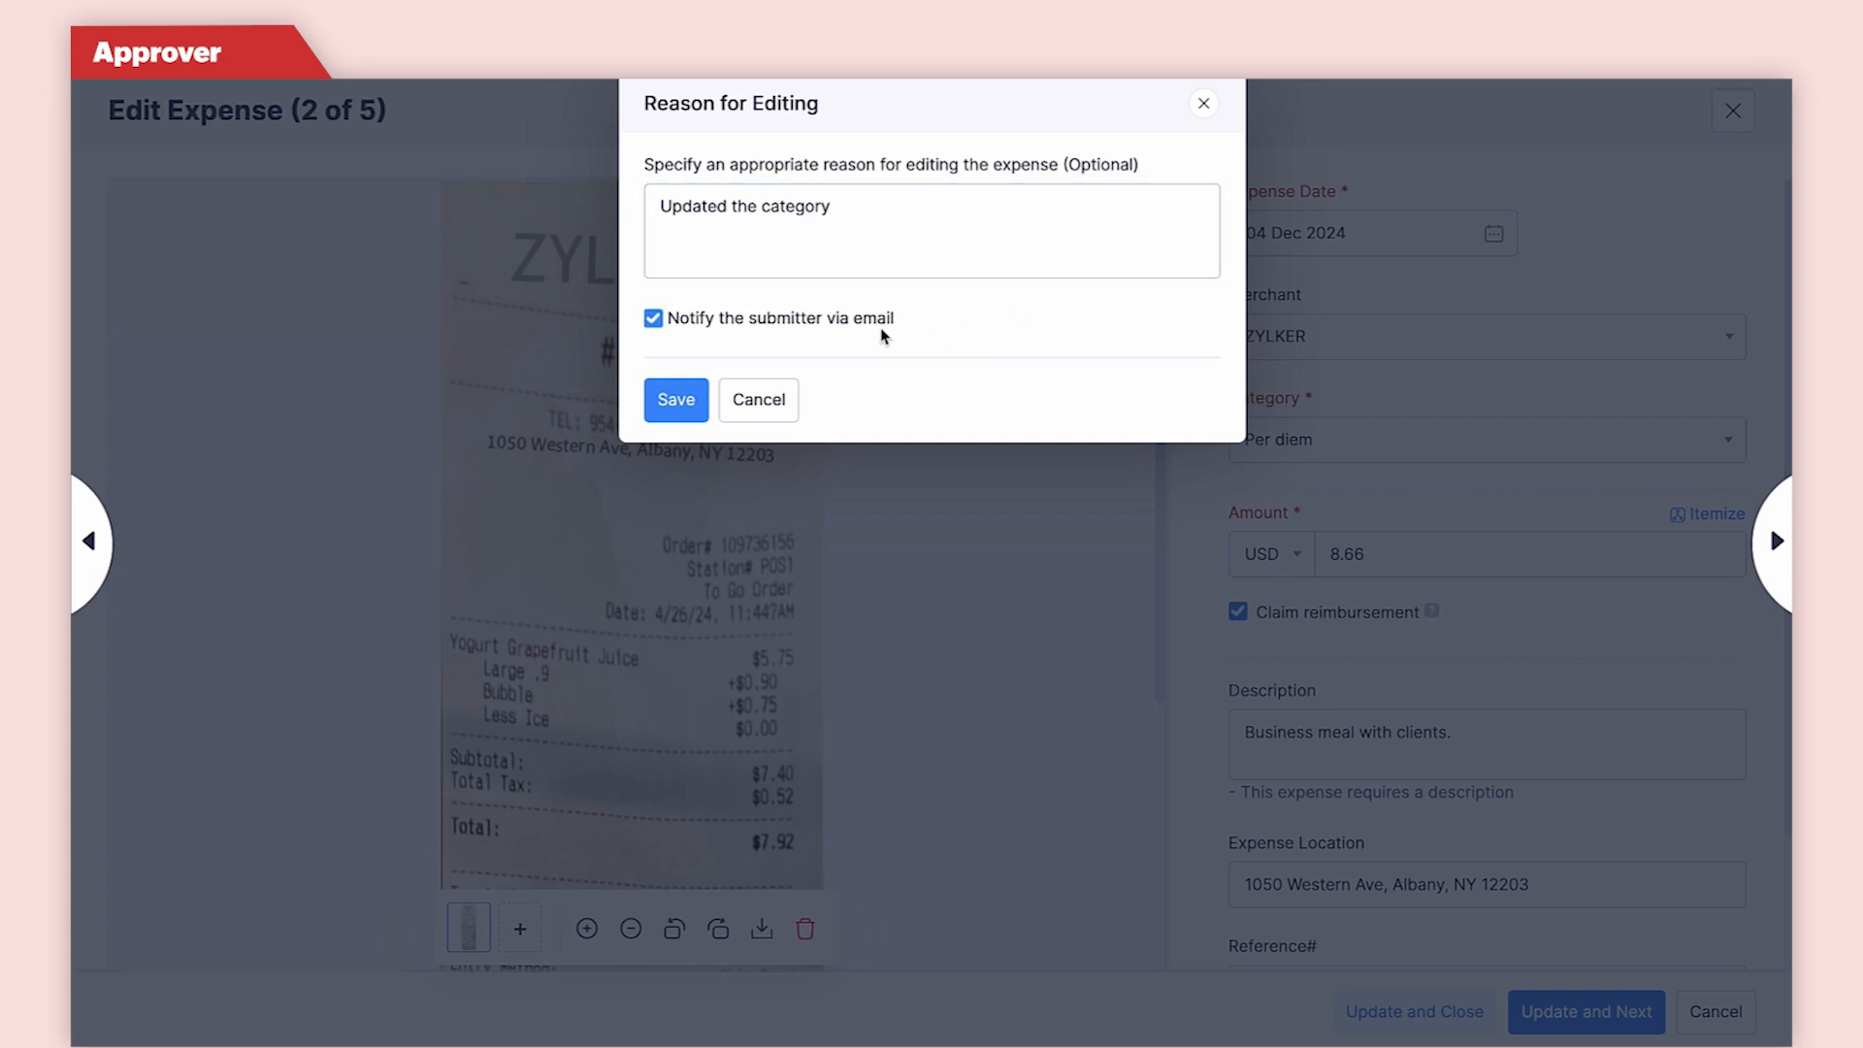
pyautogui.click(689, 415)
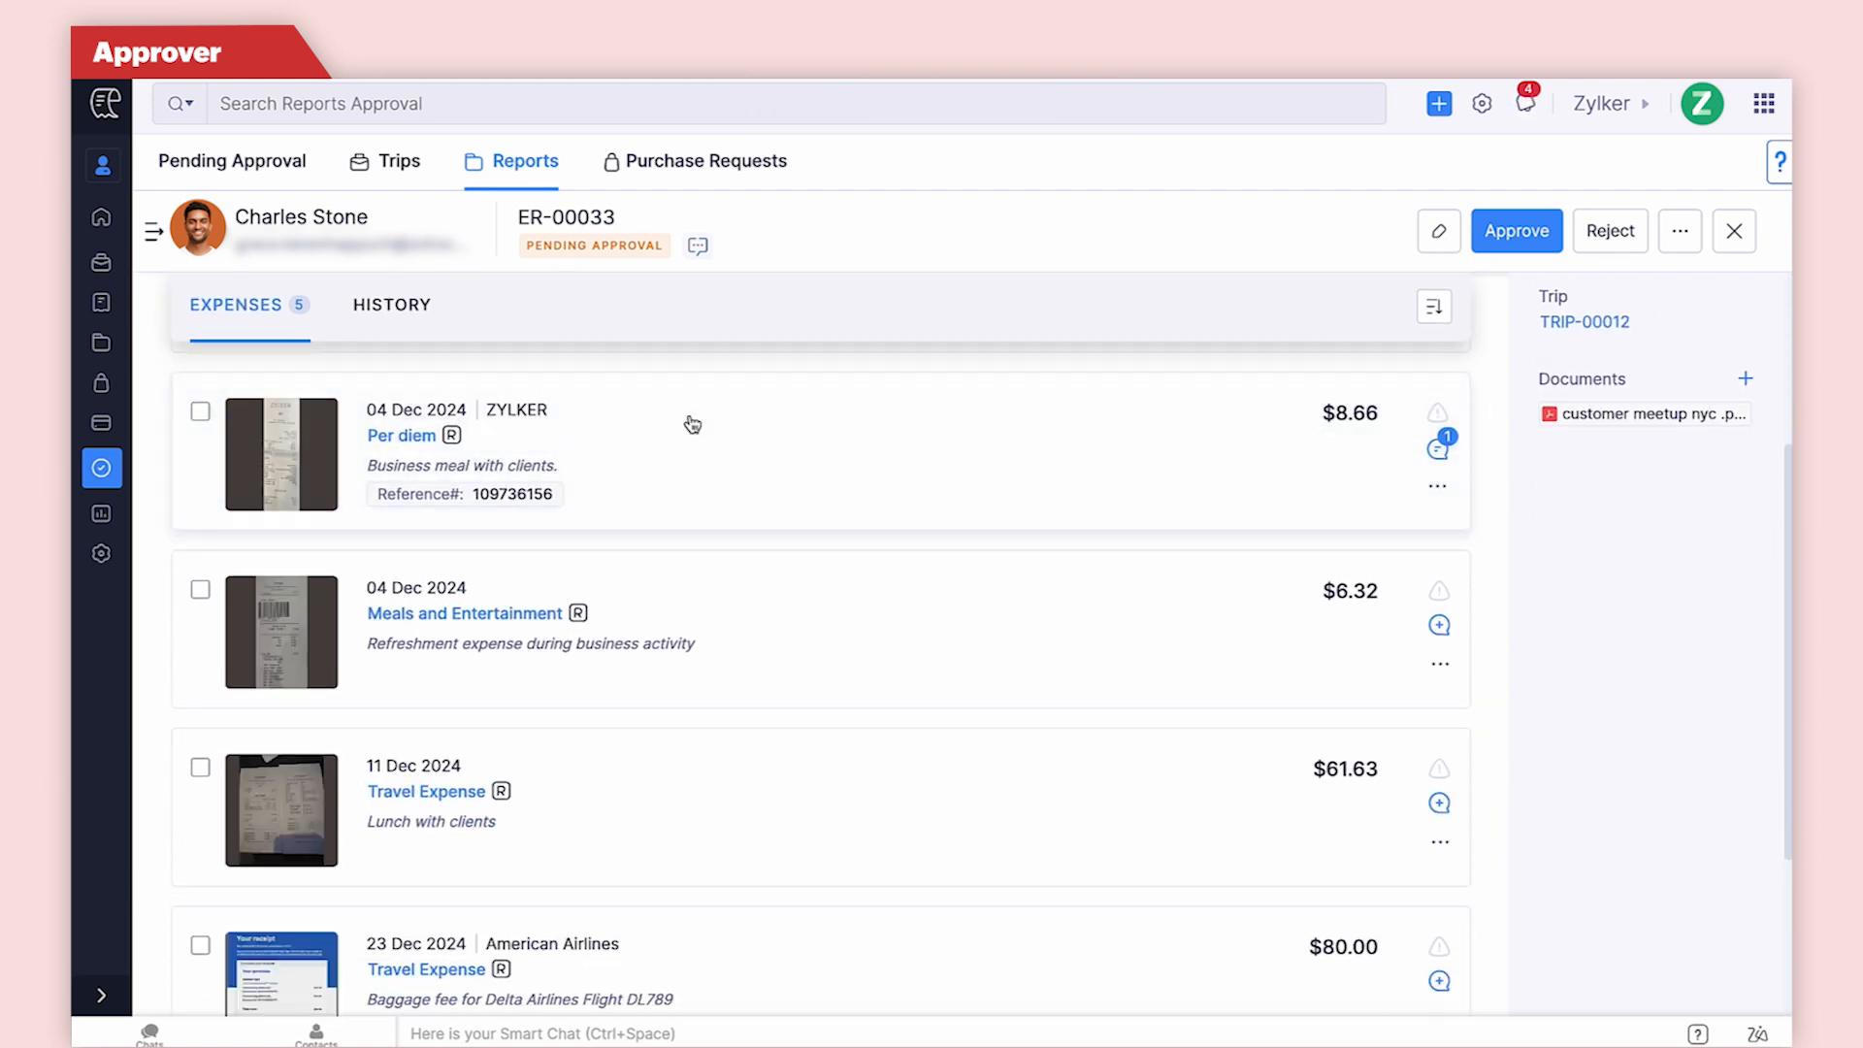
pyautogui.click(1436, 485)
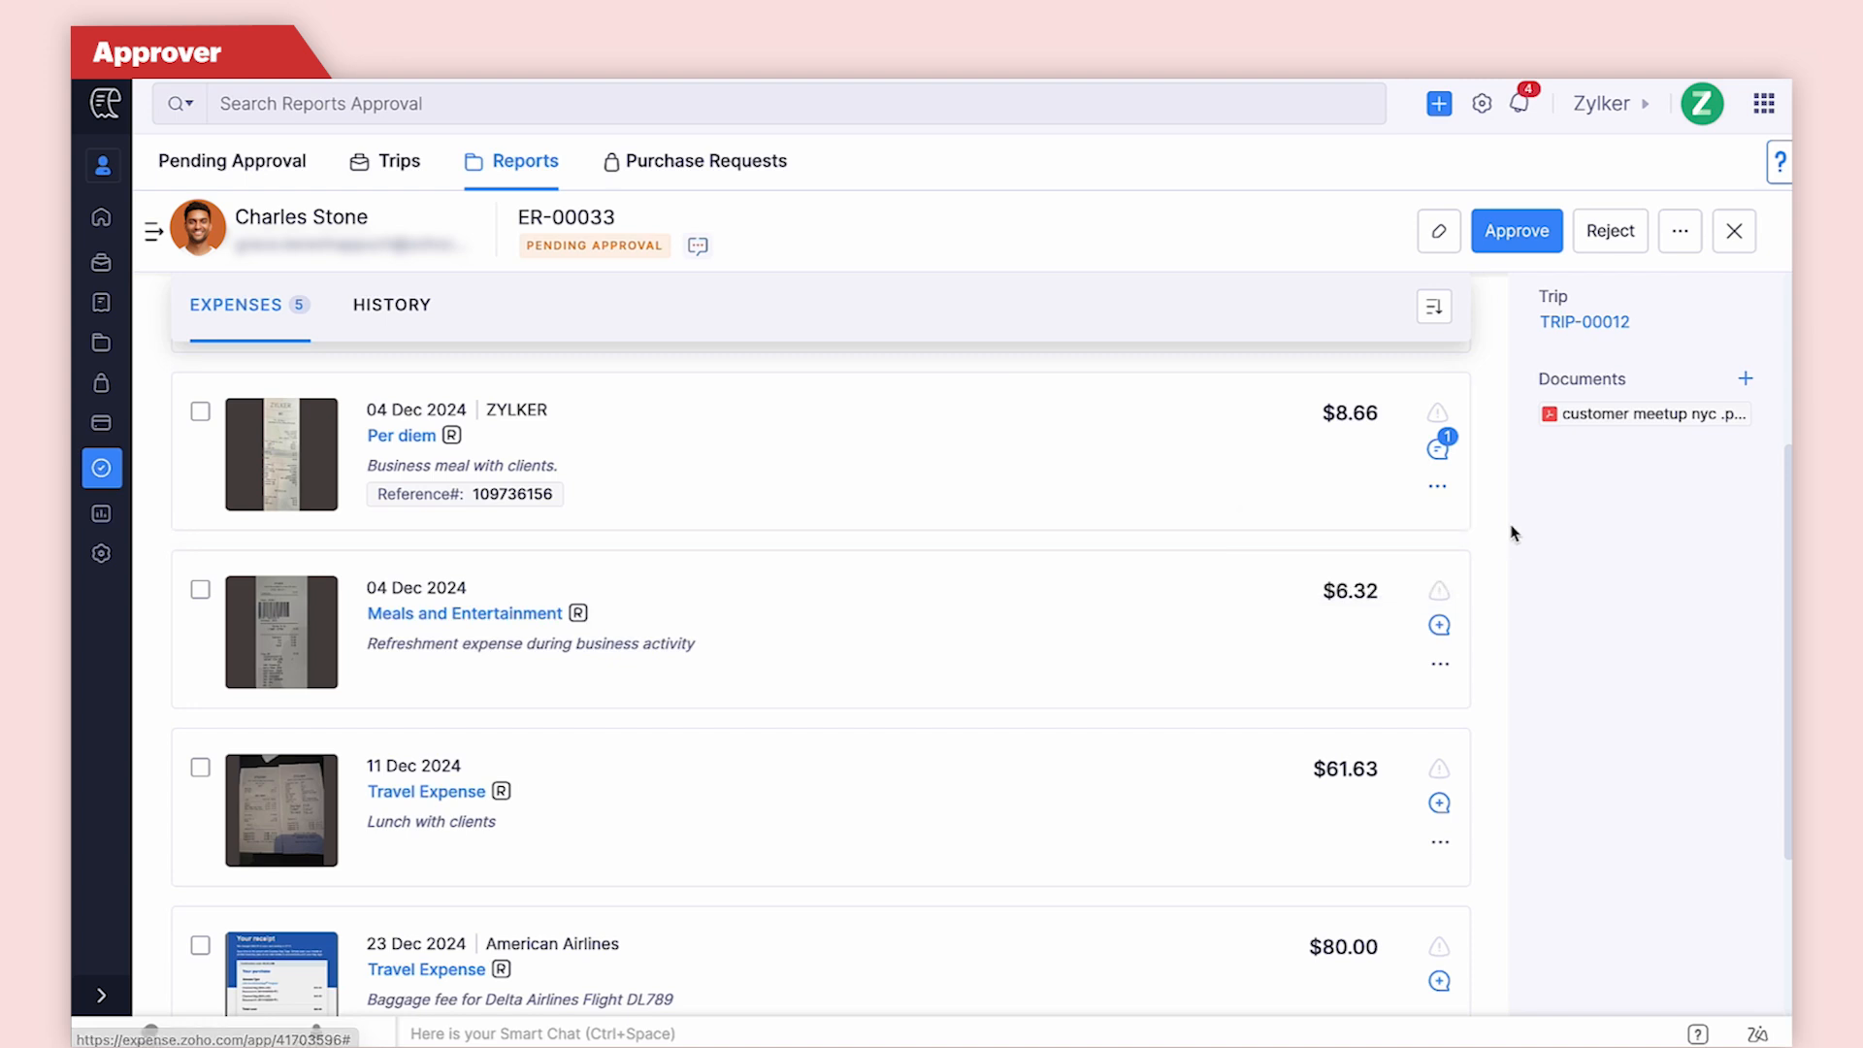
pyautogui.click(1440, 663)
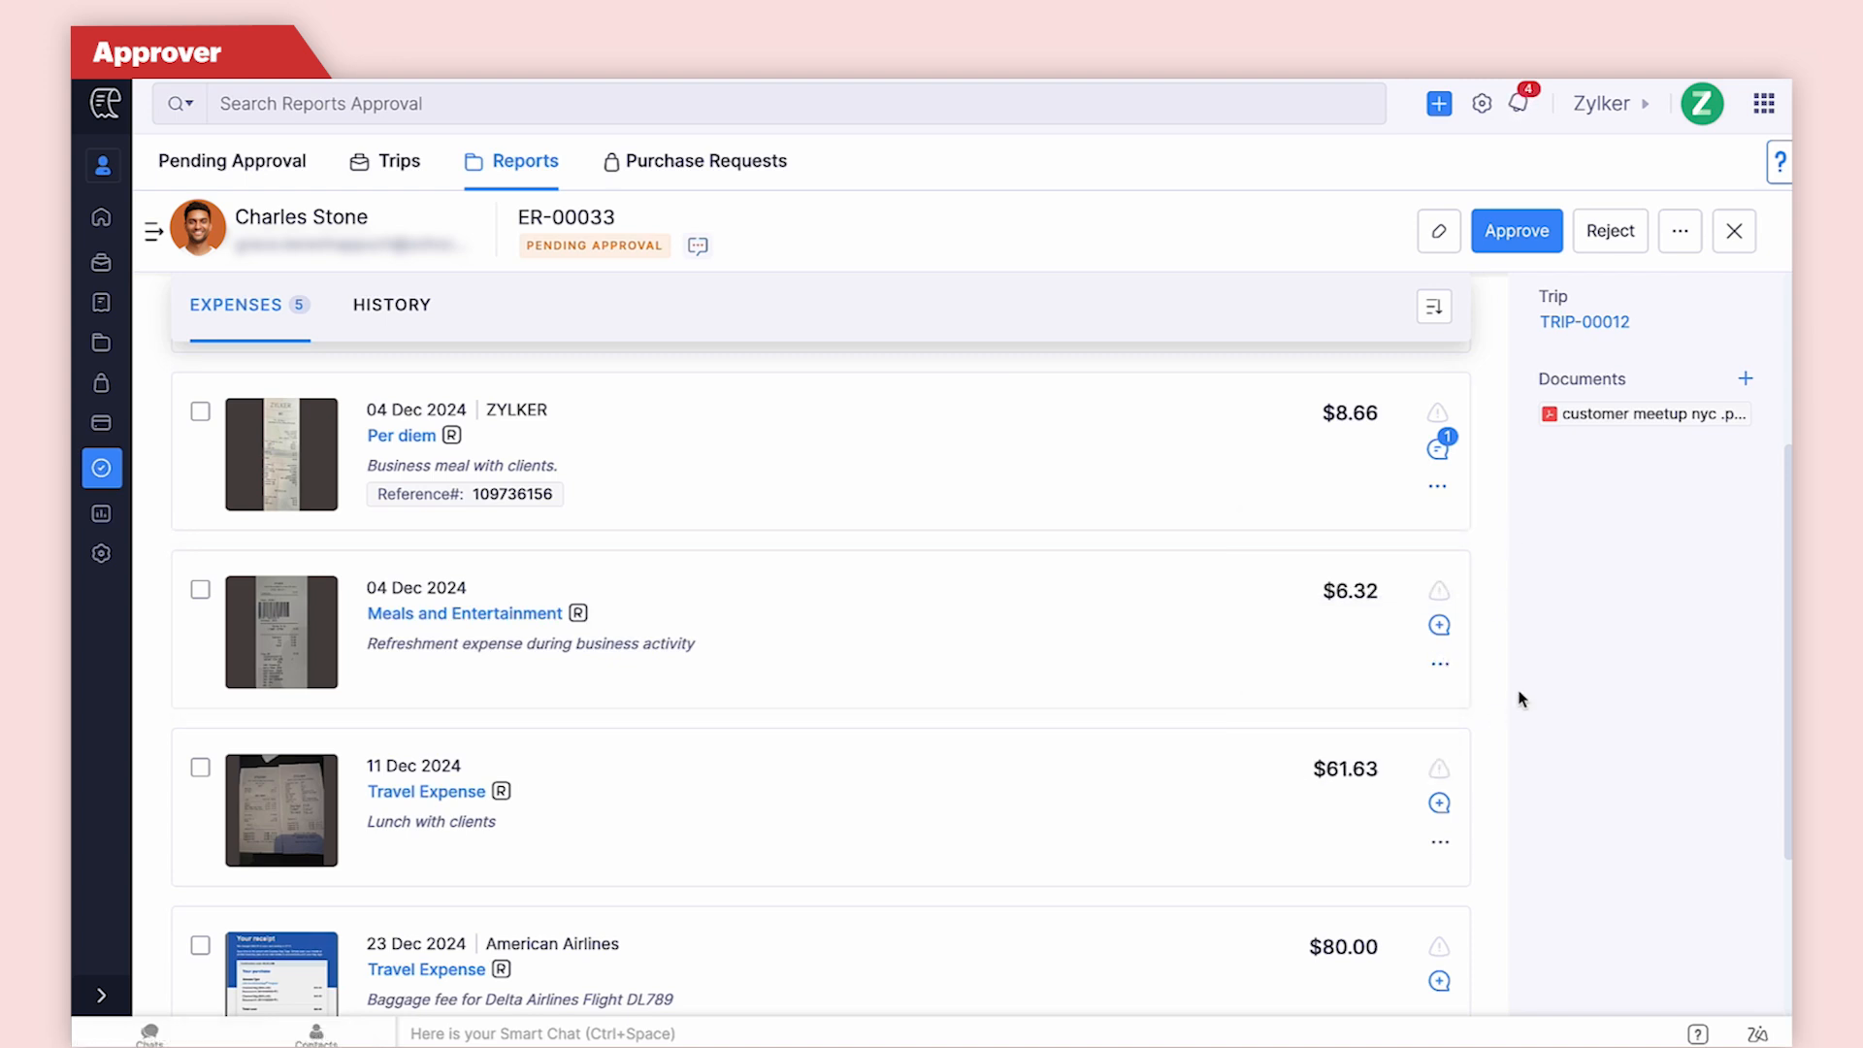
pyautogui.click(1440, 842)
# Approve the New York City client visit report as the approver and check the notifications in the submitter's account.
pyautogui.click(1542, 253)
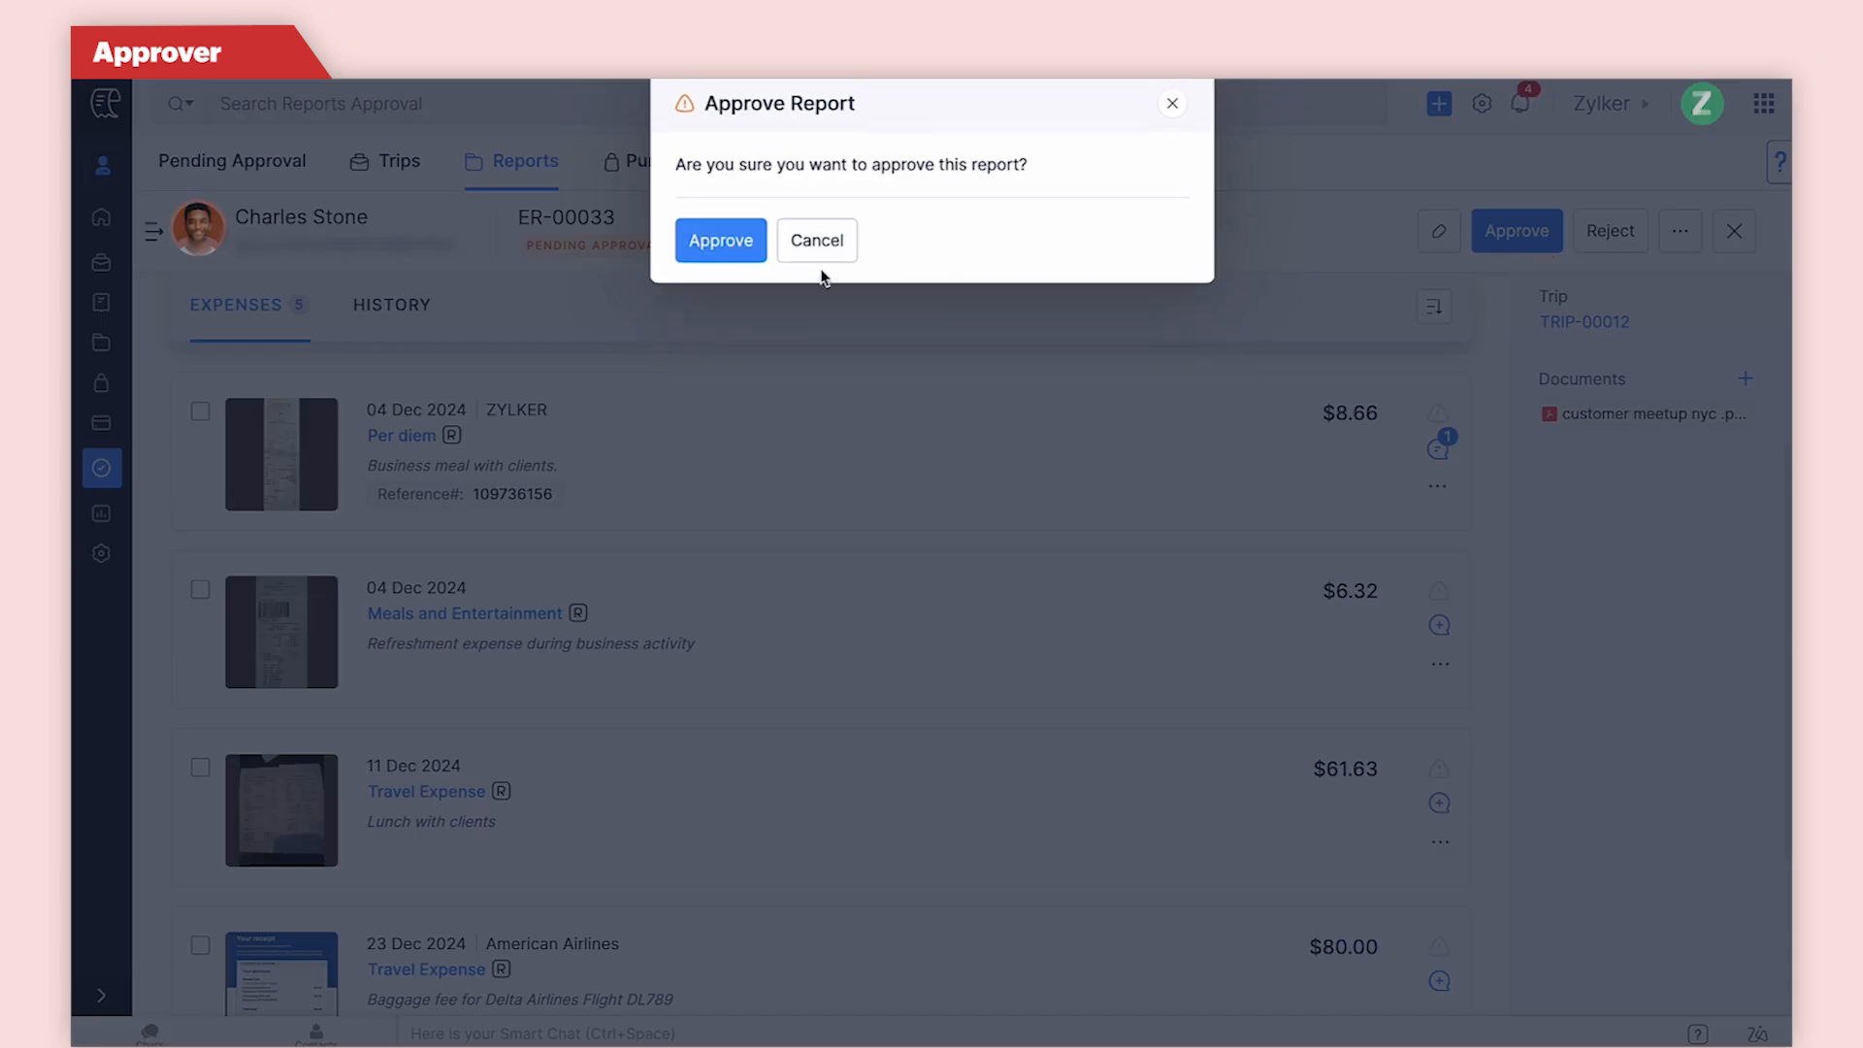
pyautogui.click(752, 255)
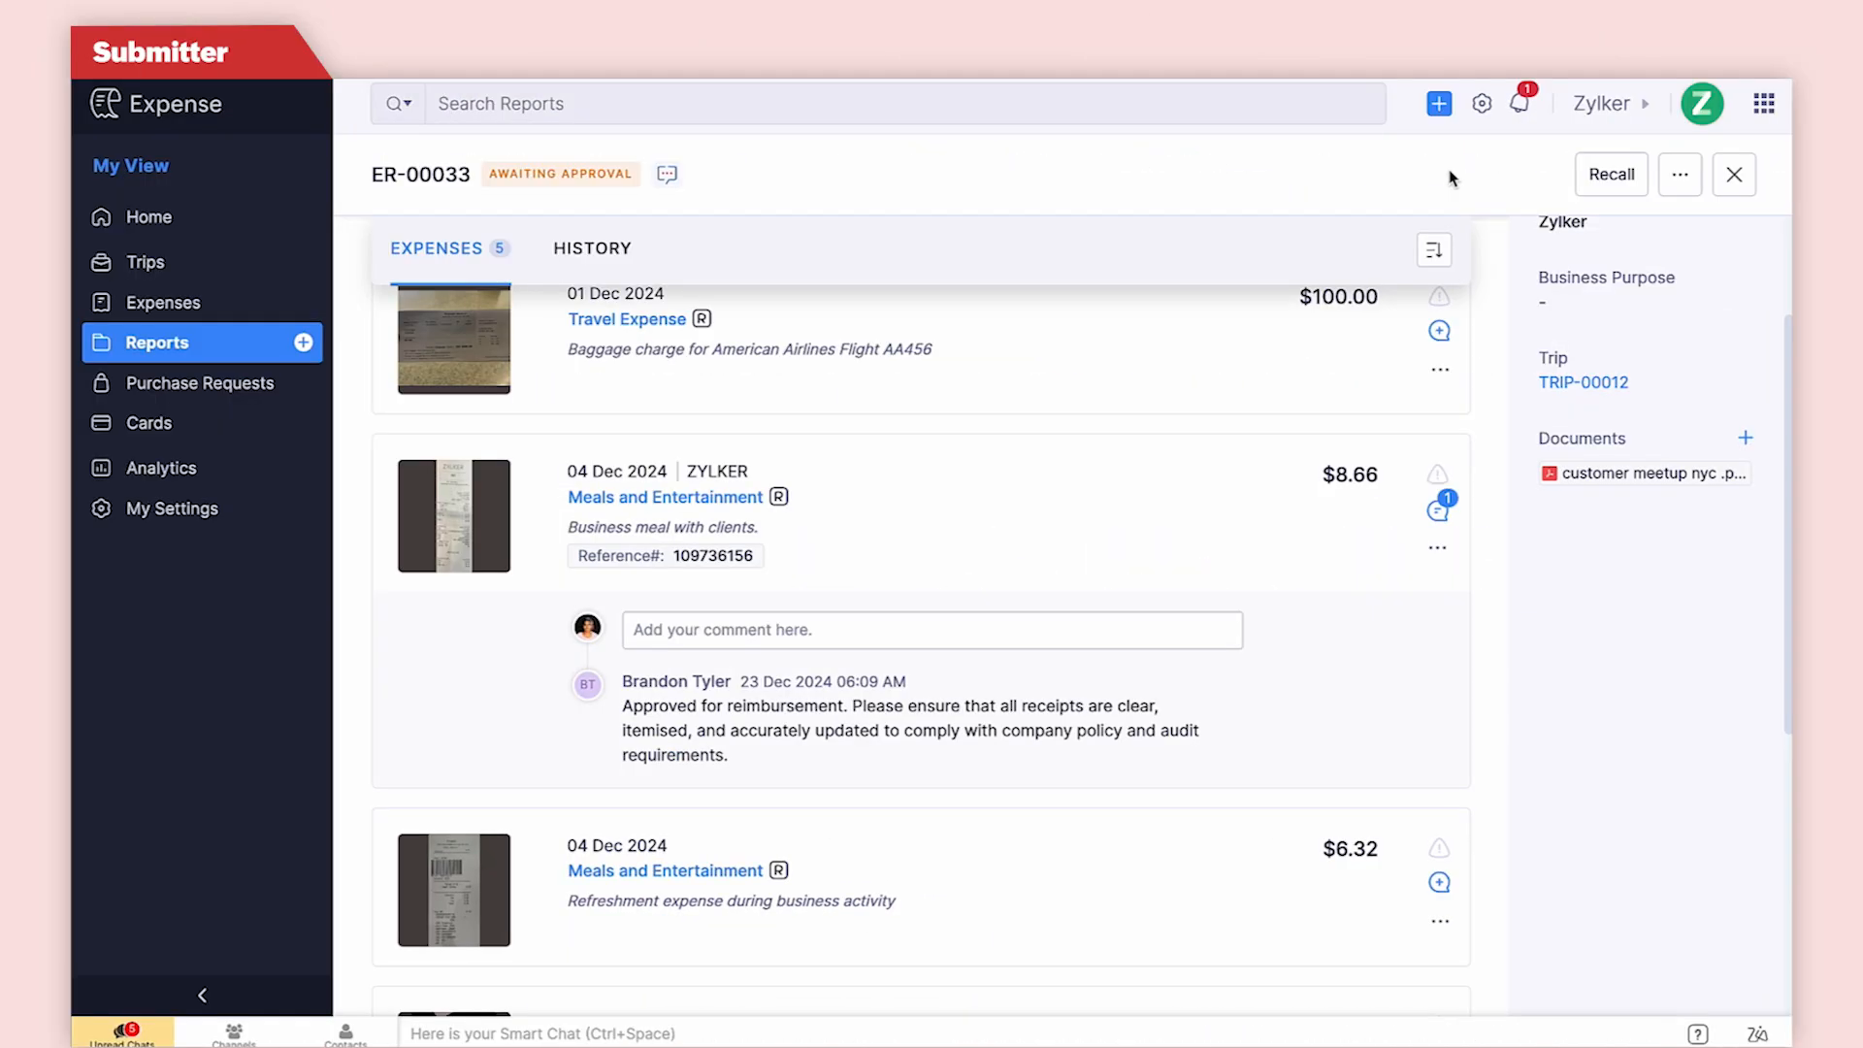
pyautogui.click(1522, 101)
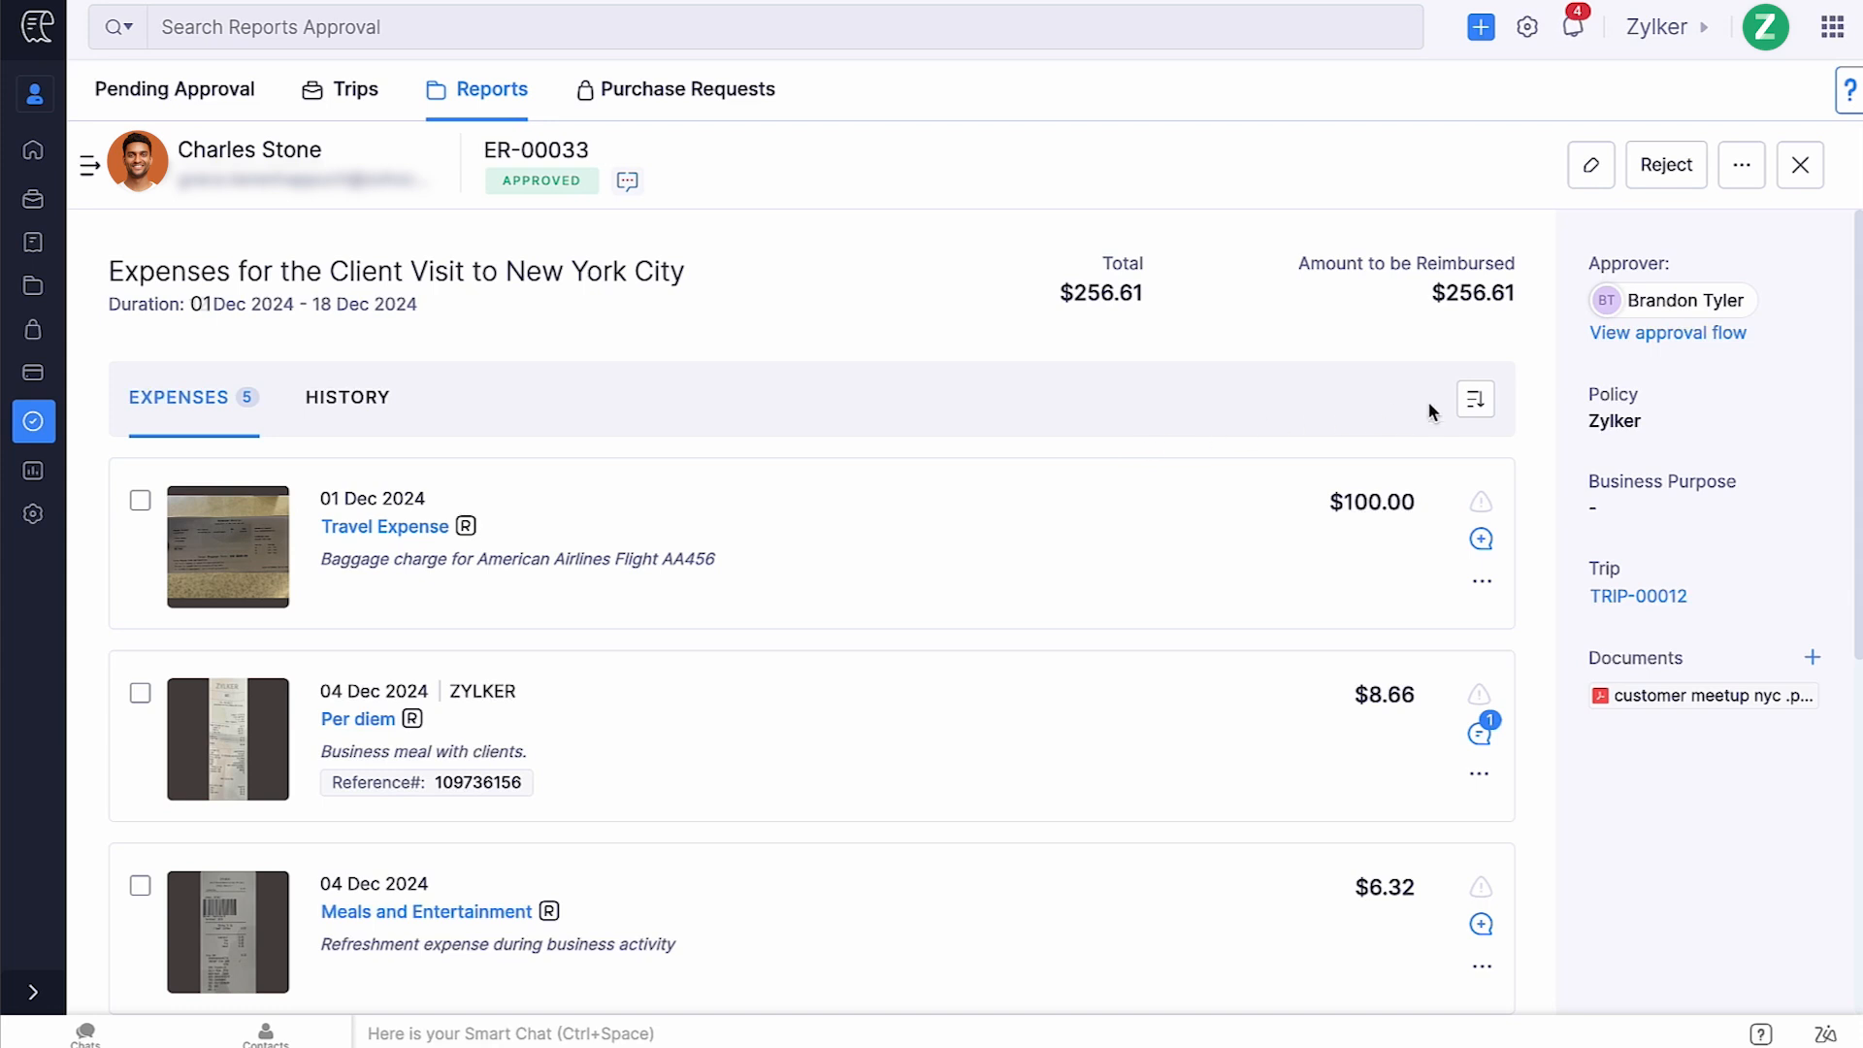
# In the approver's account, check the approved report's options for grouping expenses and view its history.
pyautogui.click(1493, 401)
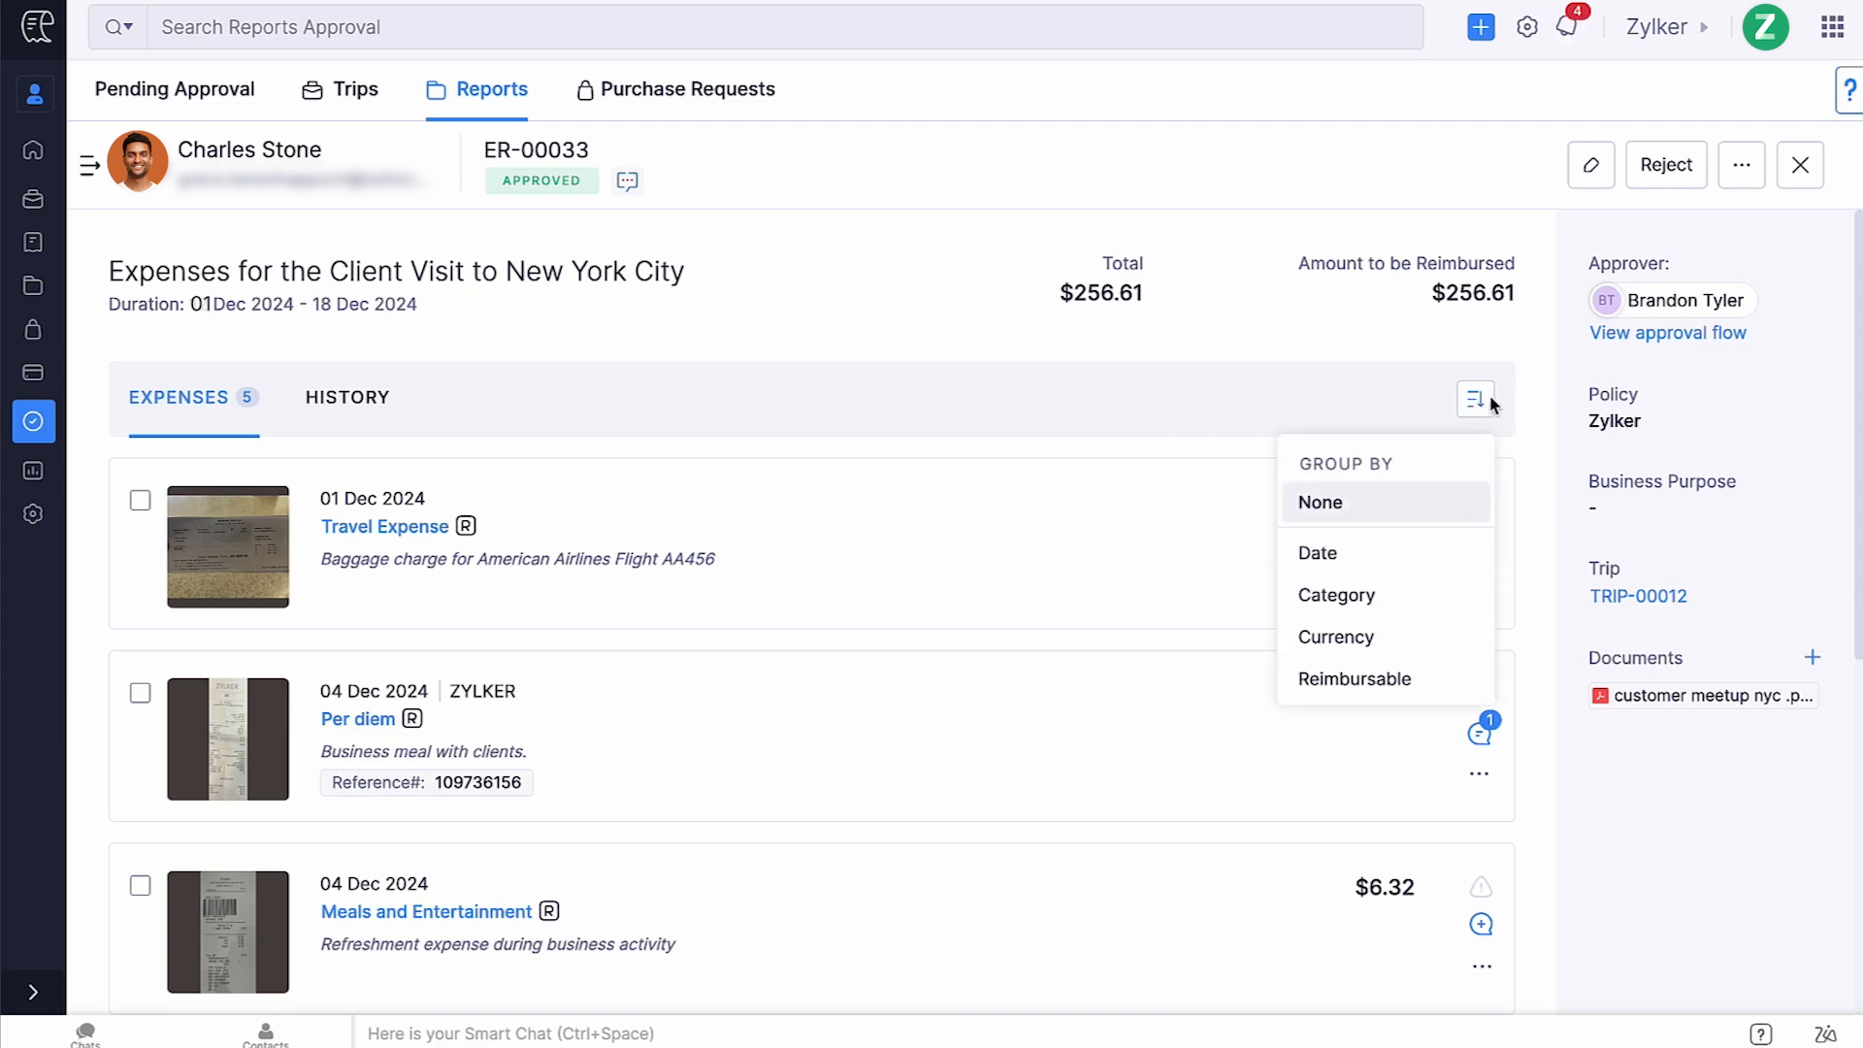
pyautogui.click(1419, 406)
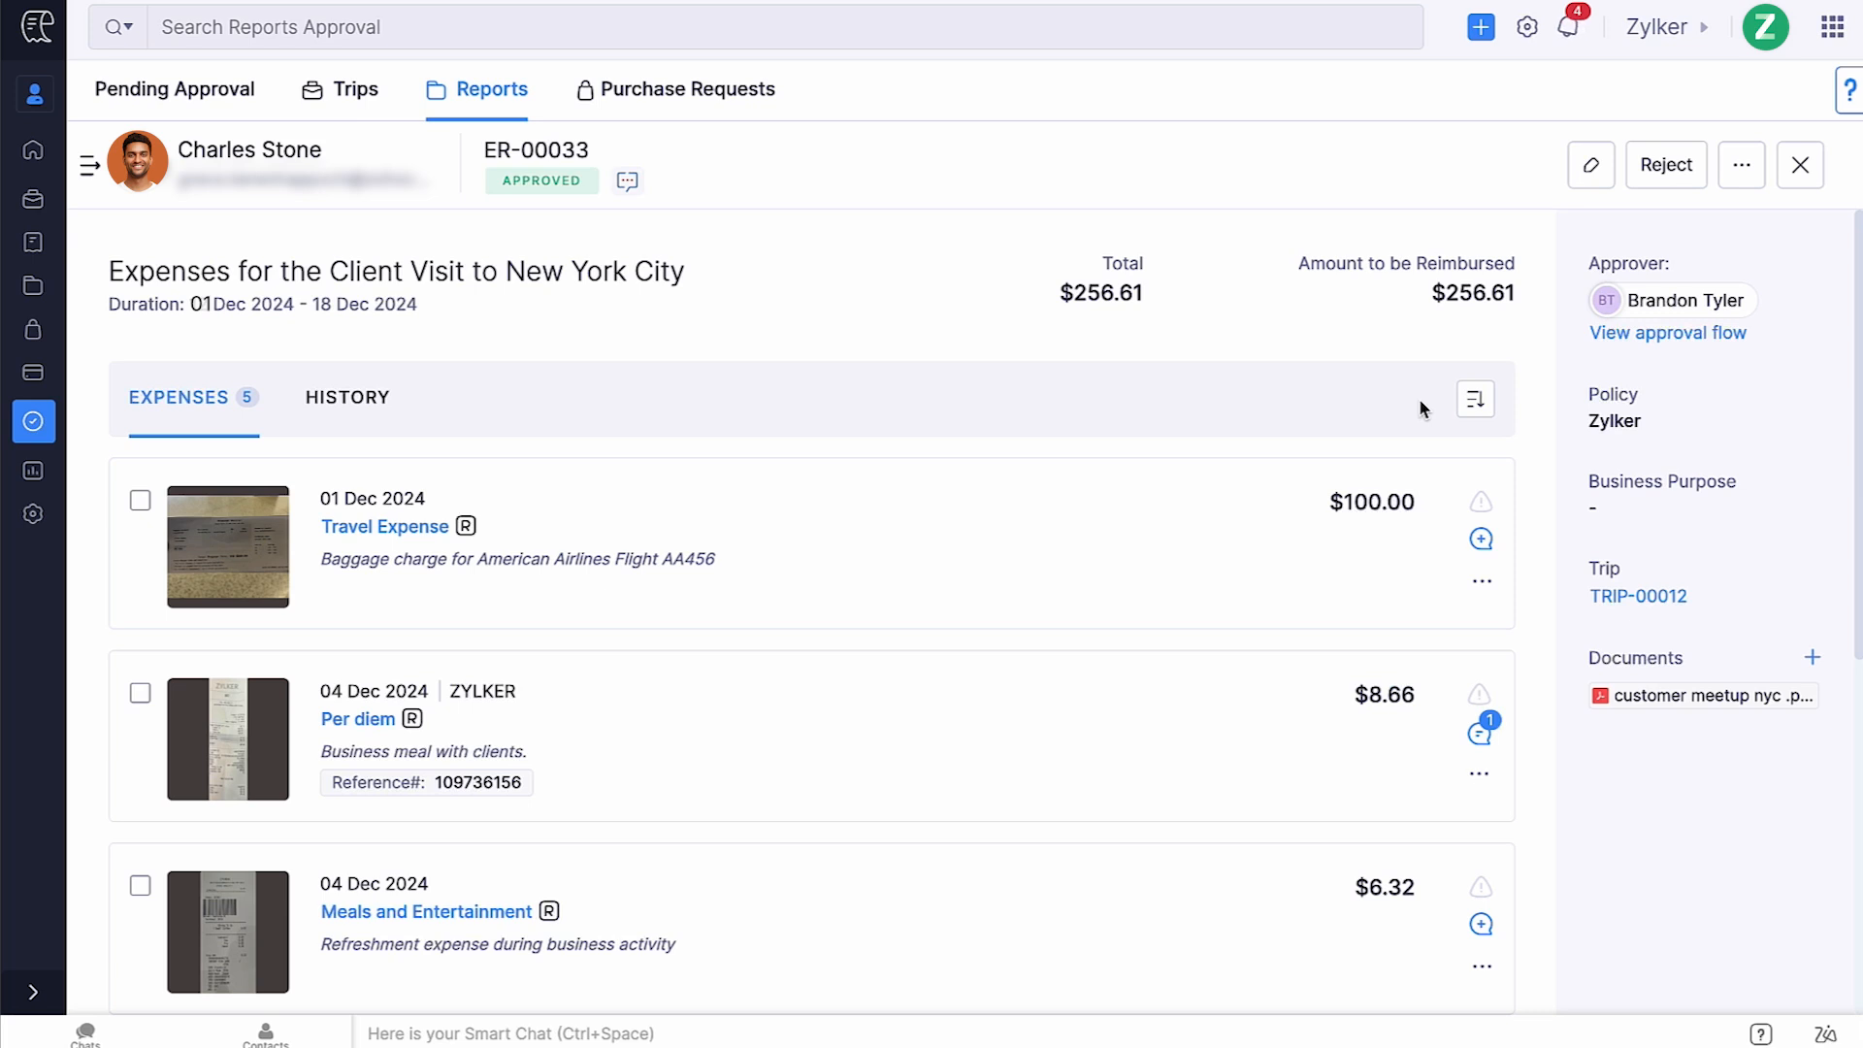
pyautogui.click(336, 429)
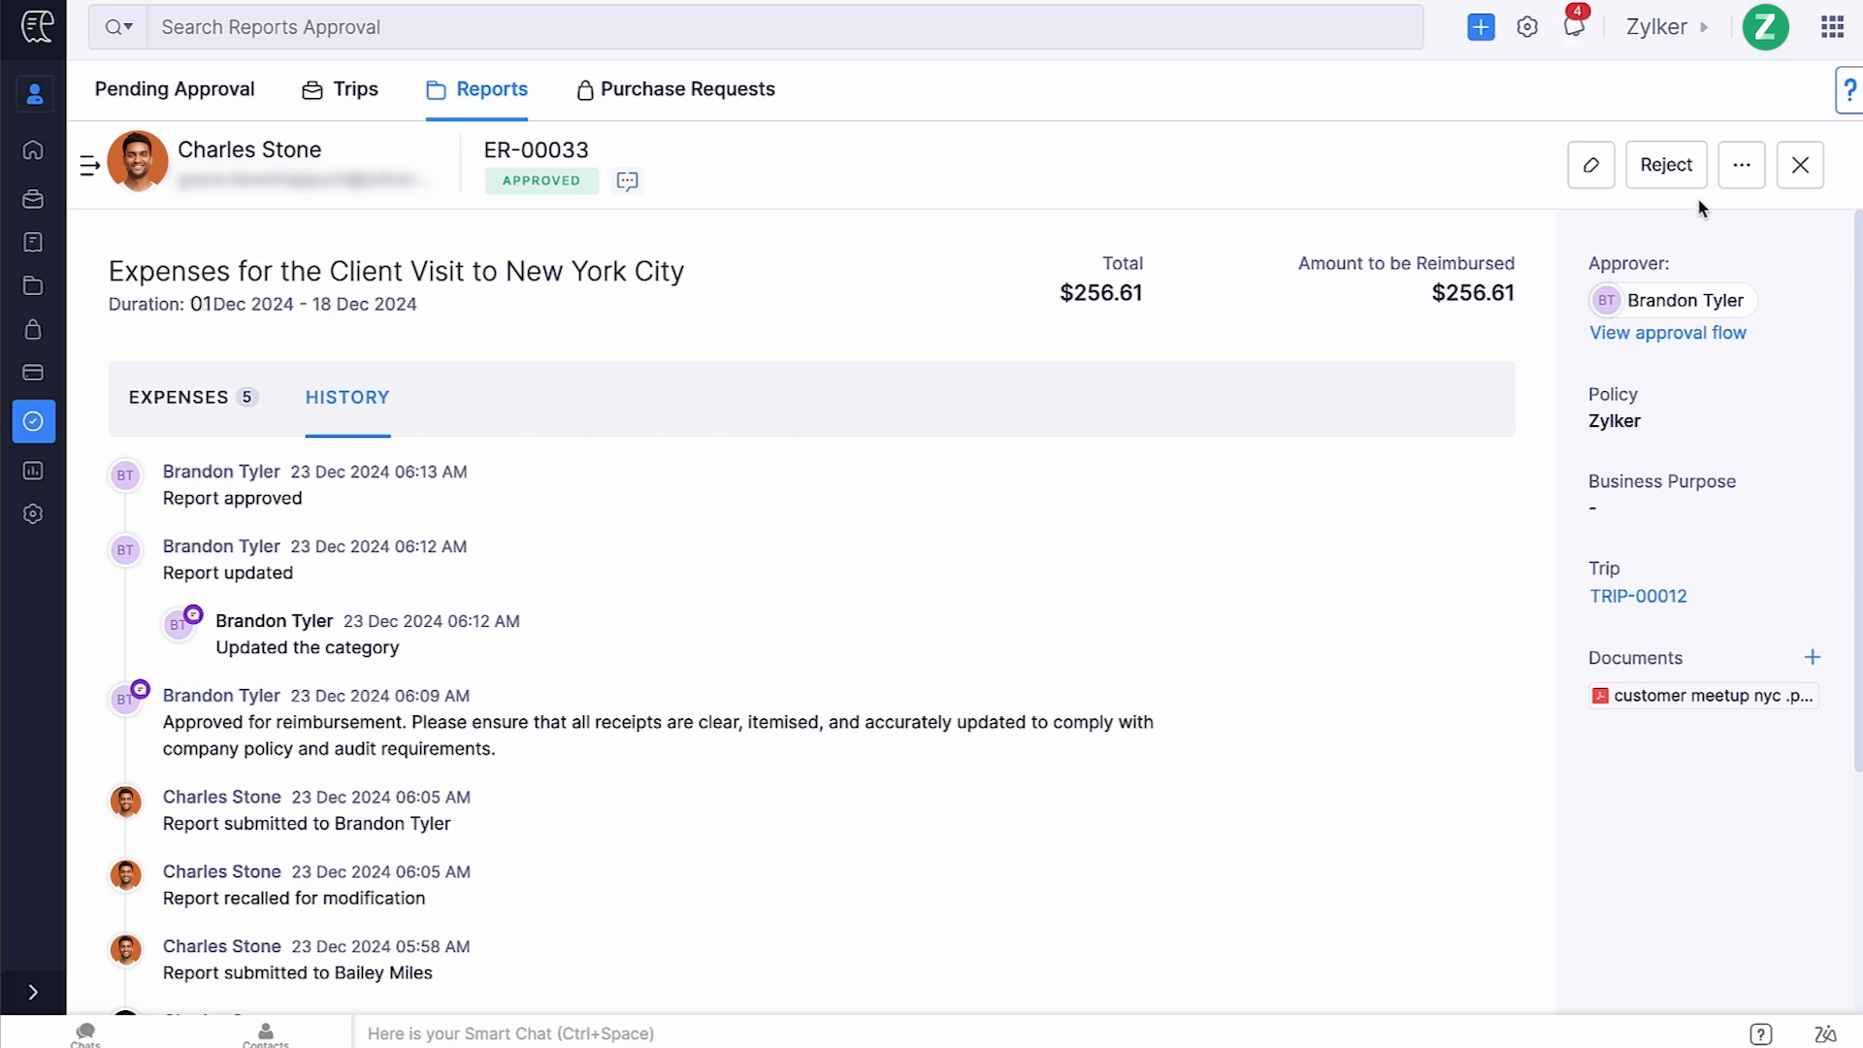
# Examine the approved report's PDF download and export options without downloading or exporting anything.
pyautogui.click(1742, 171)
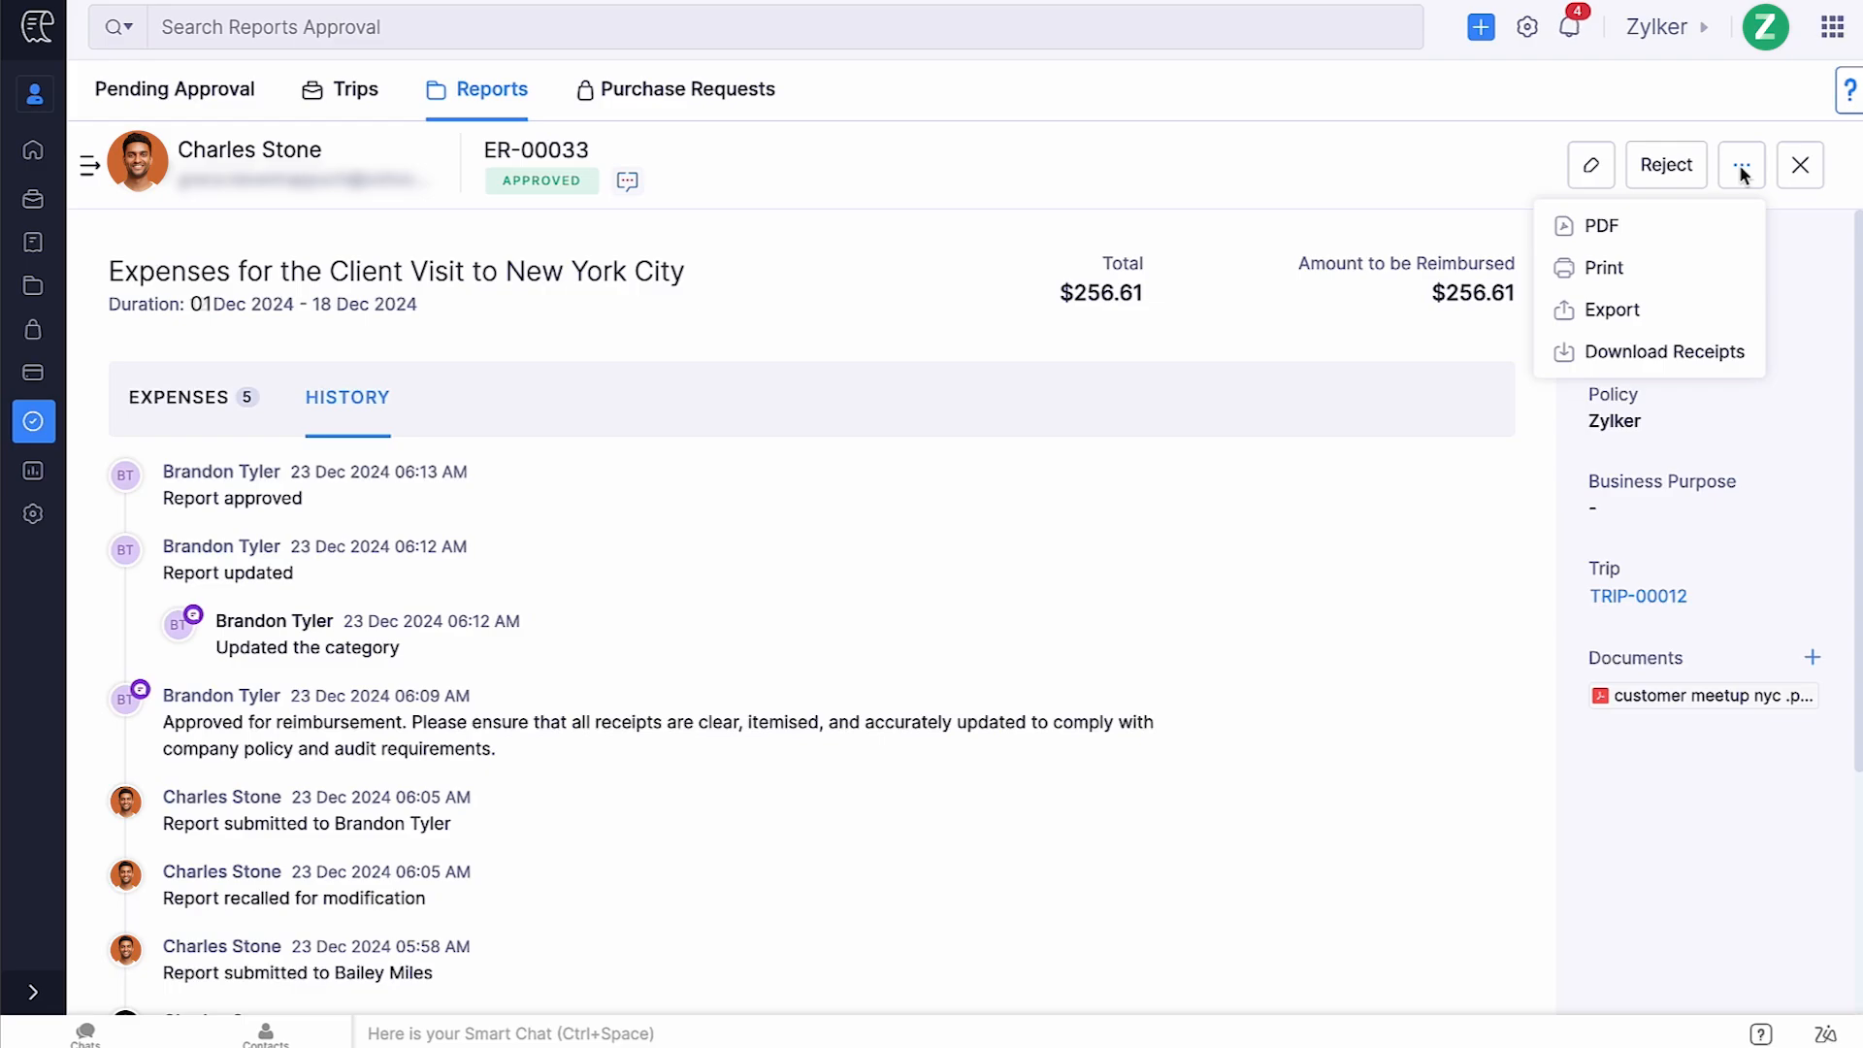
pyautogui.click(1660, 219)
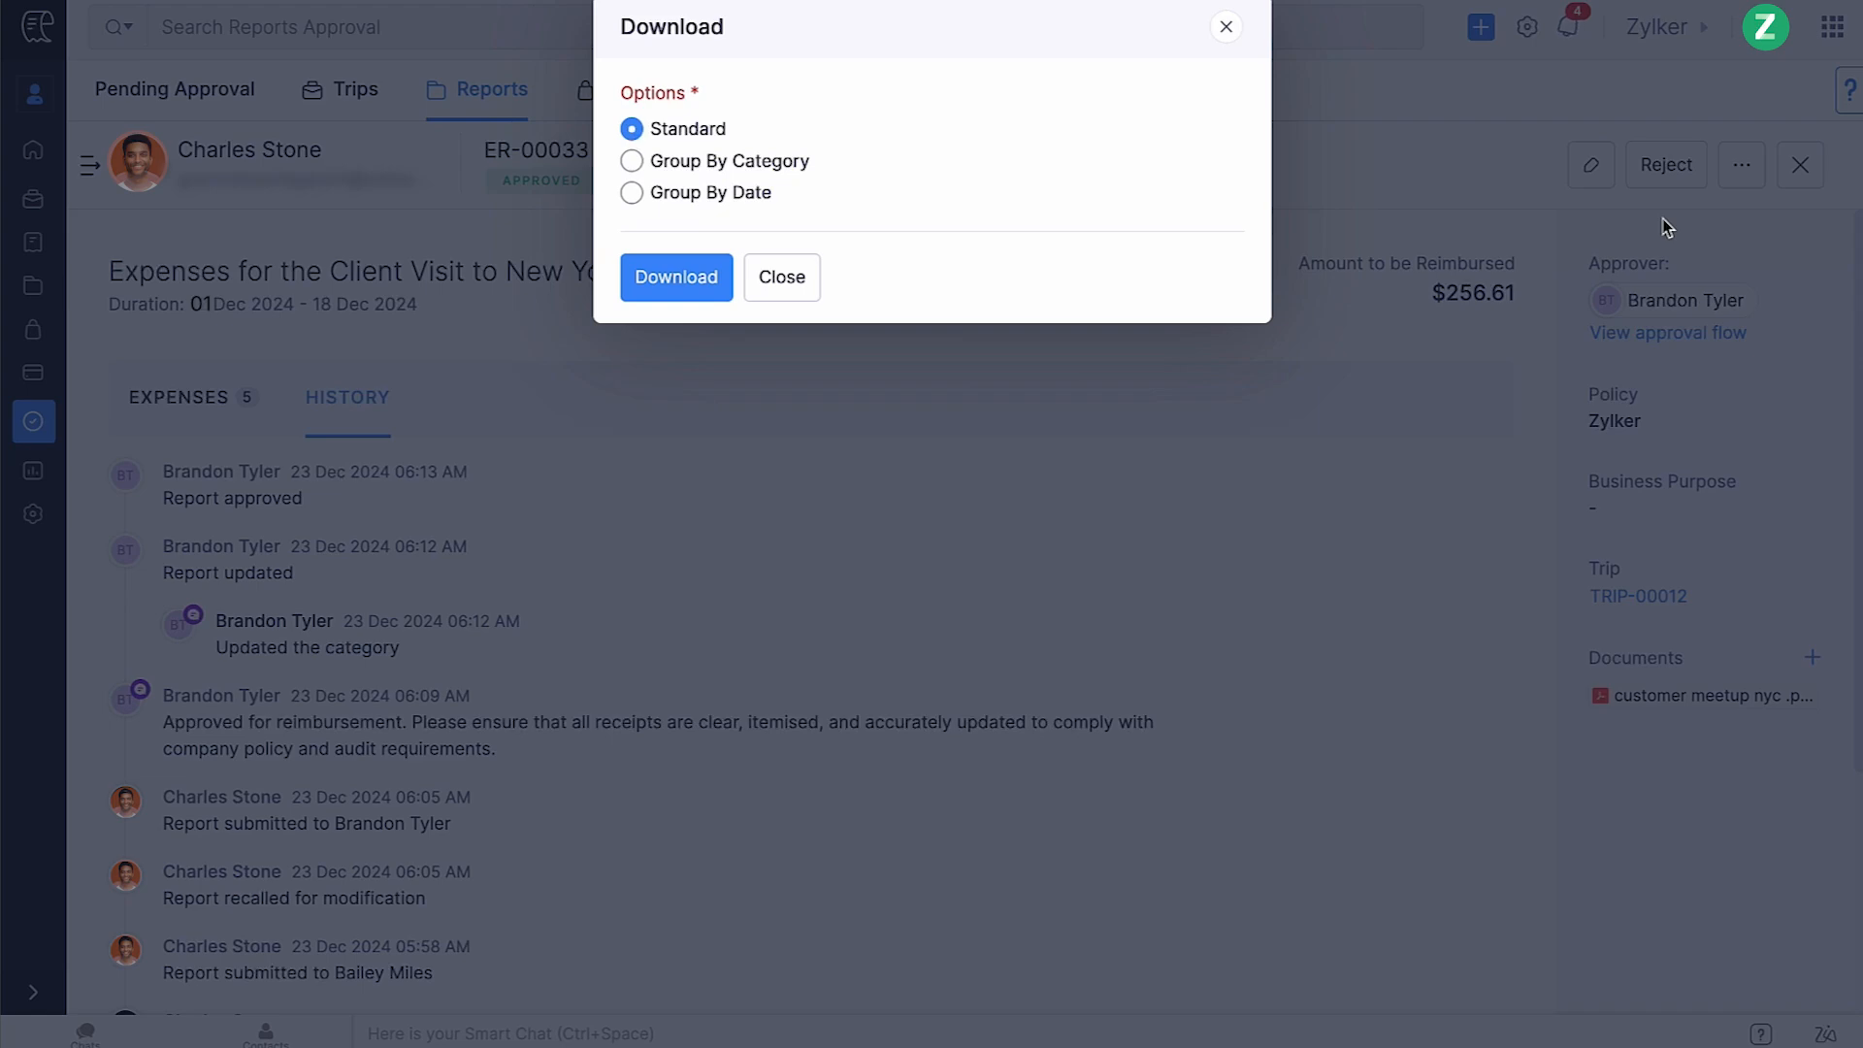
pyautogui.click(803, 291)
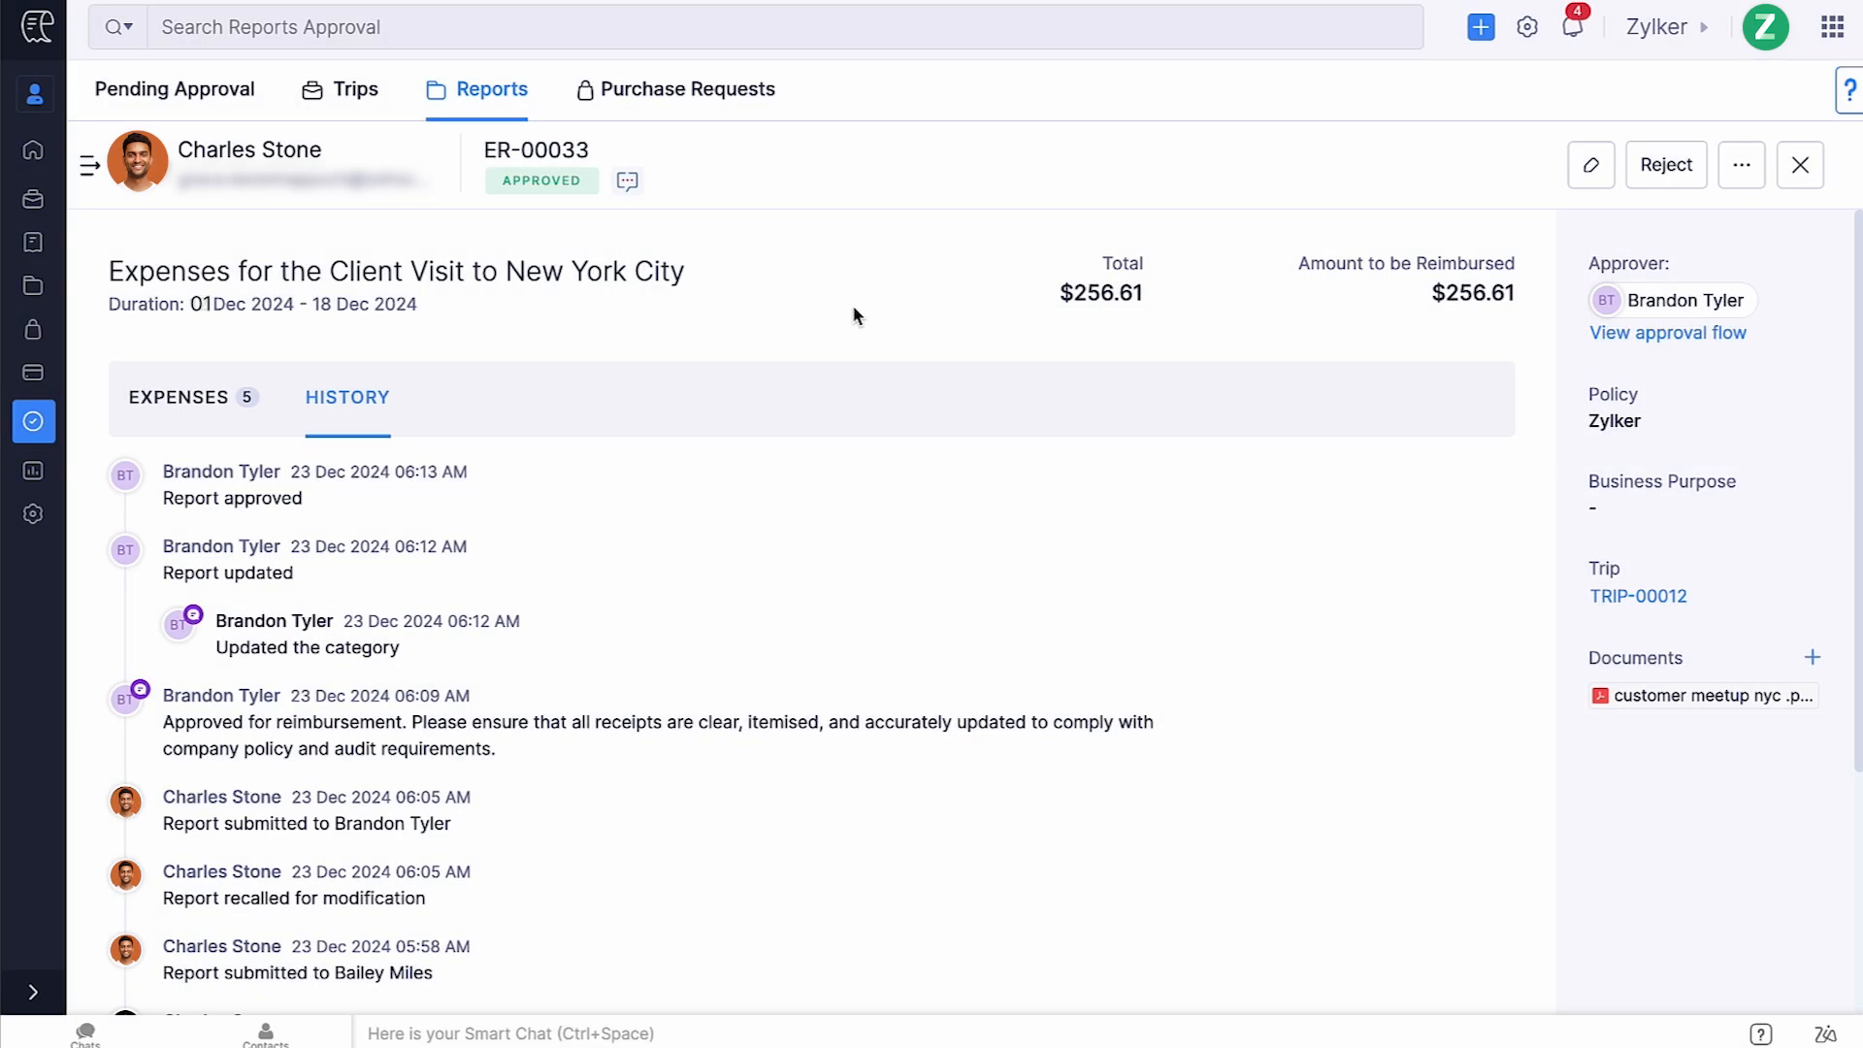
pyautogui.click(1743, 167)
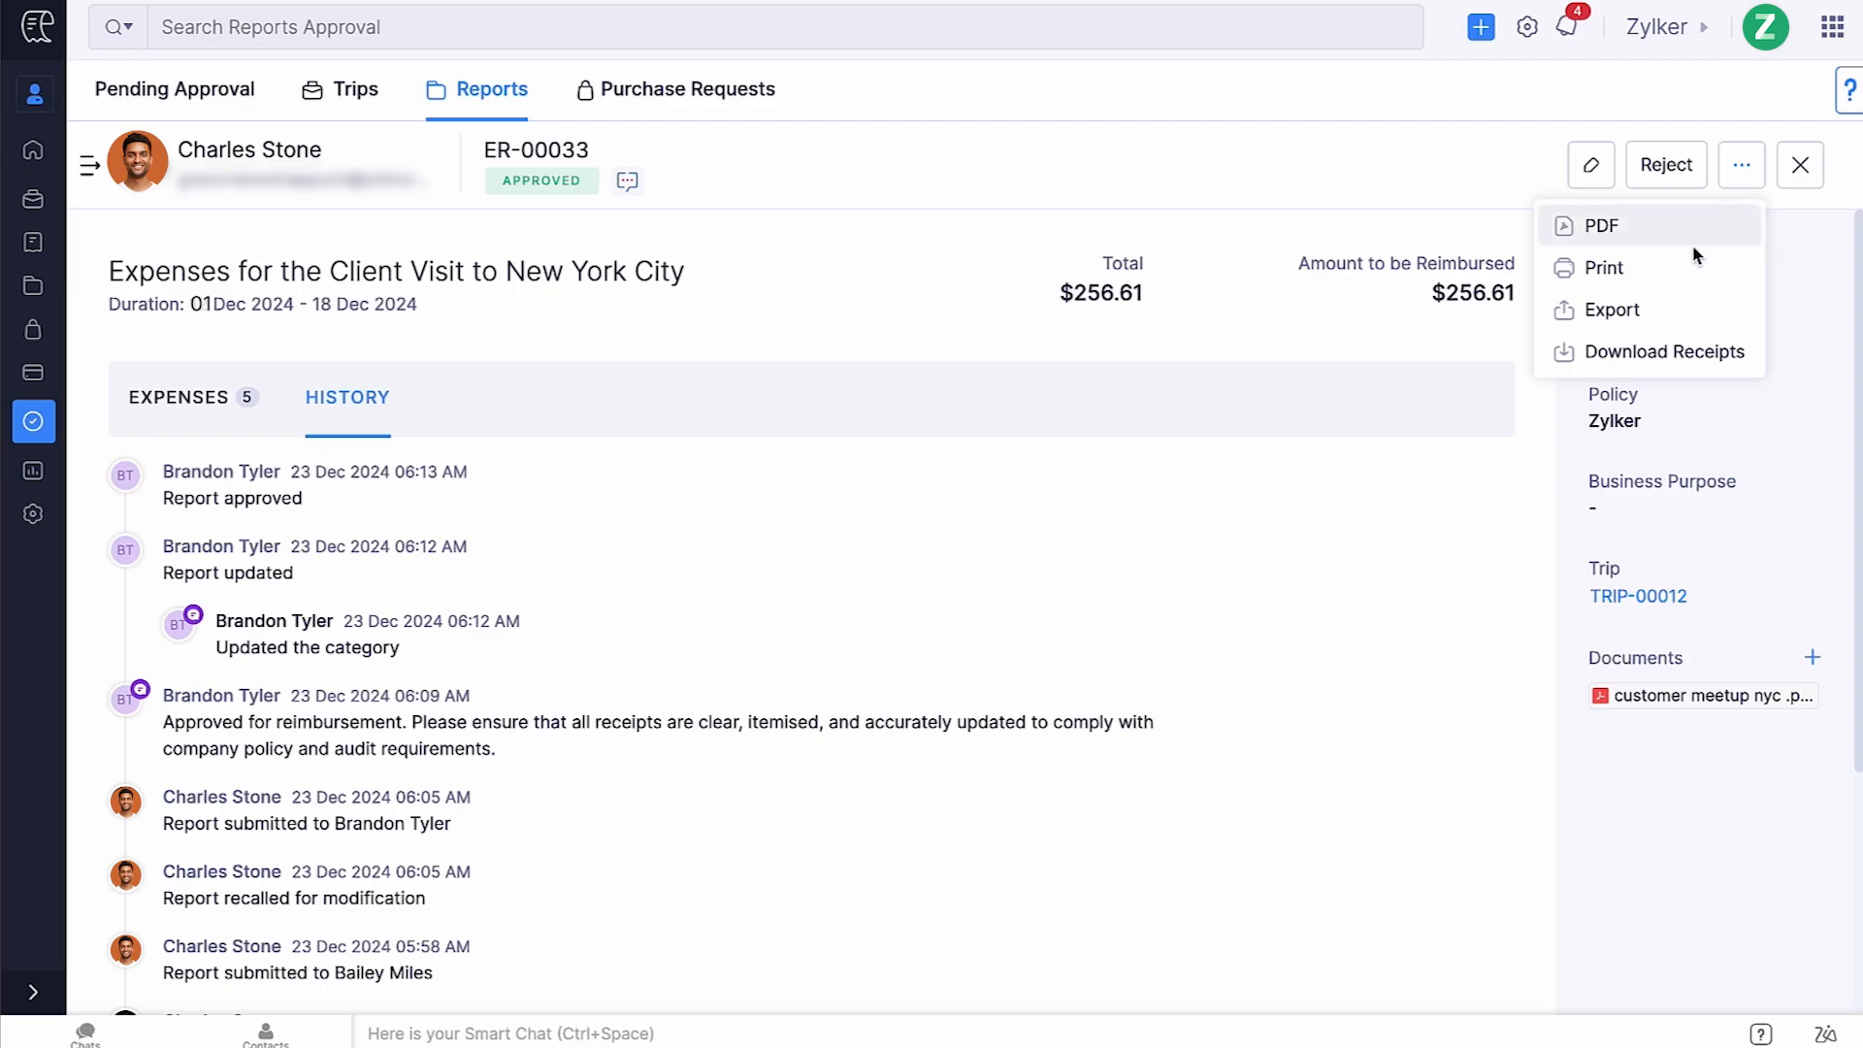
pyautogui.click(1661, 307)
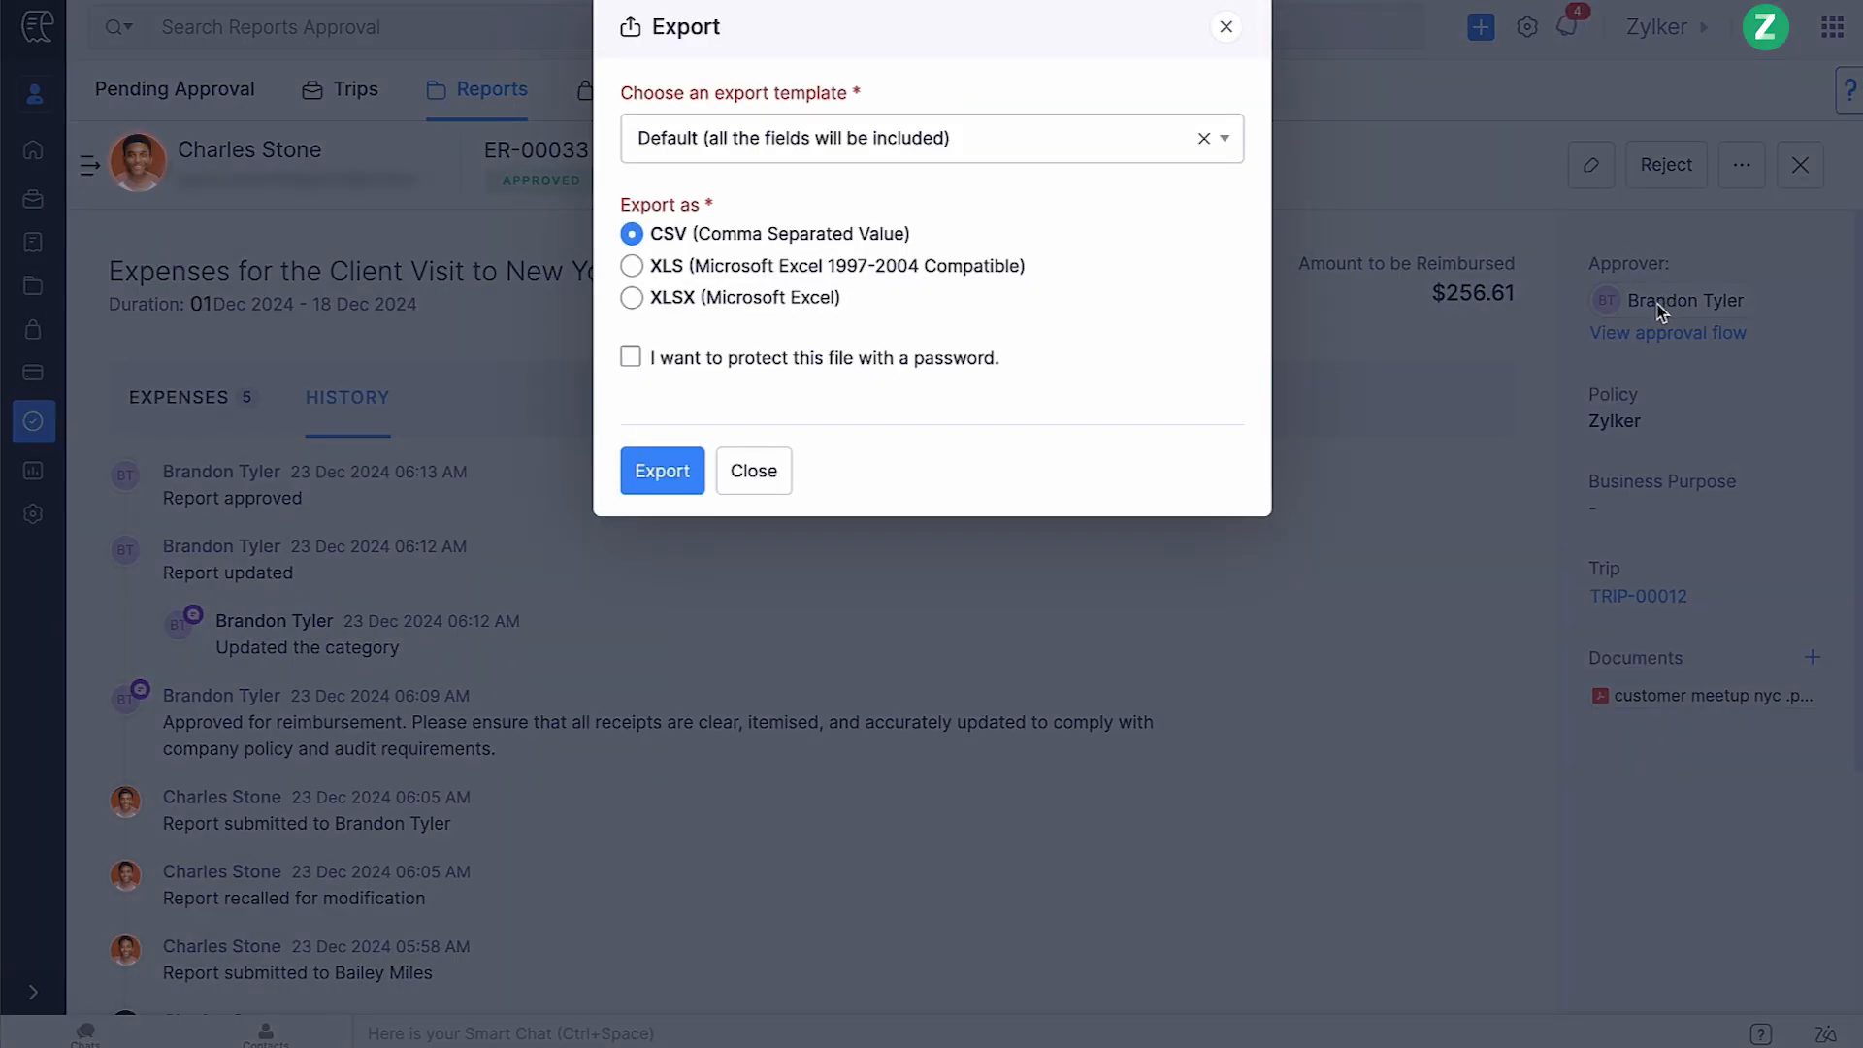
pyautogui.click(753, 470)
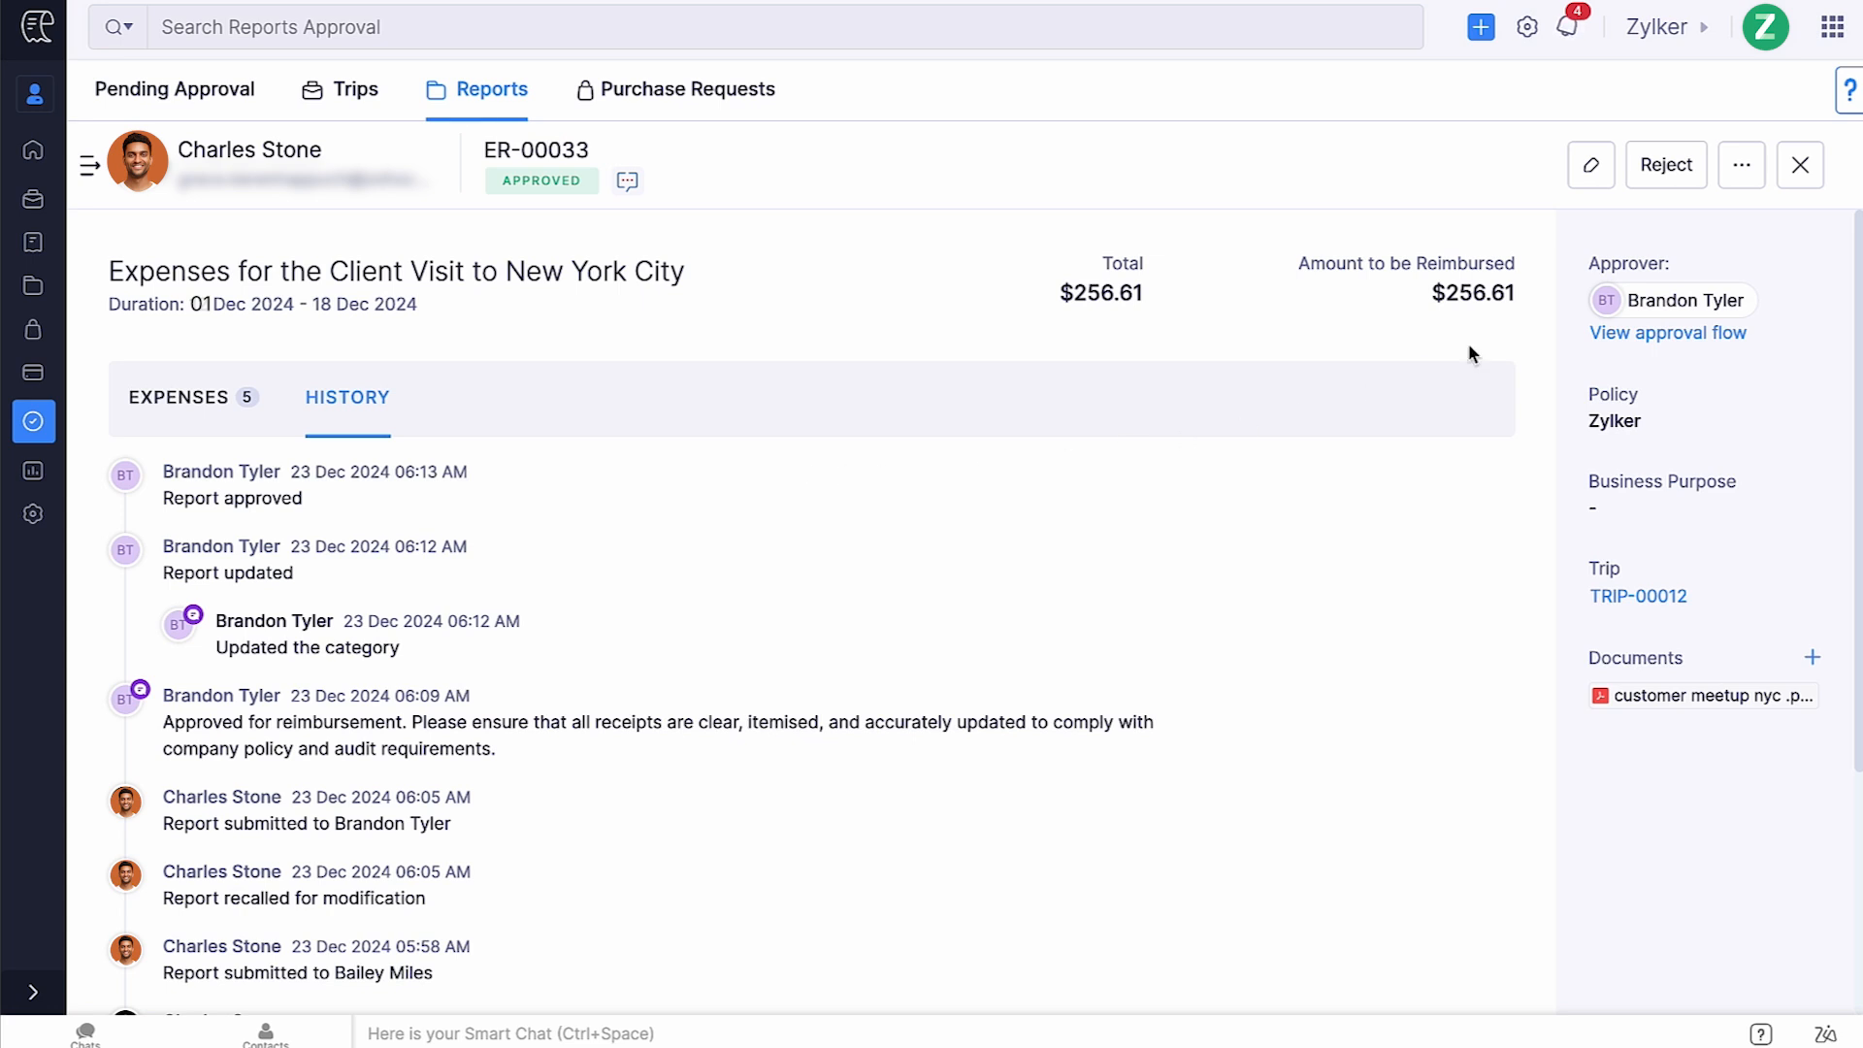
pyautogui.click(1736, 179)
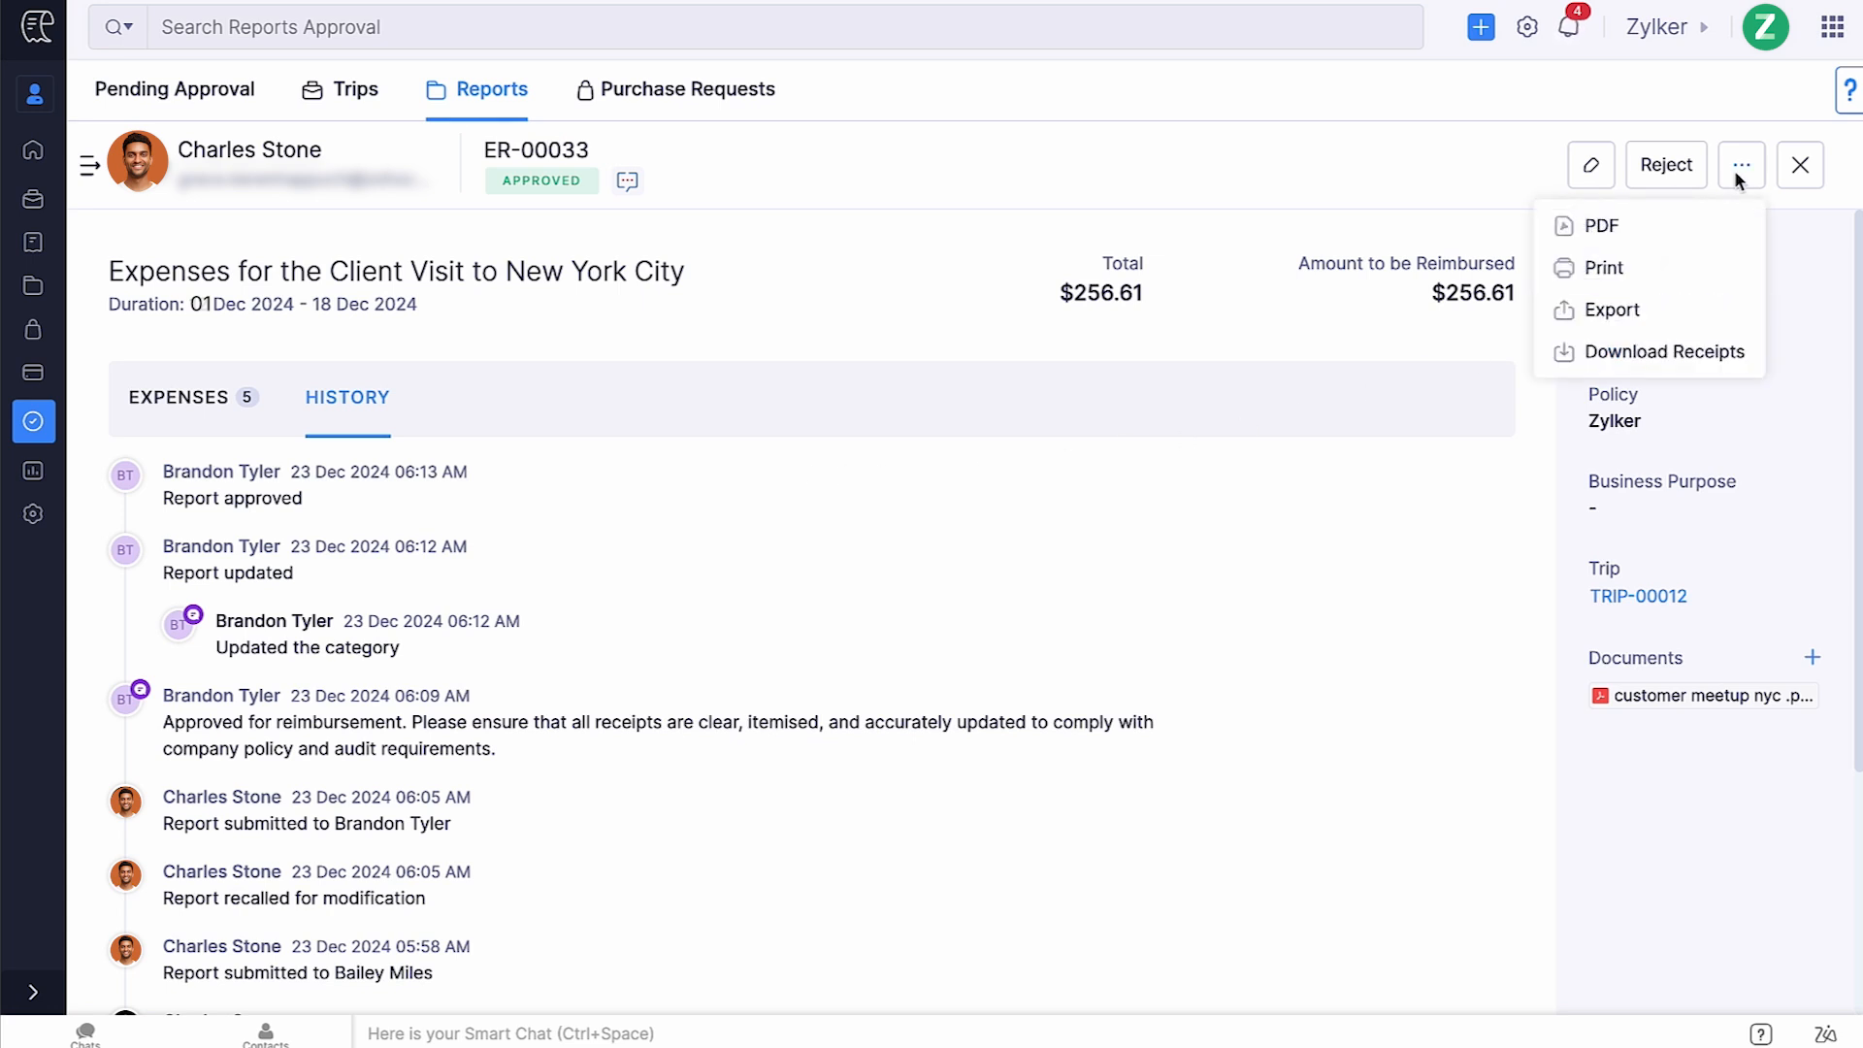
pyautogui.click(1523, 406)
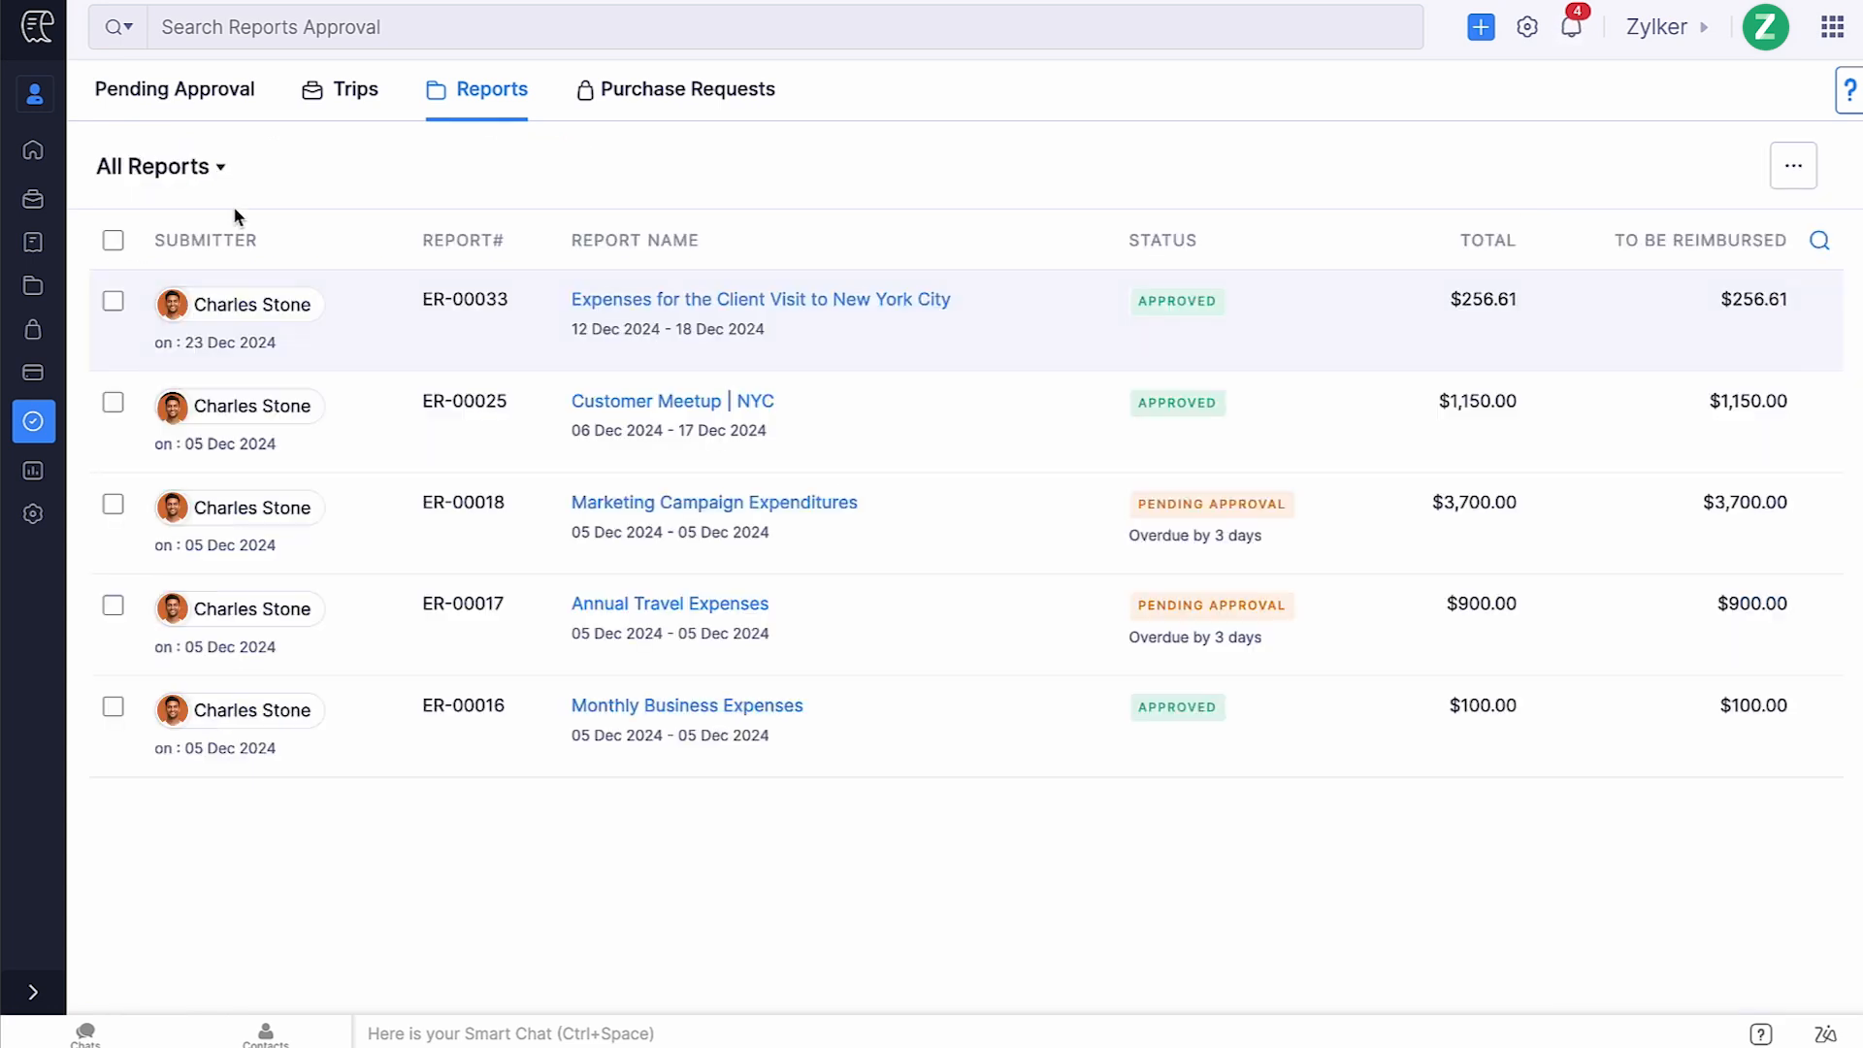
# Review the filter and sort options of the approver's report list and select the Marketing Campaign Expenditures and Annual Travel Expenses reports.
pyautogui.click(219, 168)
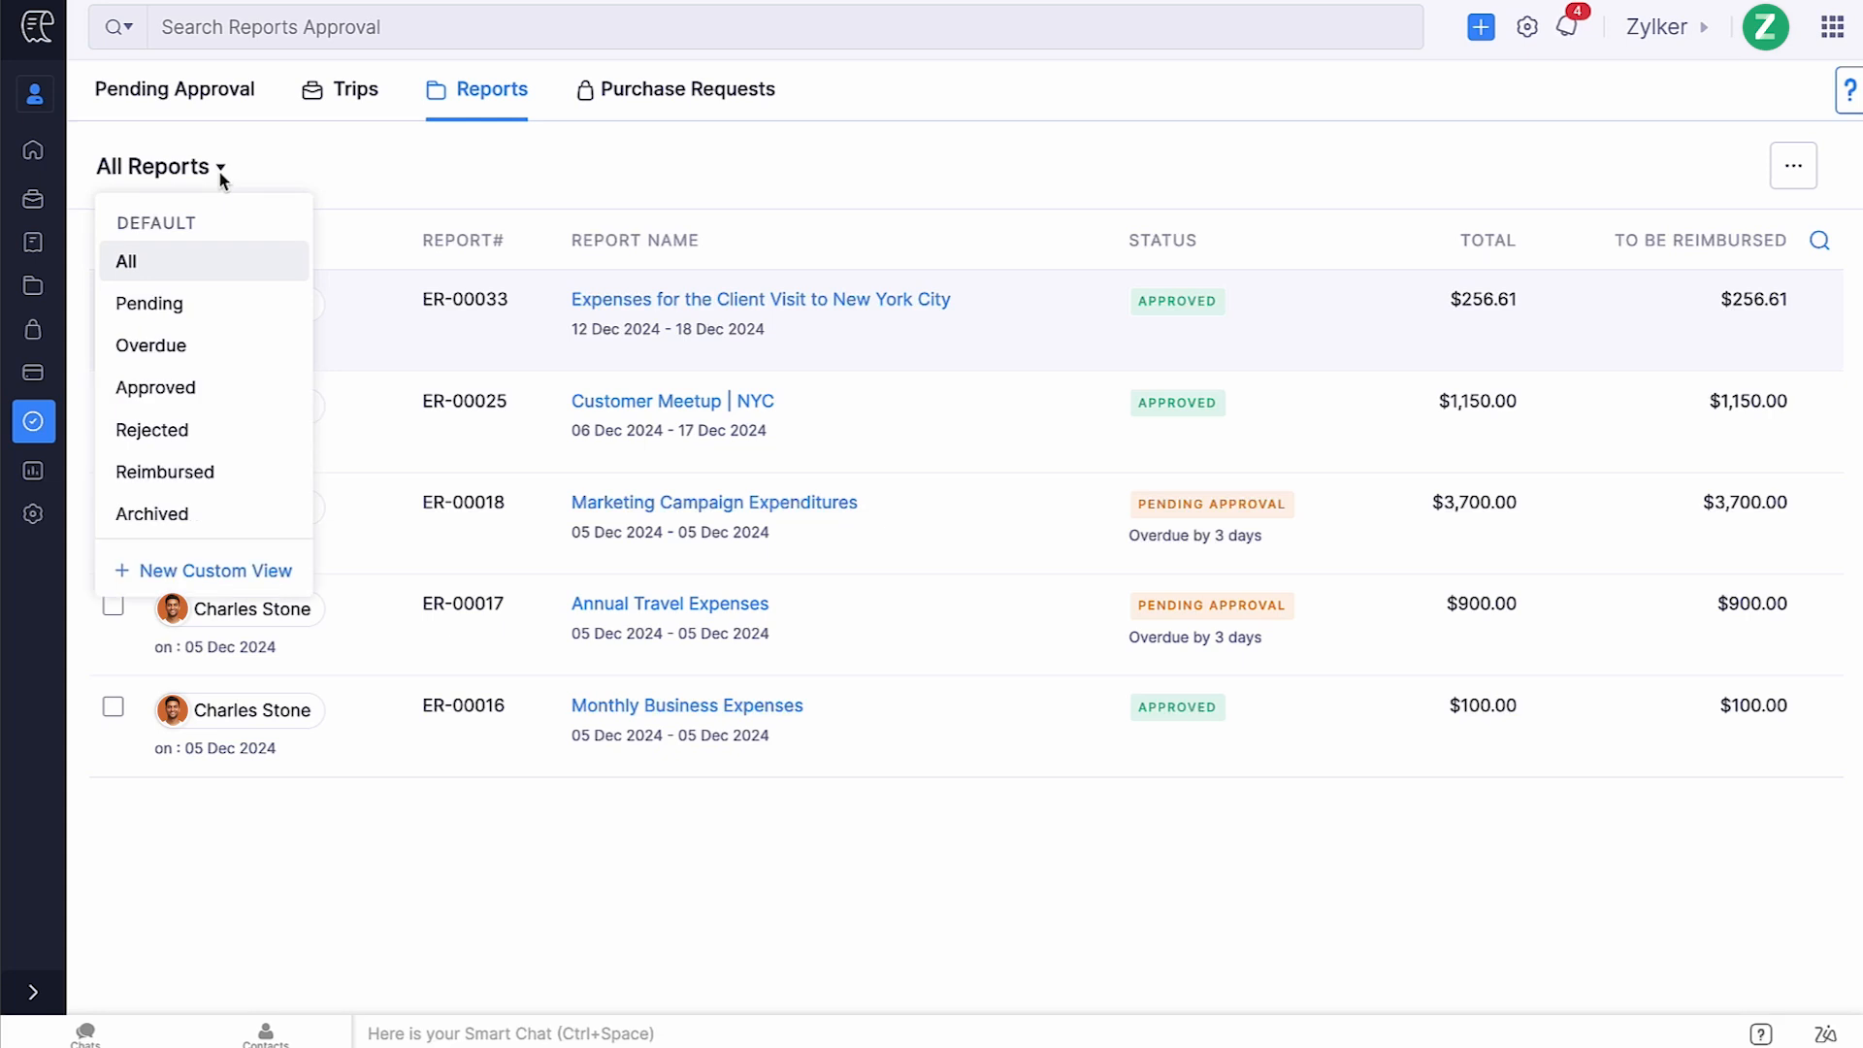
pyautogui.click(258, 175)
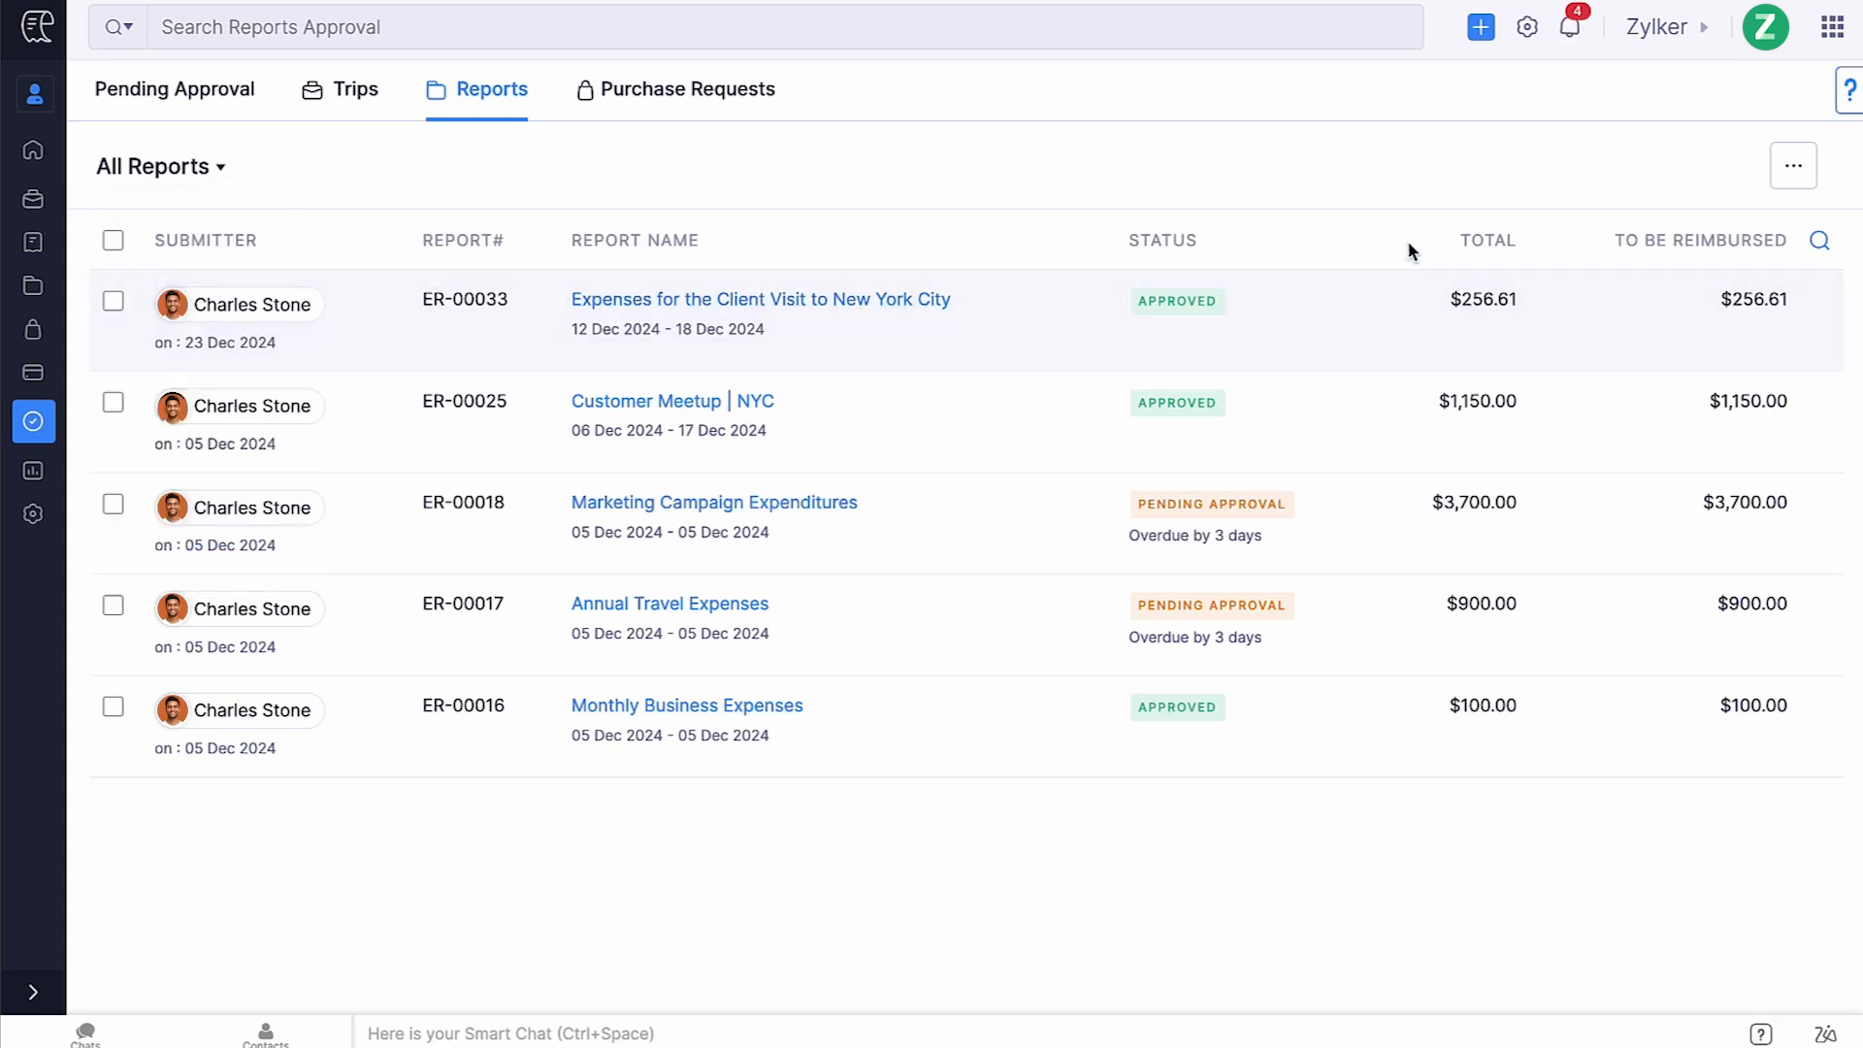
pyautogui.click(1774, 169)
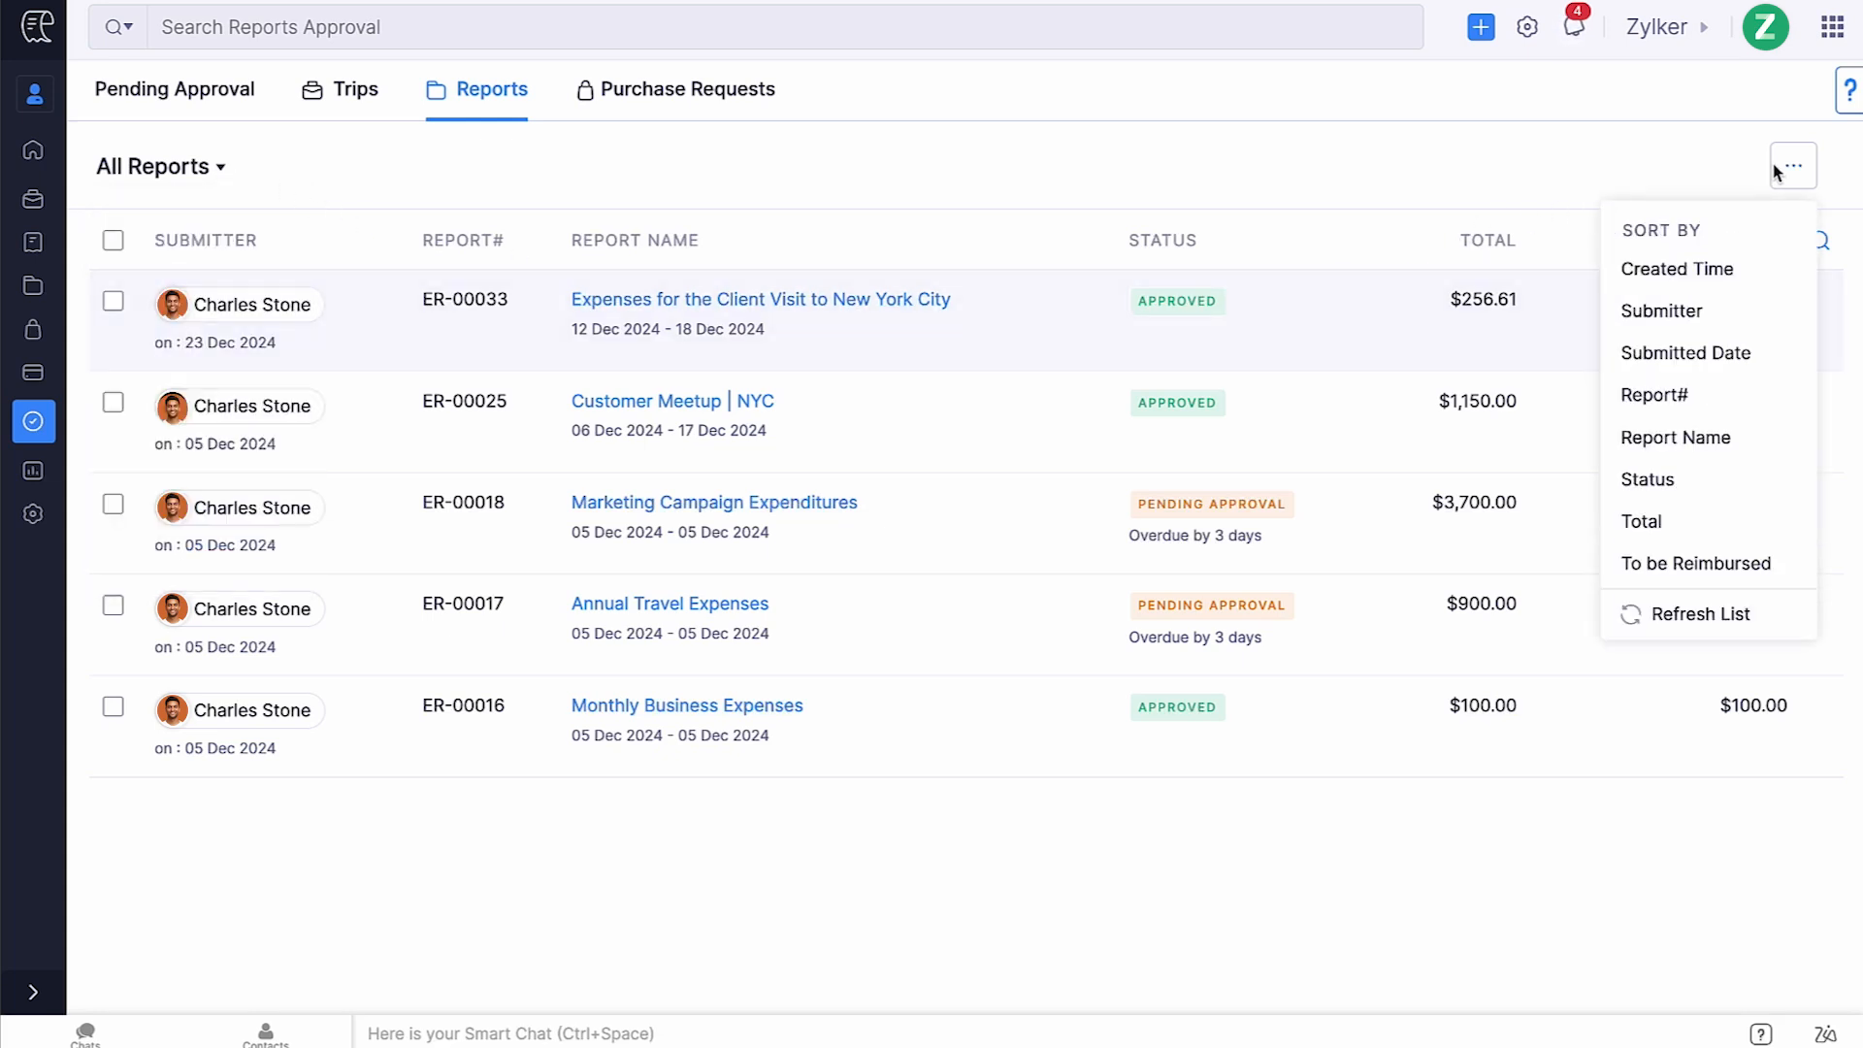
pyautogui.click(1742, 178)
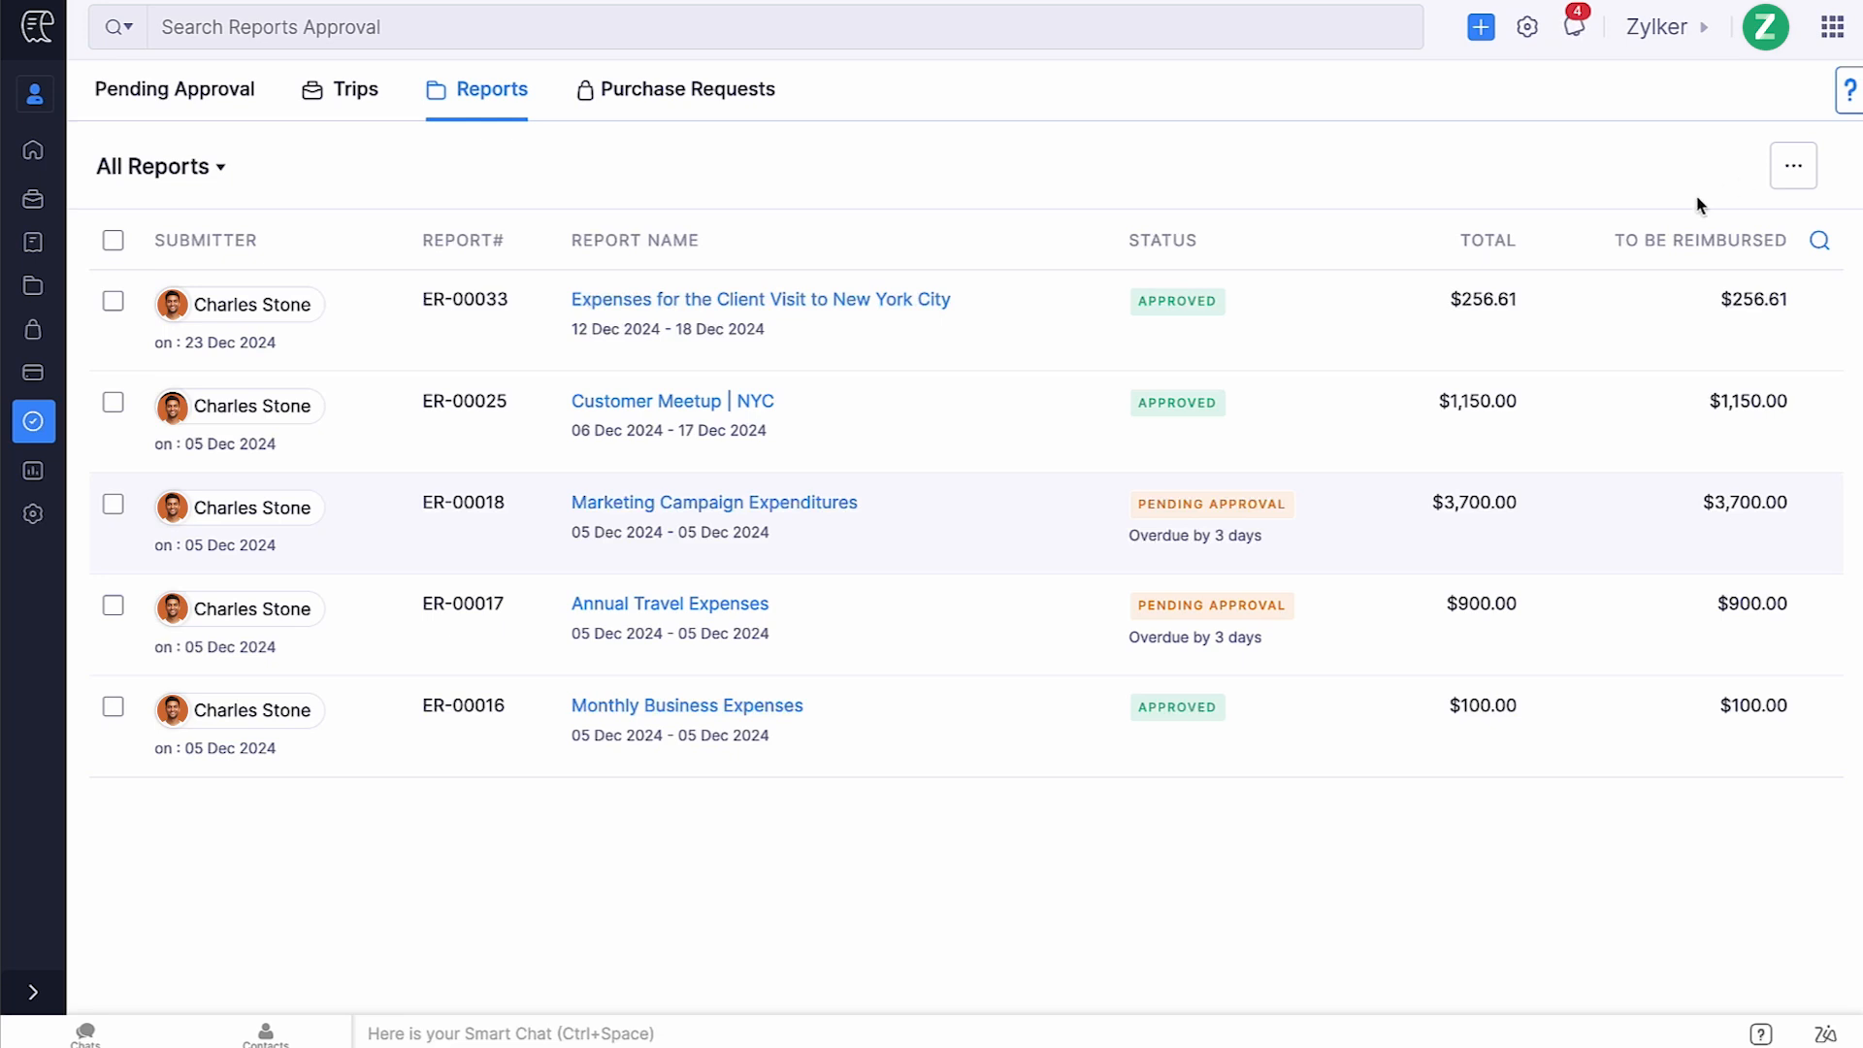
pyautogui.click(114, 504)
pyautogui.click(114, 606)
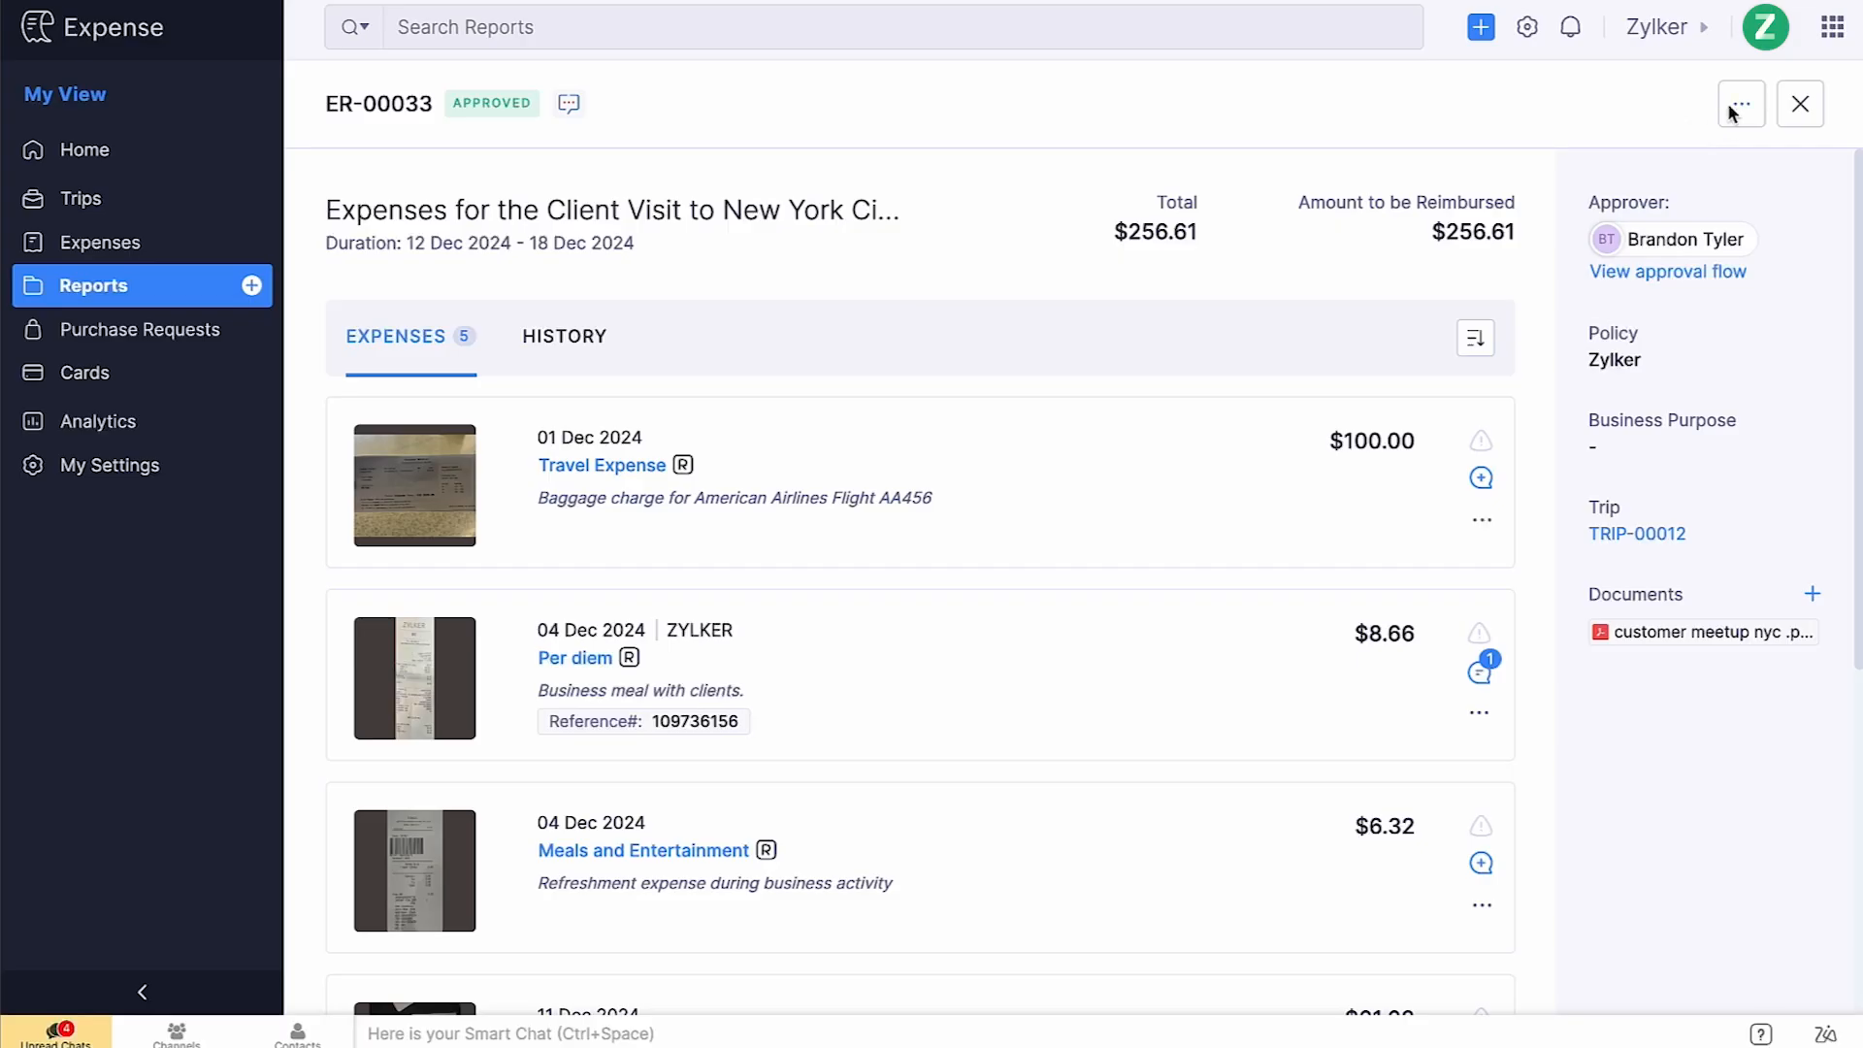
# In the submitter's account, look through the further actions for the approved New York report and return to the report list.
pyautogui.click(1732, 108)
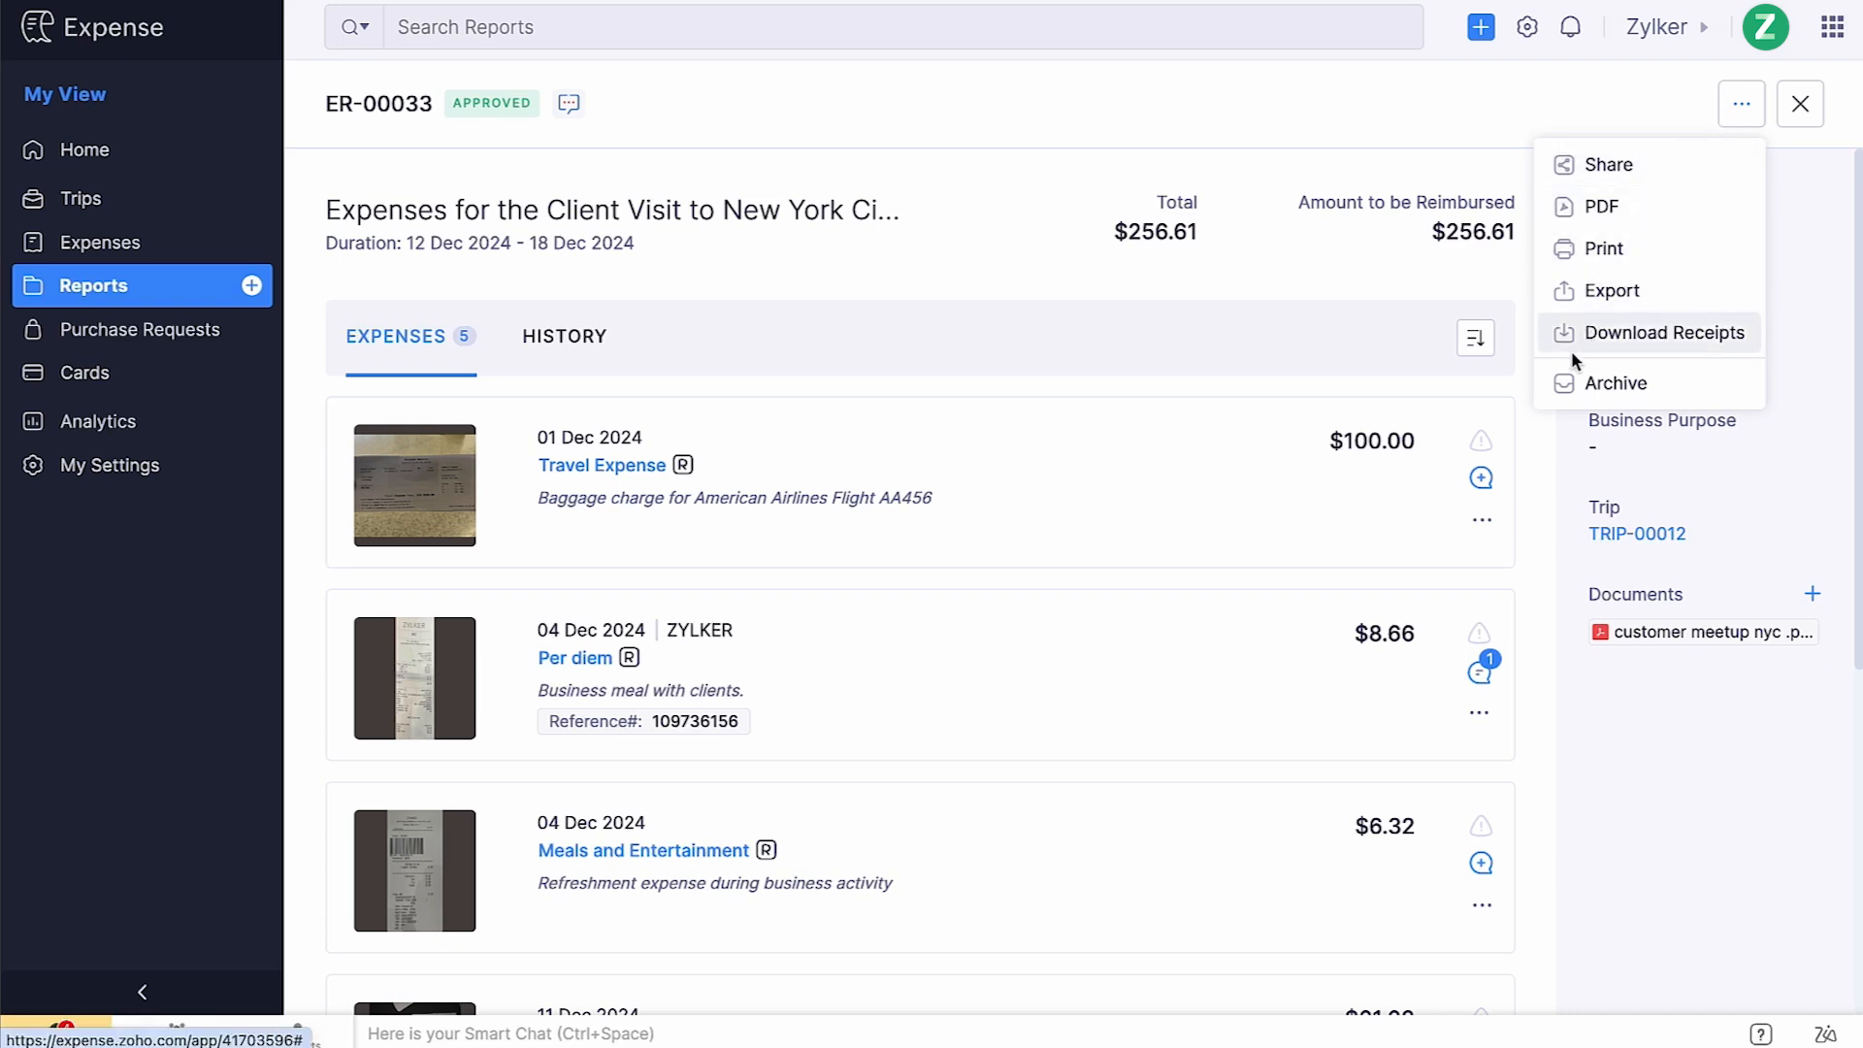
pyautogui.click(1530, 412)
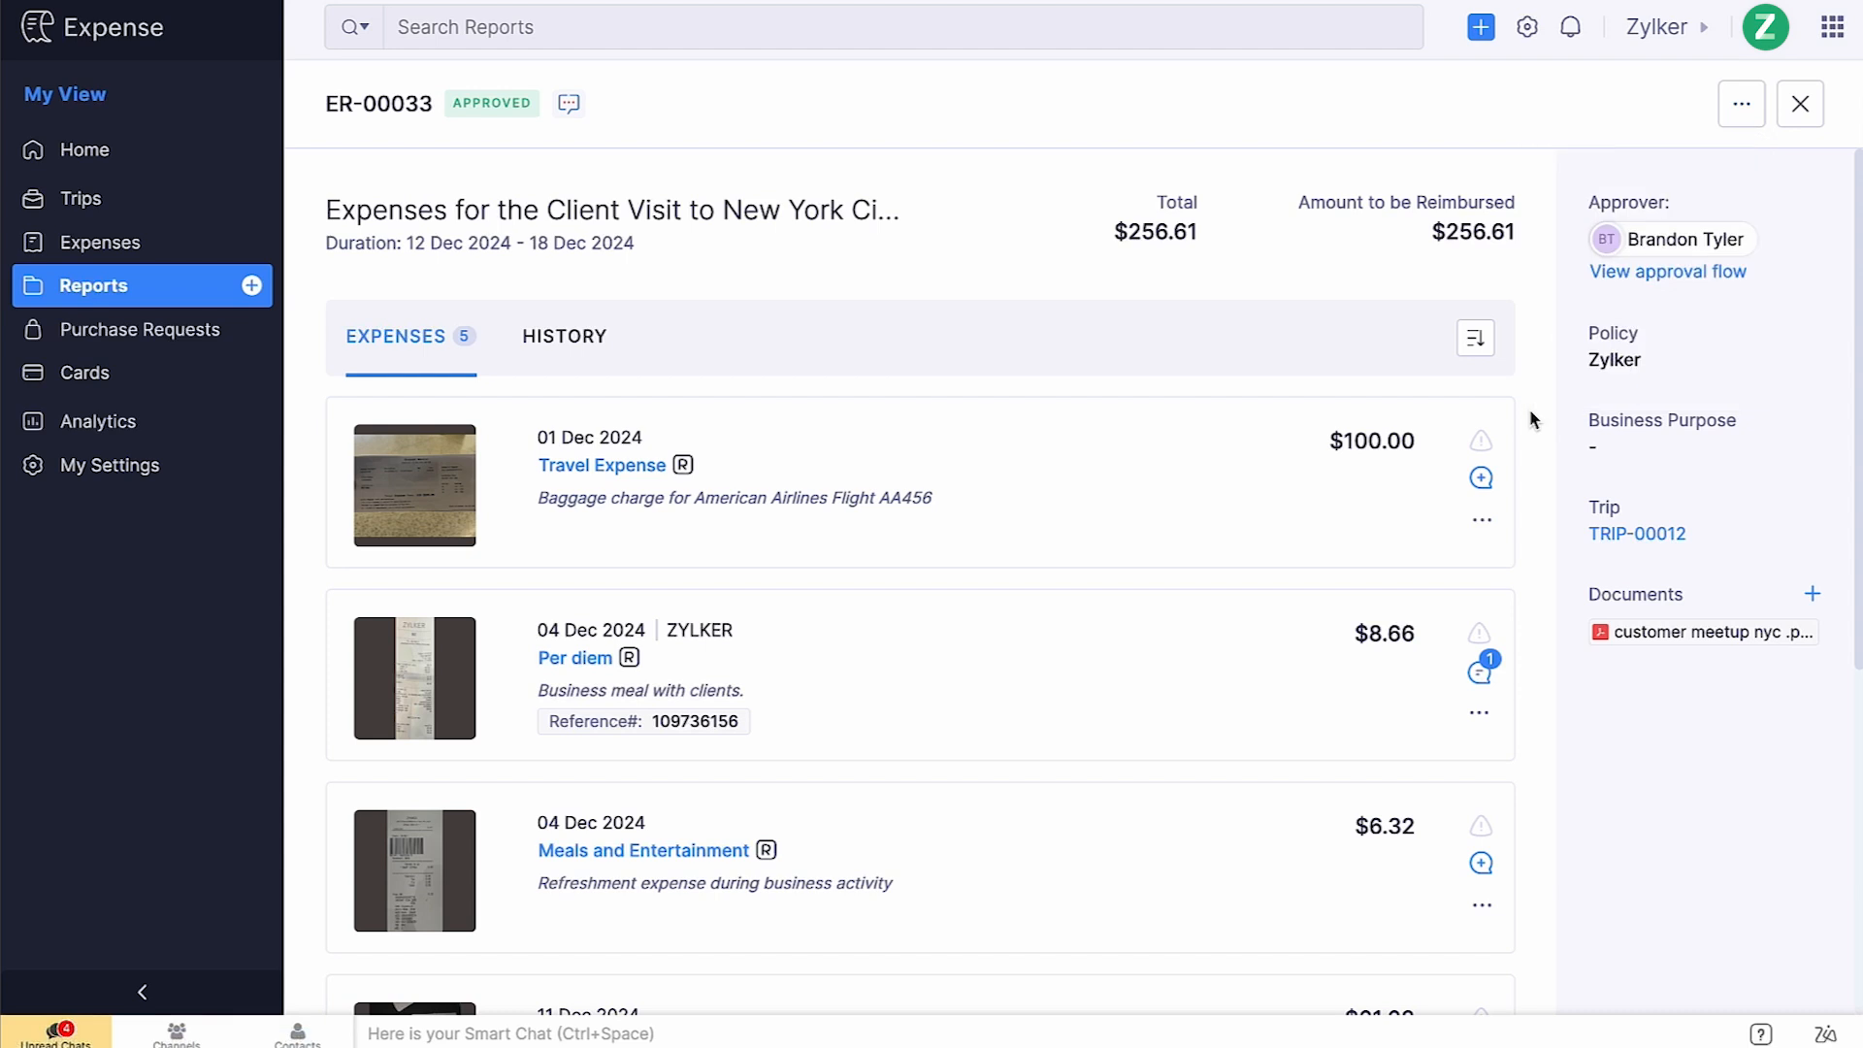
pyautogui.press('Escape')
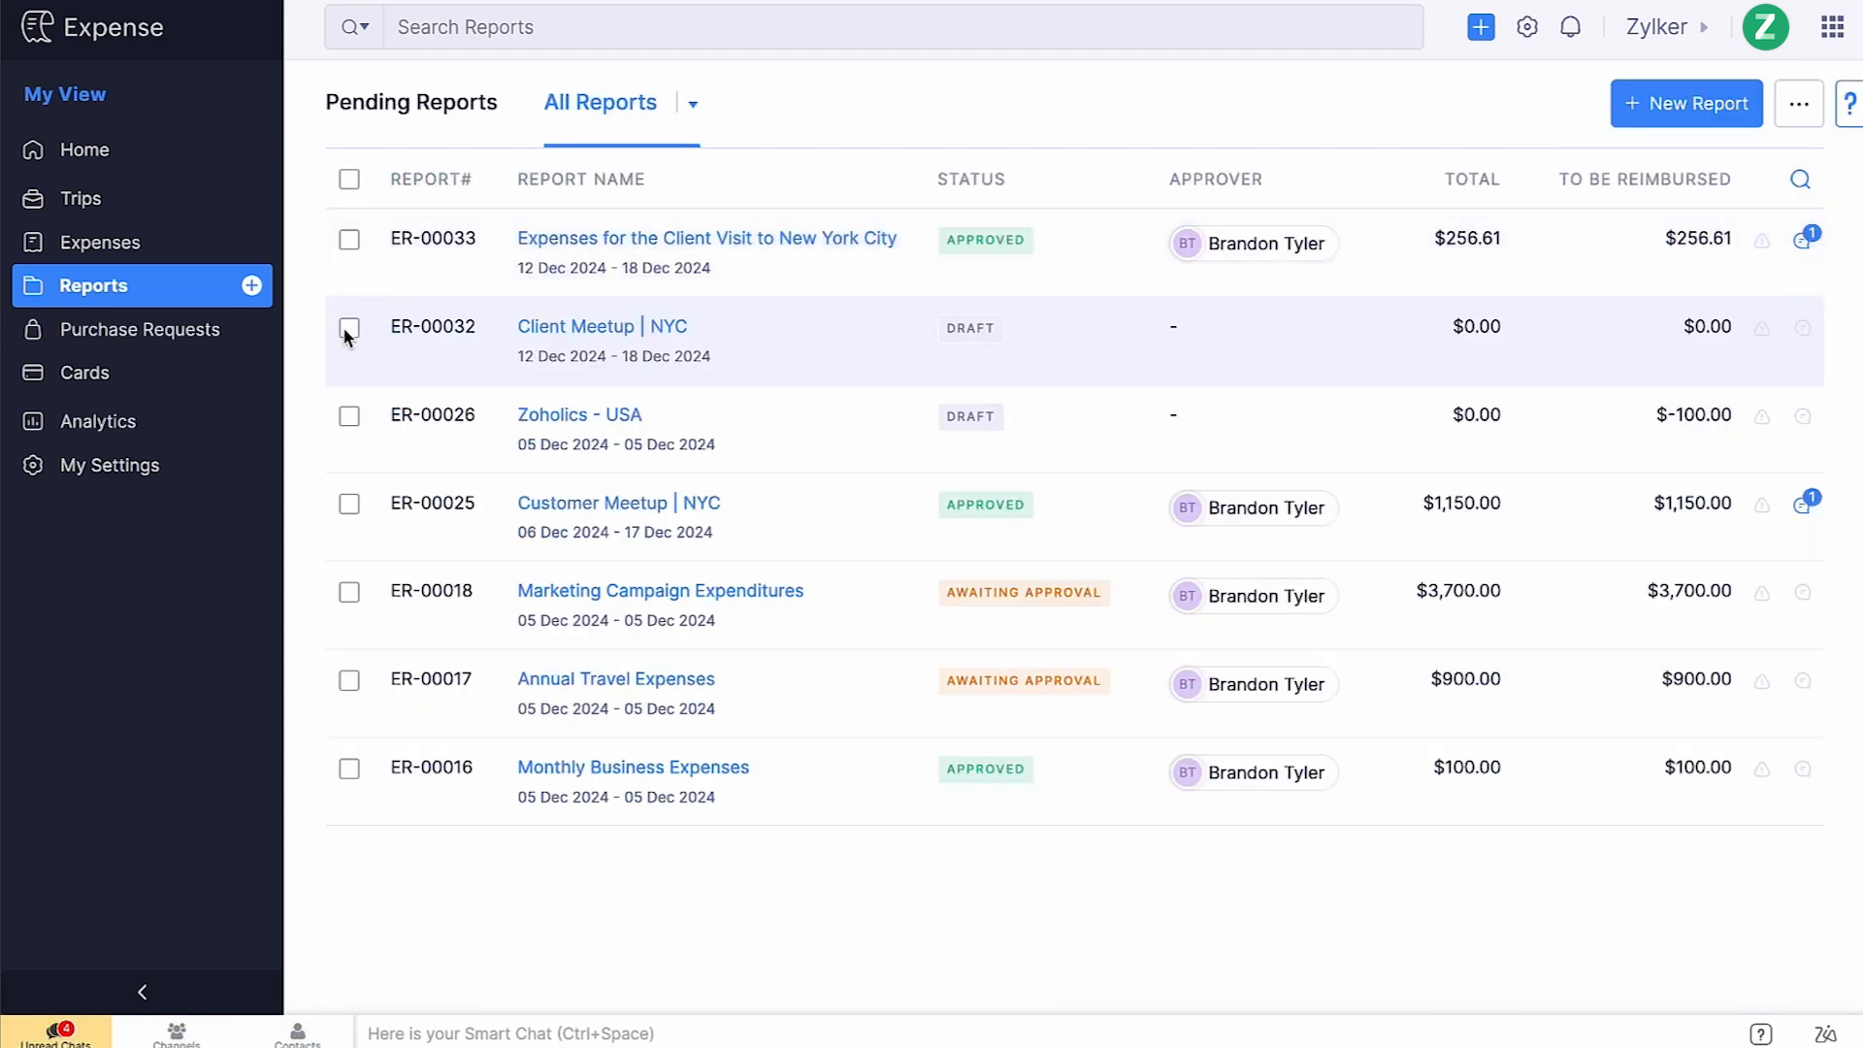
# Select the draft reports Client Meetup | NYC and Zoholics - USA, and view the filters available for the submitter's reports.
pyautogui.click(349, 328)
pyautogui.click(352, 418)
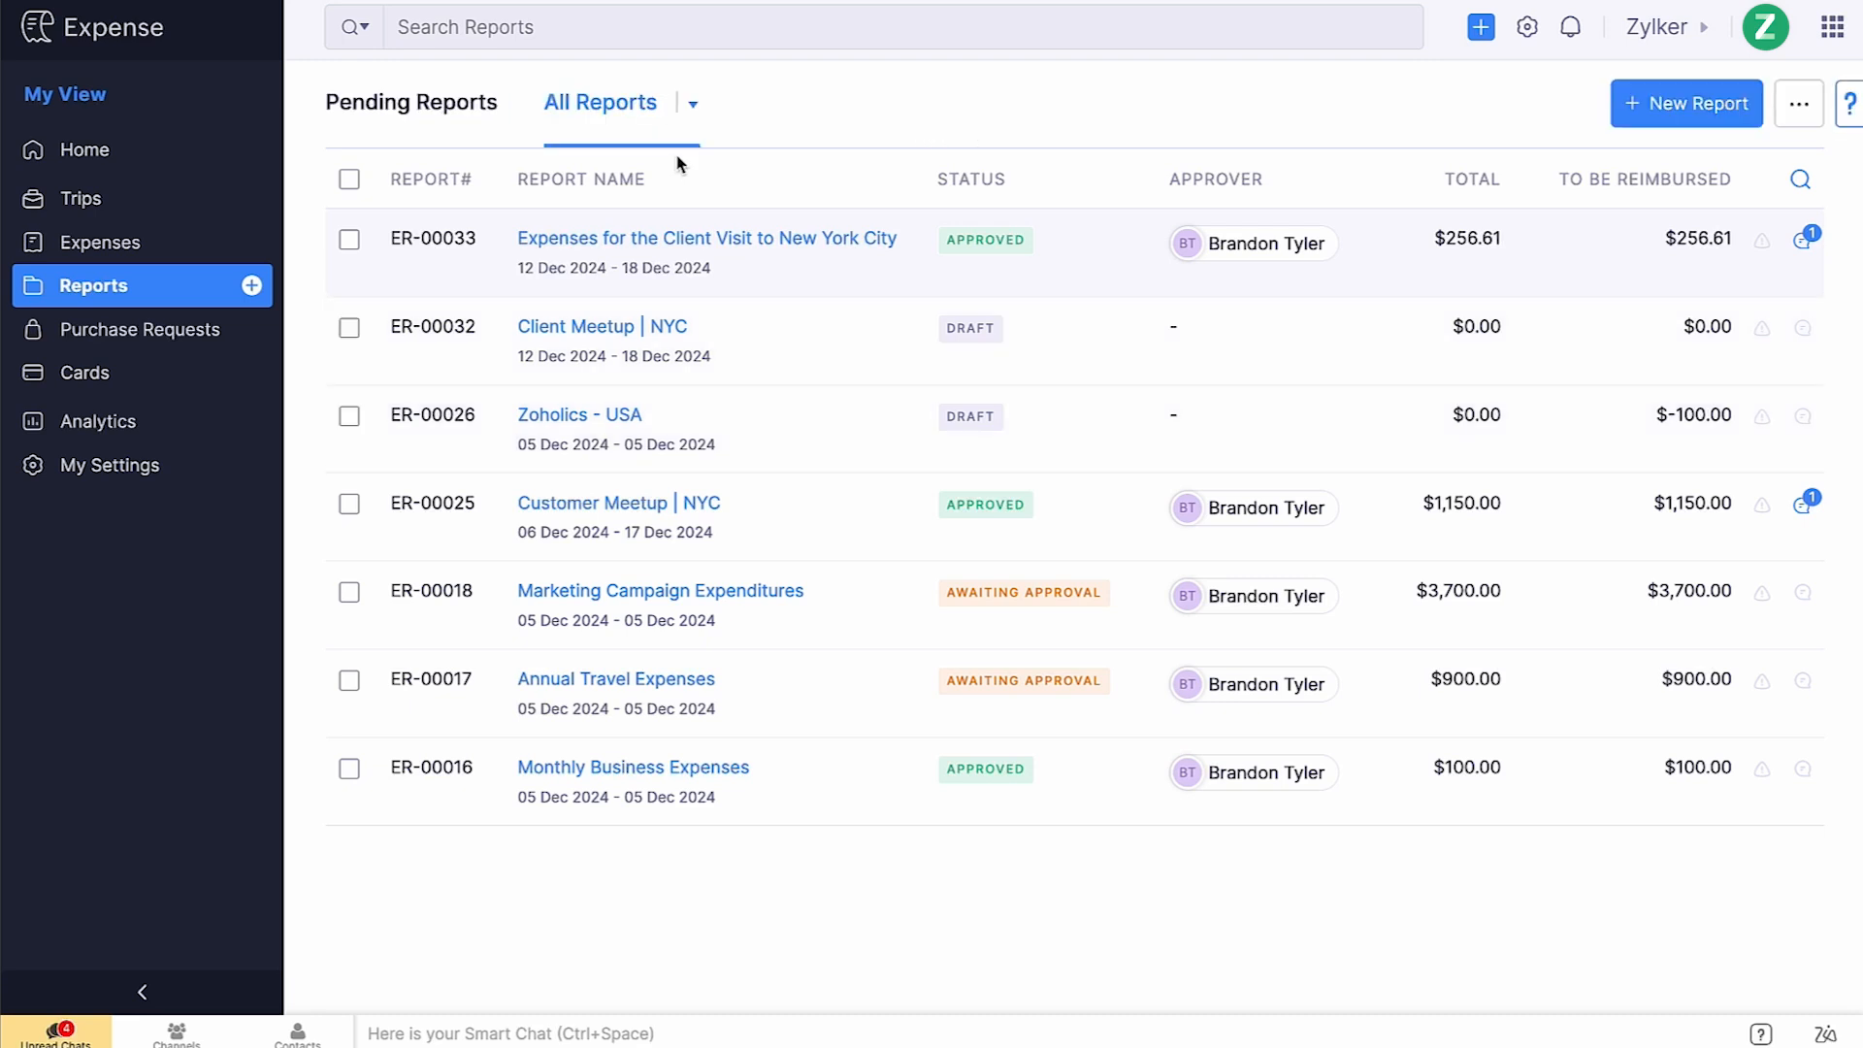
pyautogui.click(695, 105)
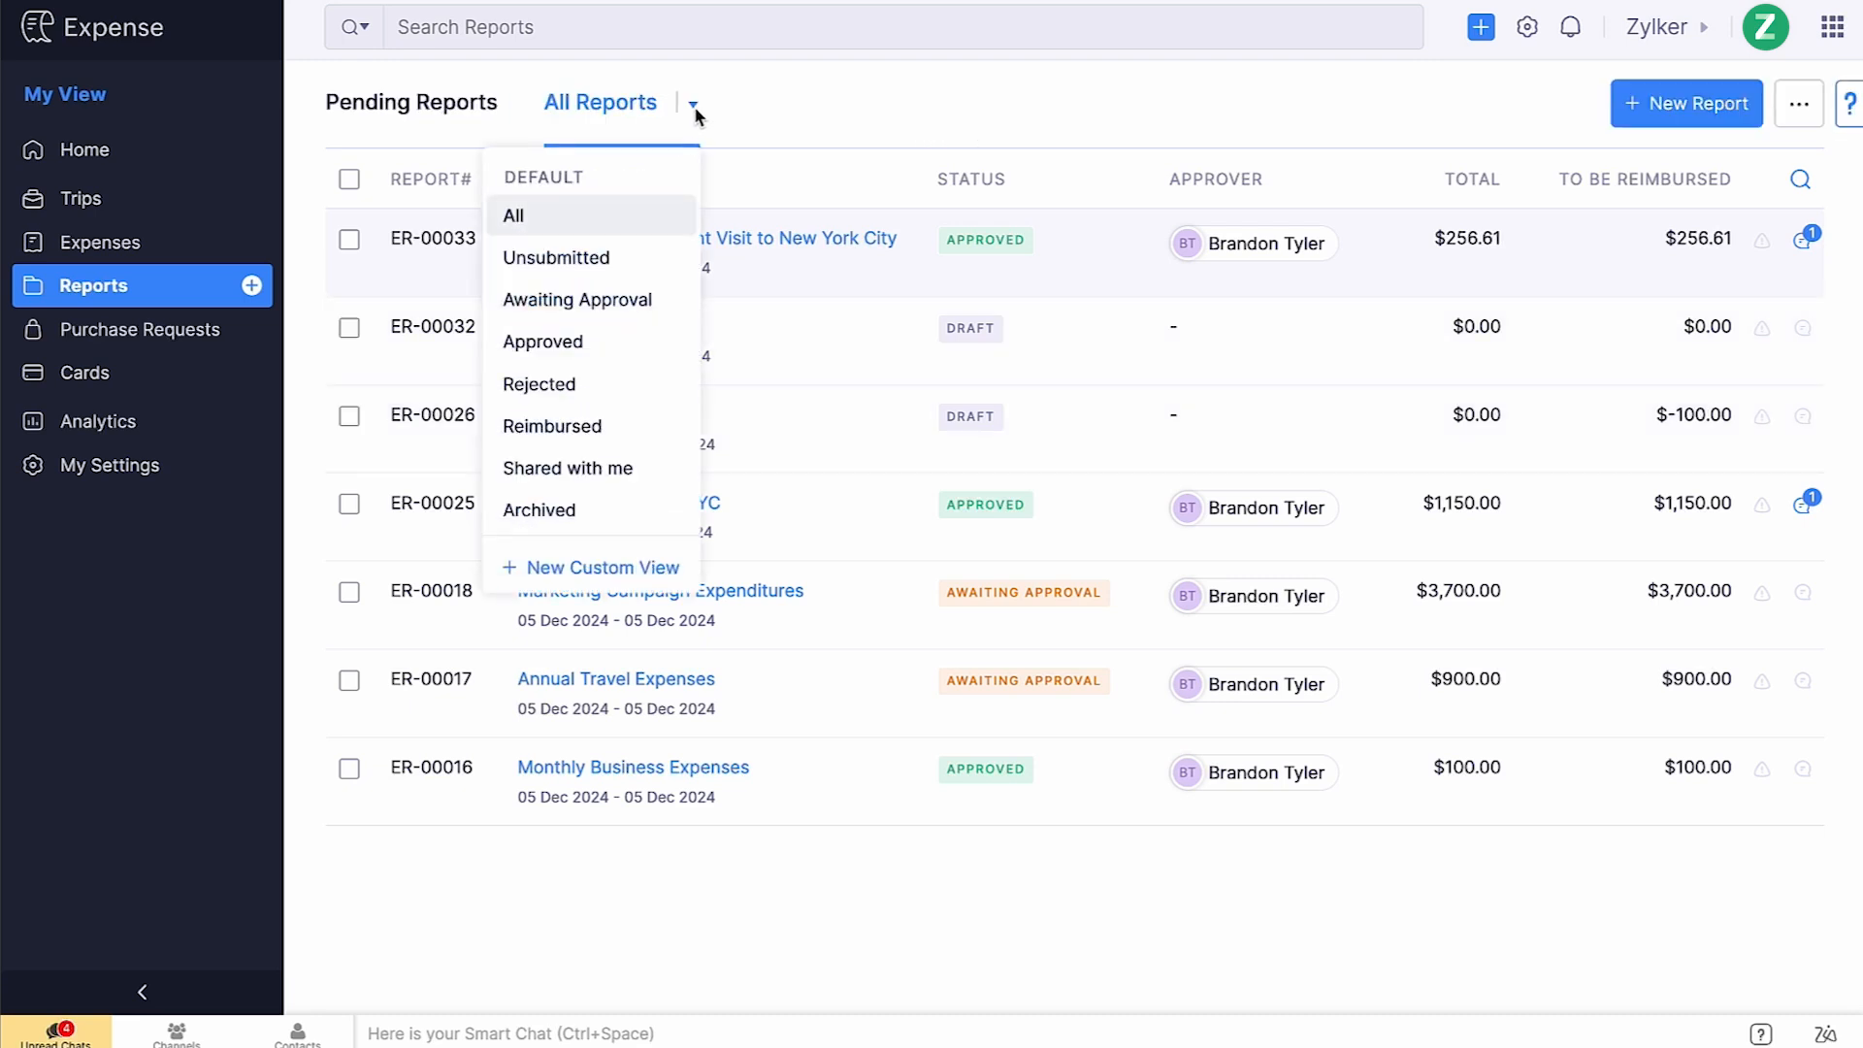
pyautogui.click(746, 121)
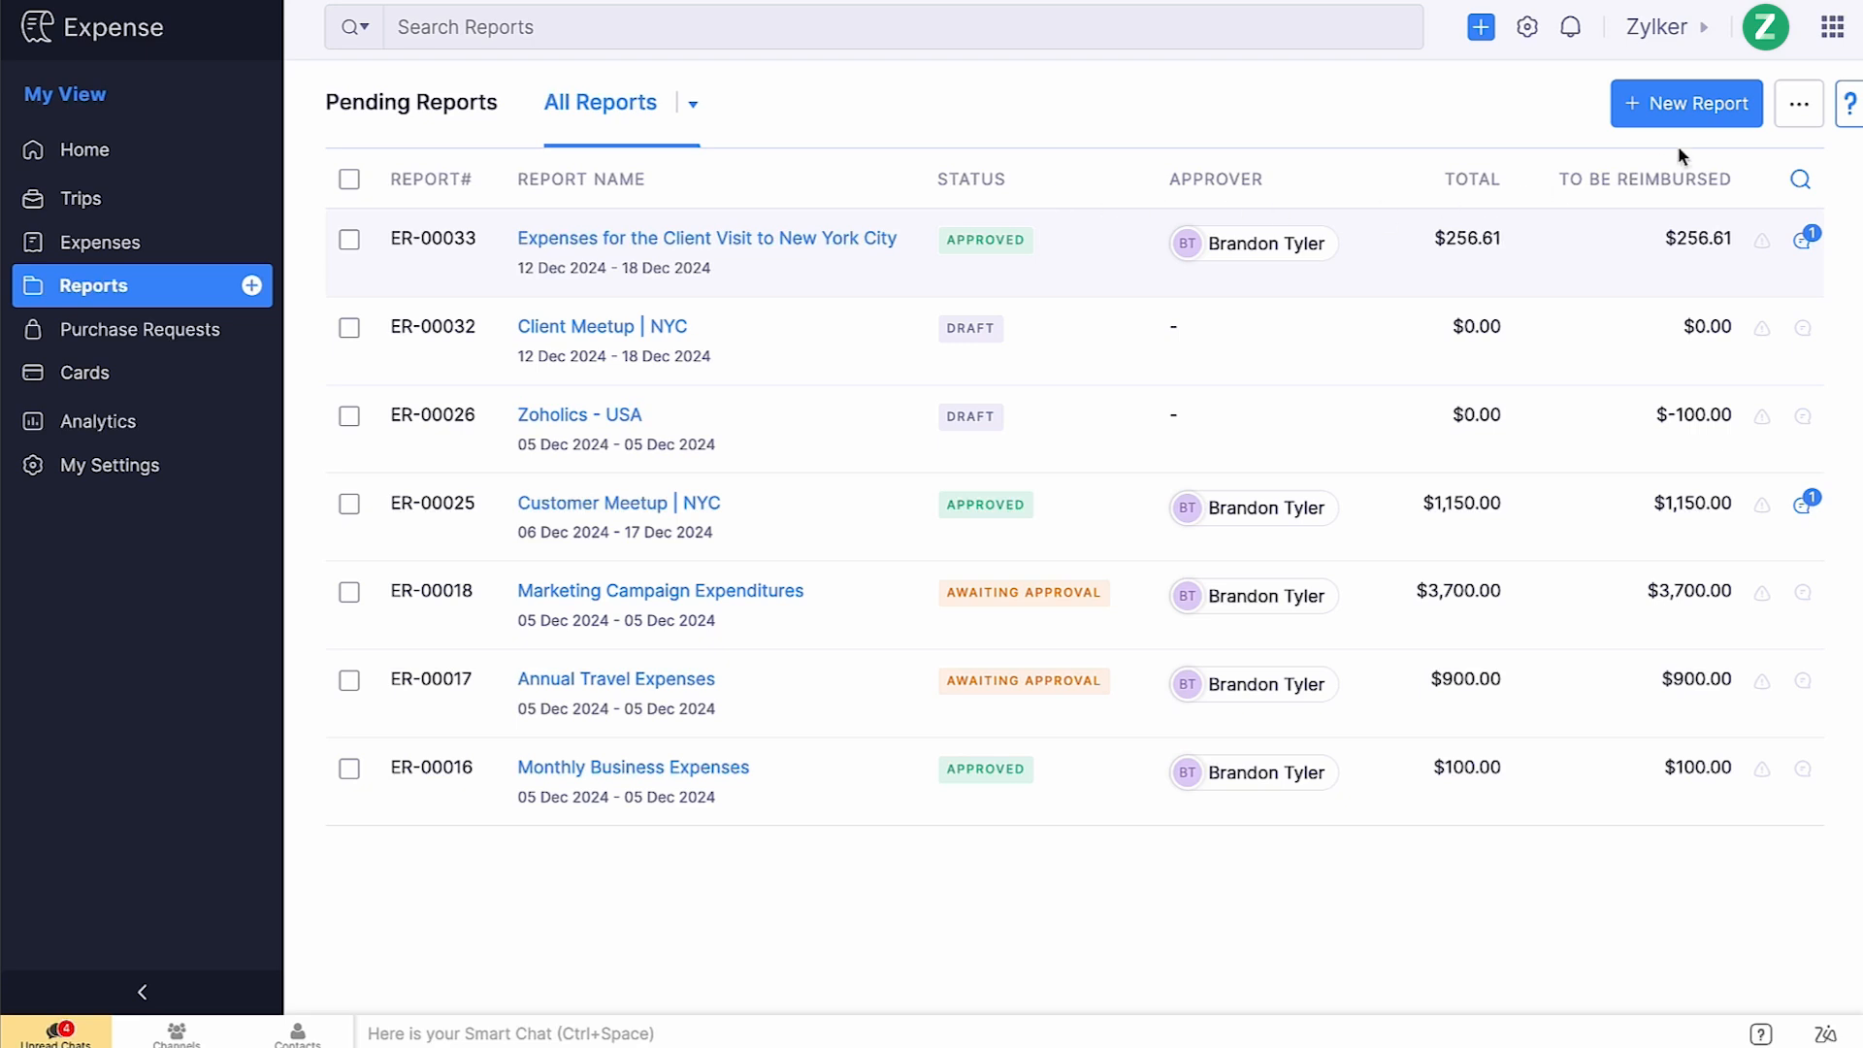
# Check the sort options for the submitter's reports and open the Import Reports page.
pyautogui.click(1779, 107)
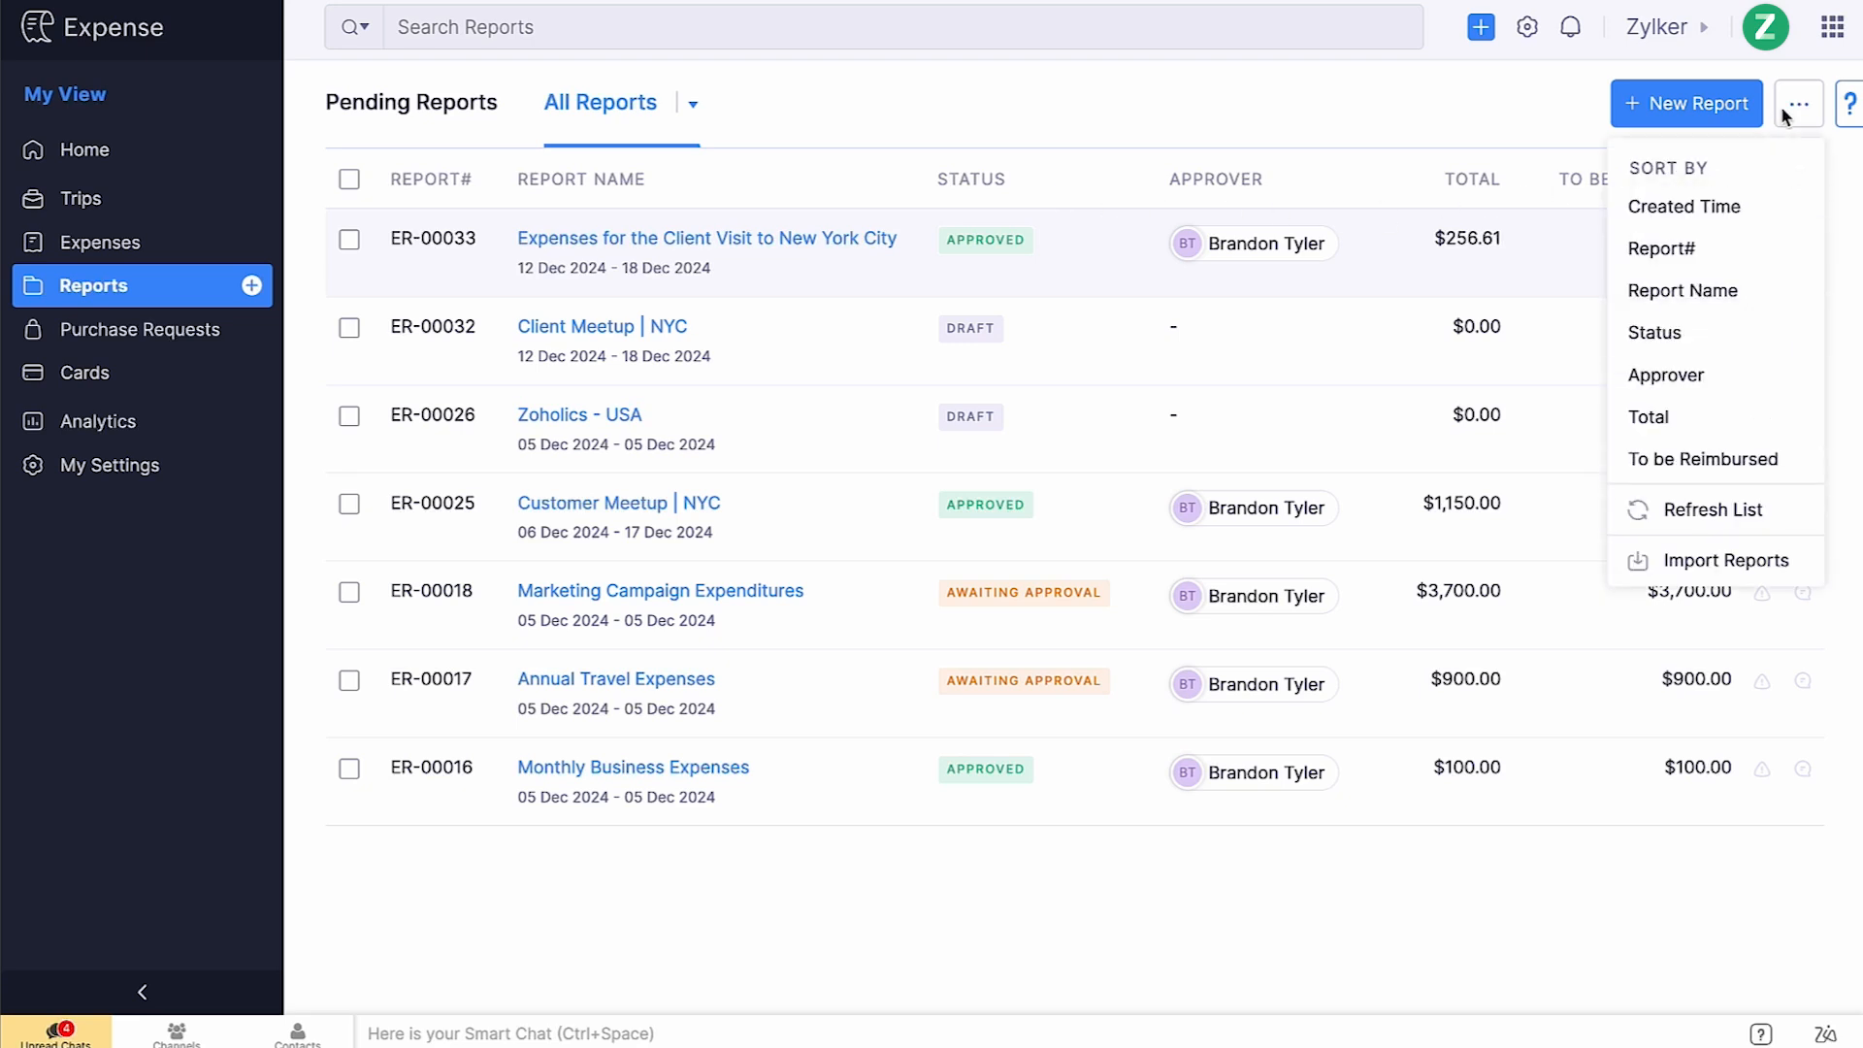
pyautogui.click(1554, 114)
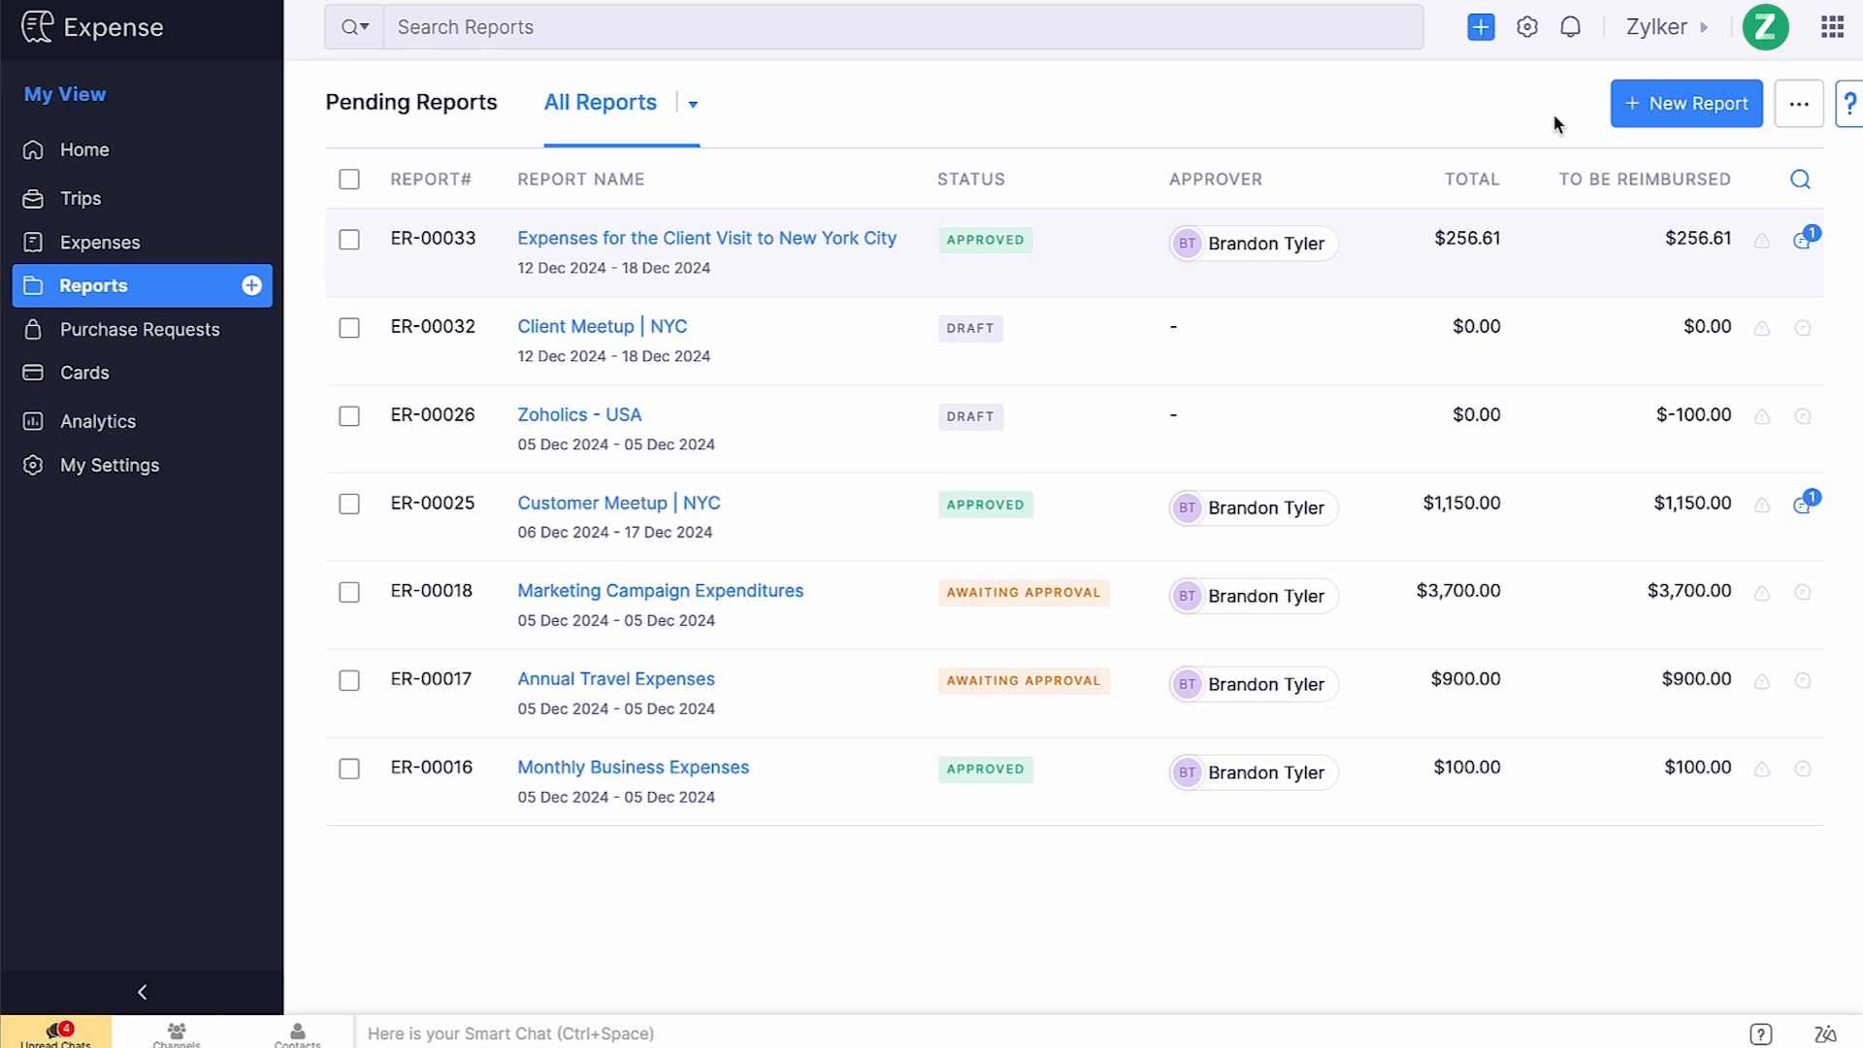
pyautogui.click(1798, 104)
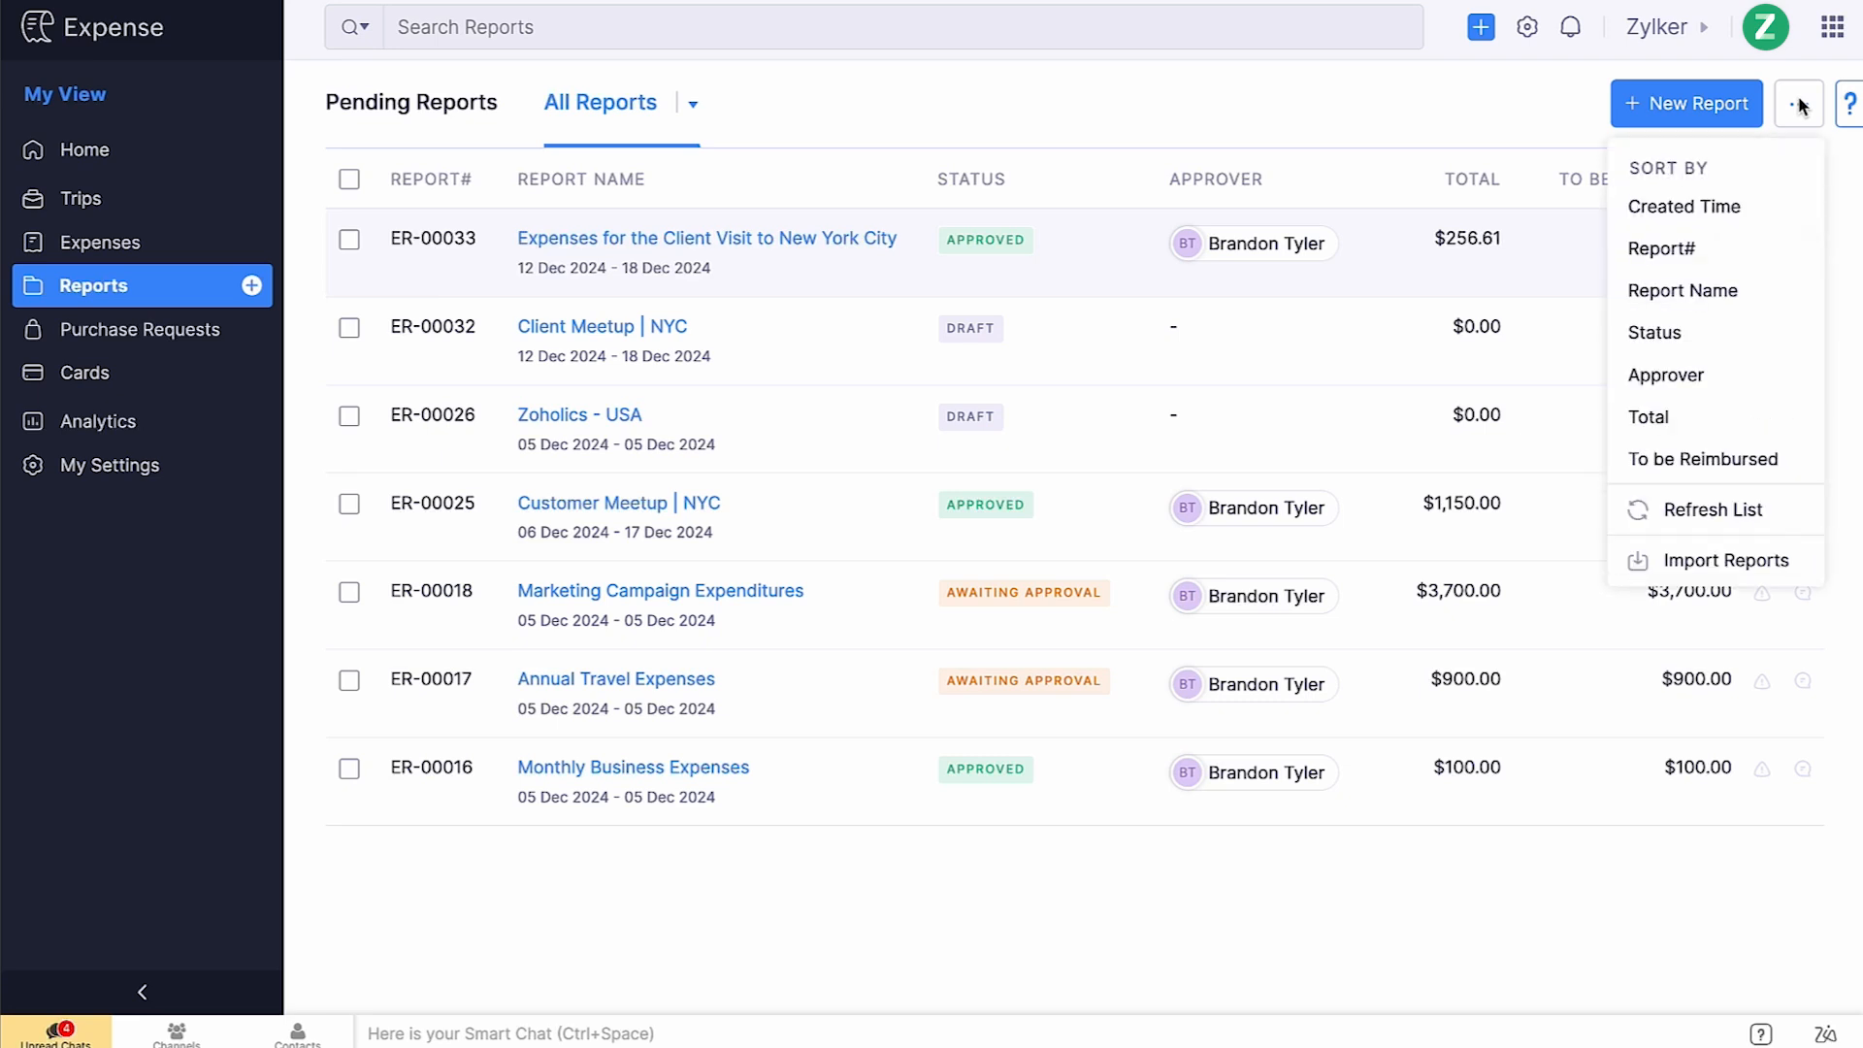
pyautogui.click(1647, 565)
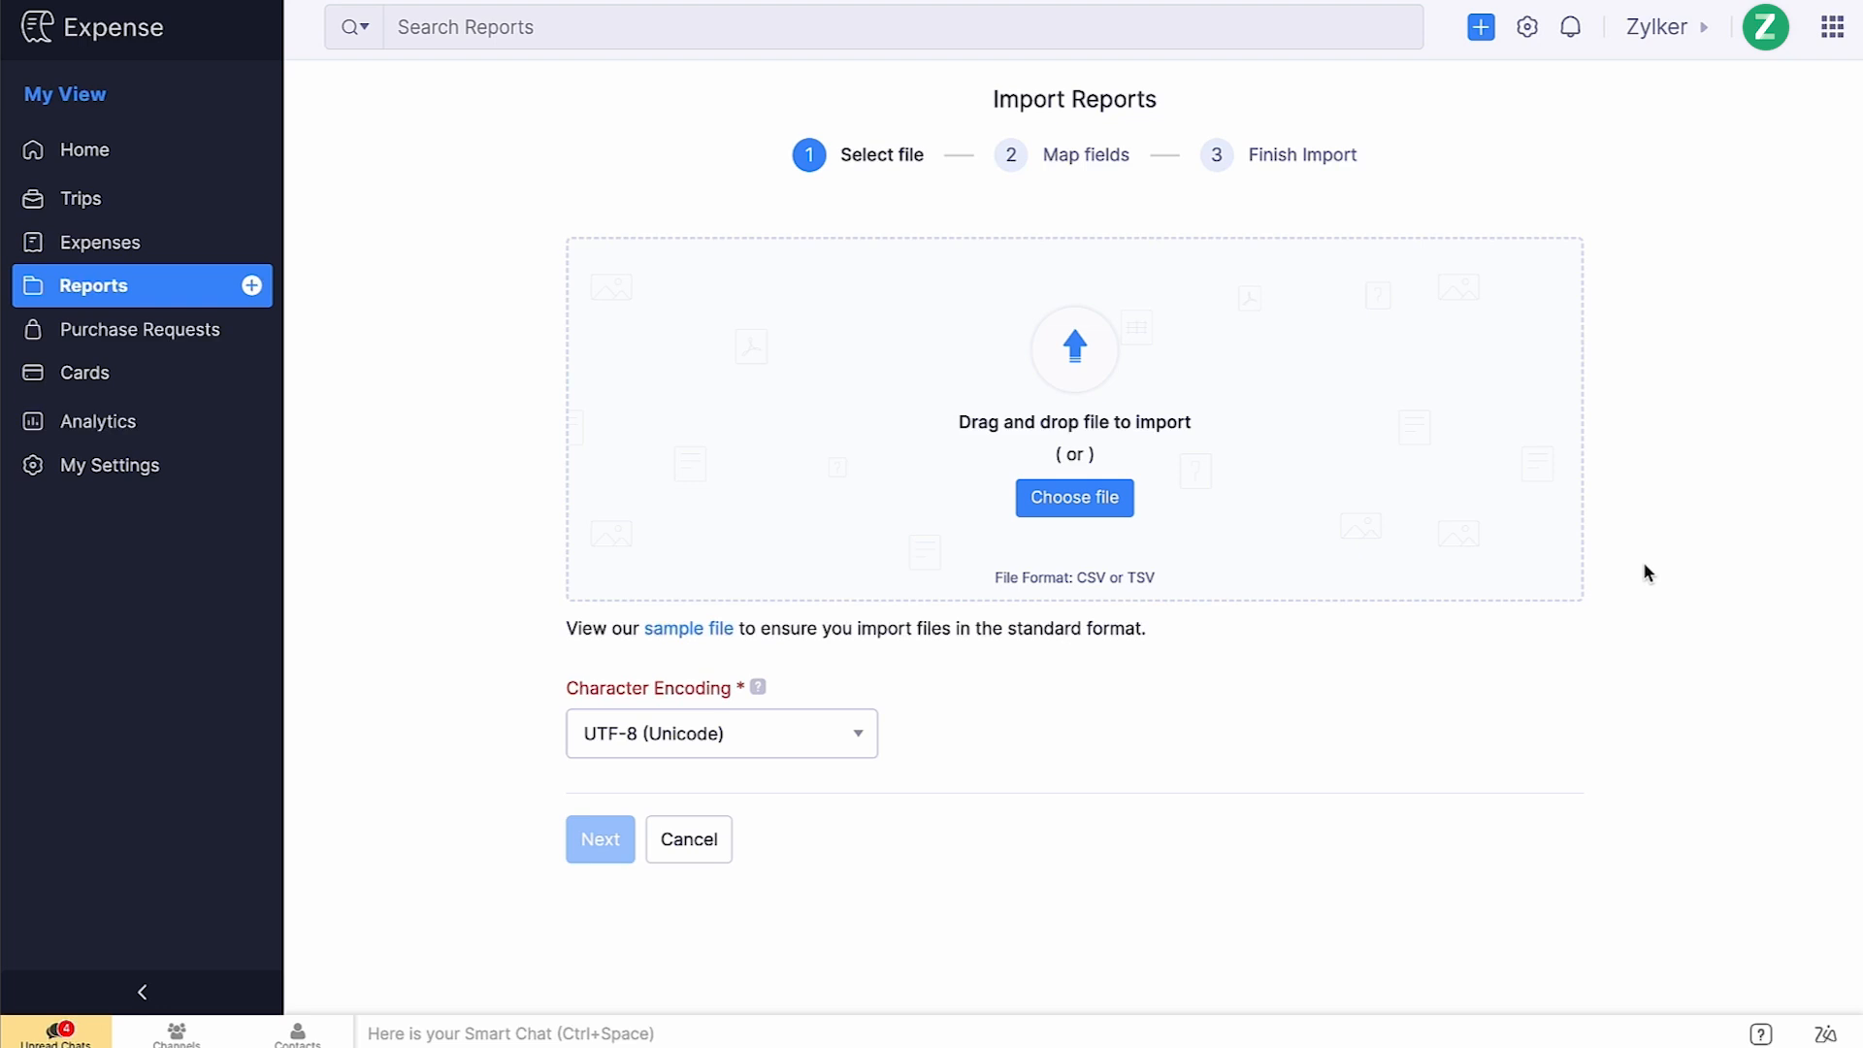